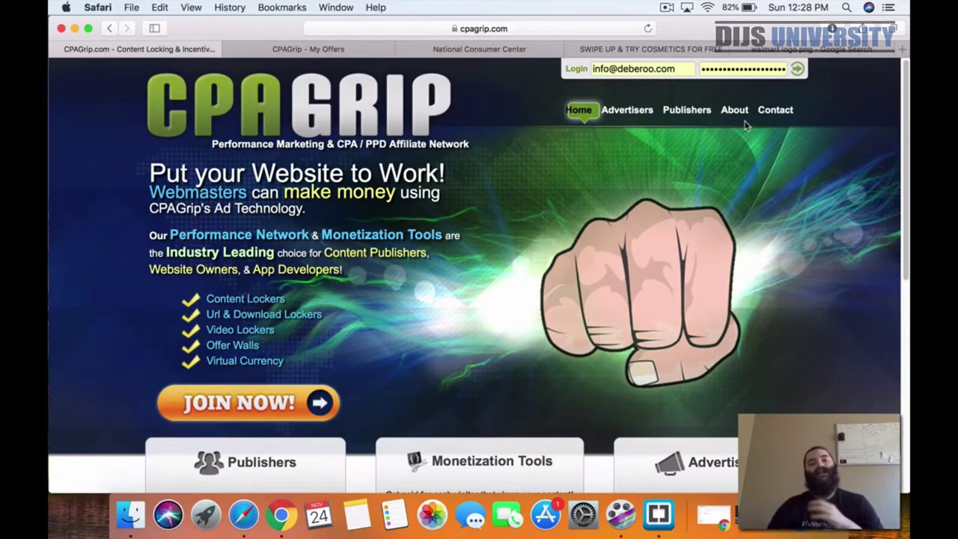
scroll(672, 219, down, 1)
scroll(666, 217, up, 1)
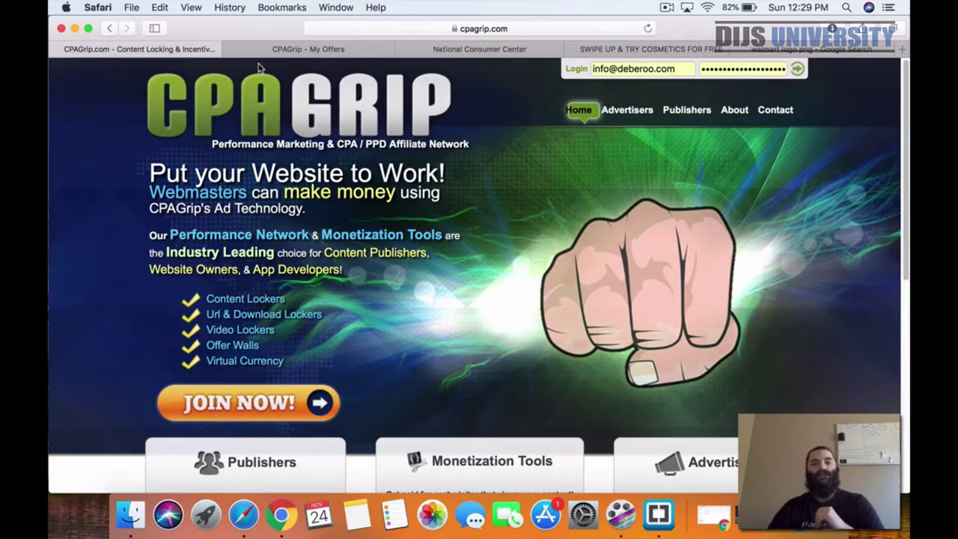
- Switch to the logged-in CPAGrip account, open the publisher dashboard and look through its chat, statistics and notices
click(287, 50)
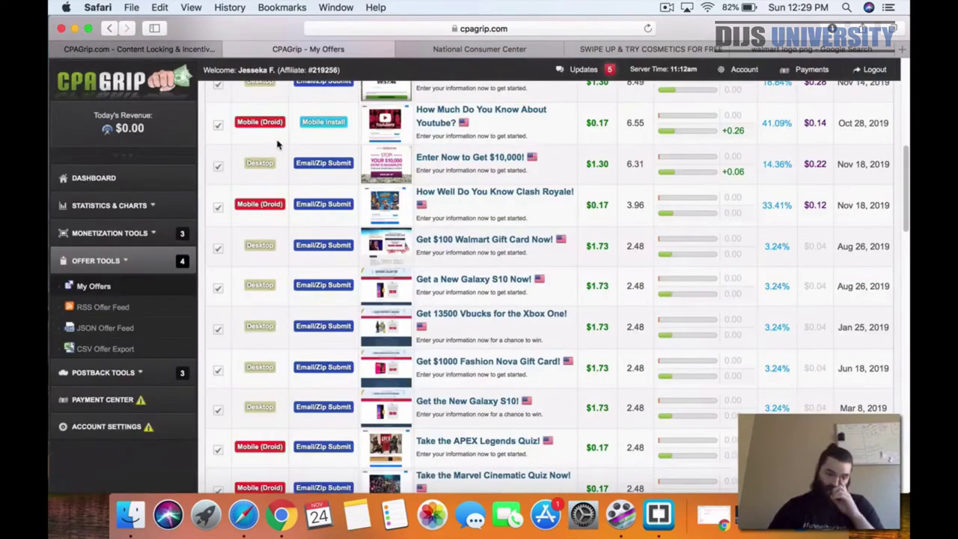
scroll(255, 157, up, 10)
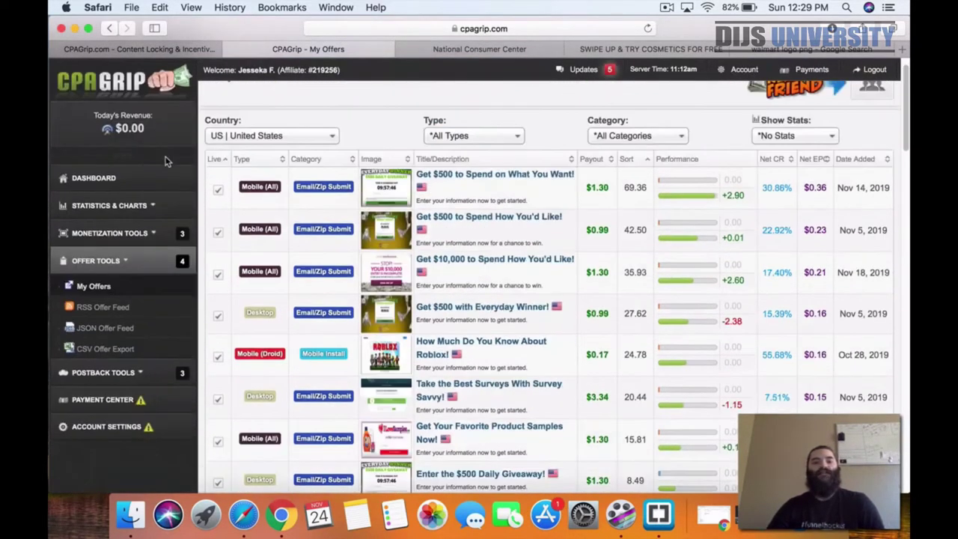
click(136, 92)
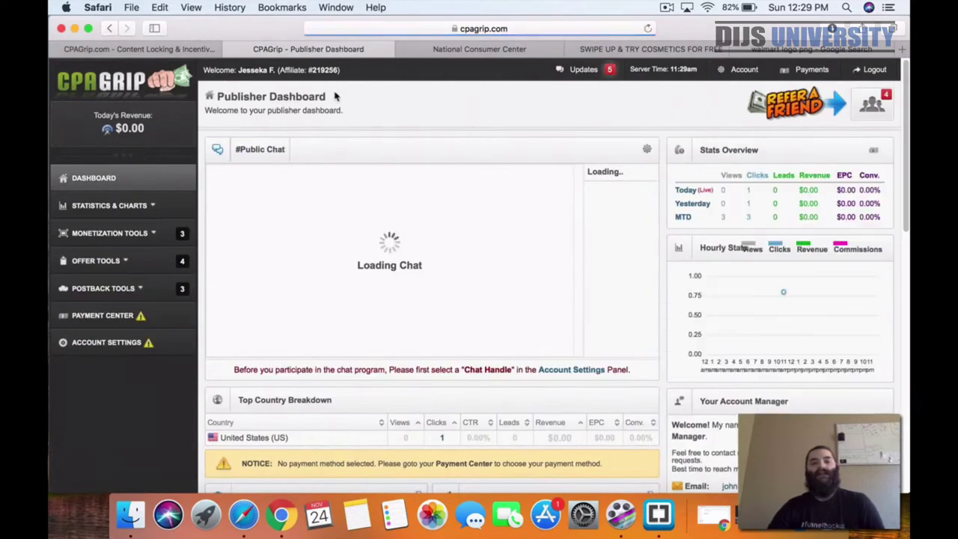
scroll(692, 339, down, 1)
scroll(692, 339, down, 15)
scroll(685, 338, up, 15)
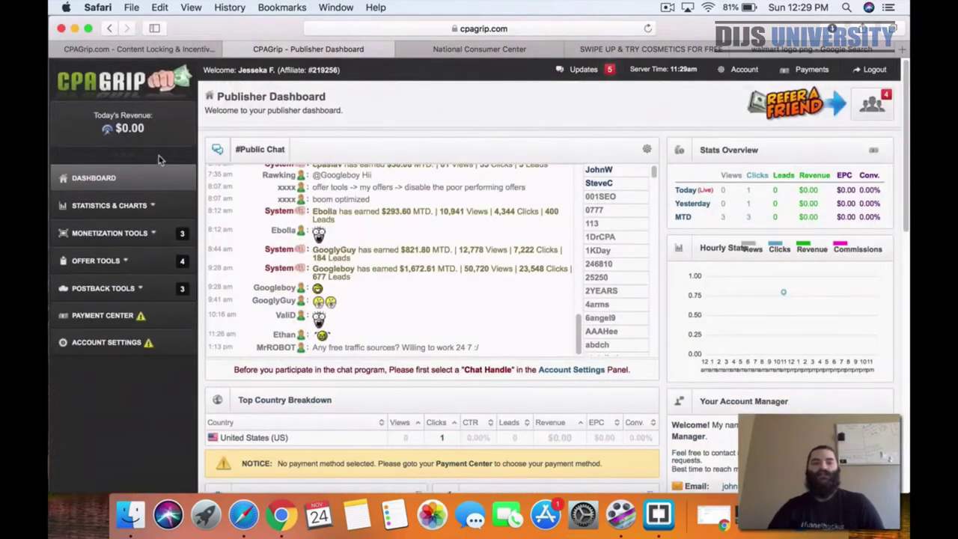
- Open the My Offers list from the offer tools and glance over the United States offers
click(102, 262)
click(92, 287)
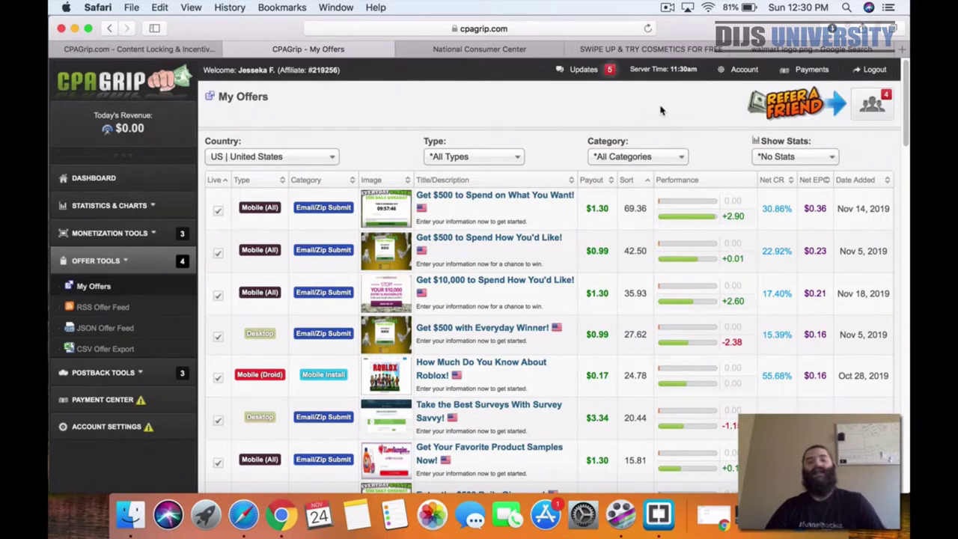
scroll(470, 318, down, 3)
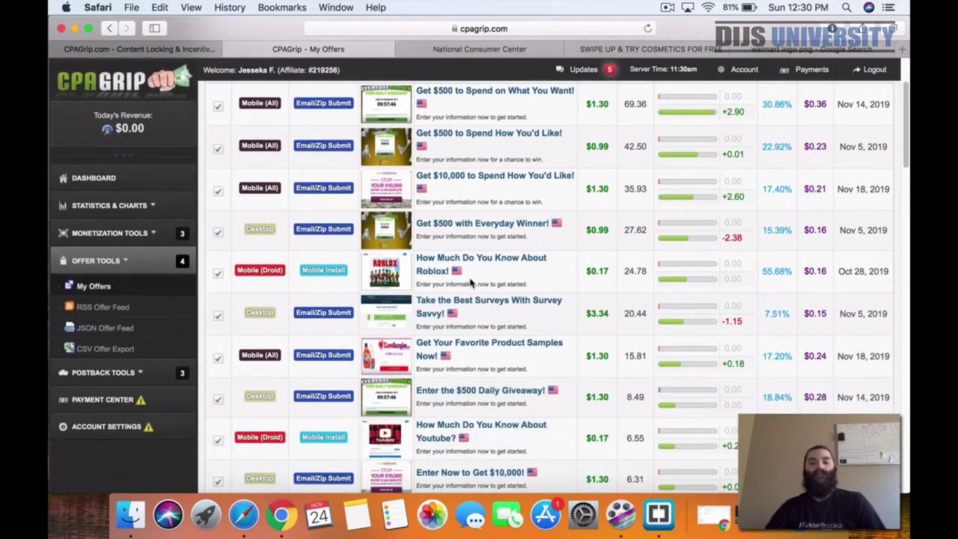
scroll(472, 288, up, 3)
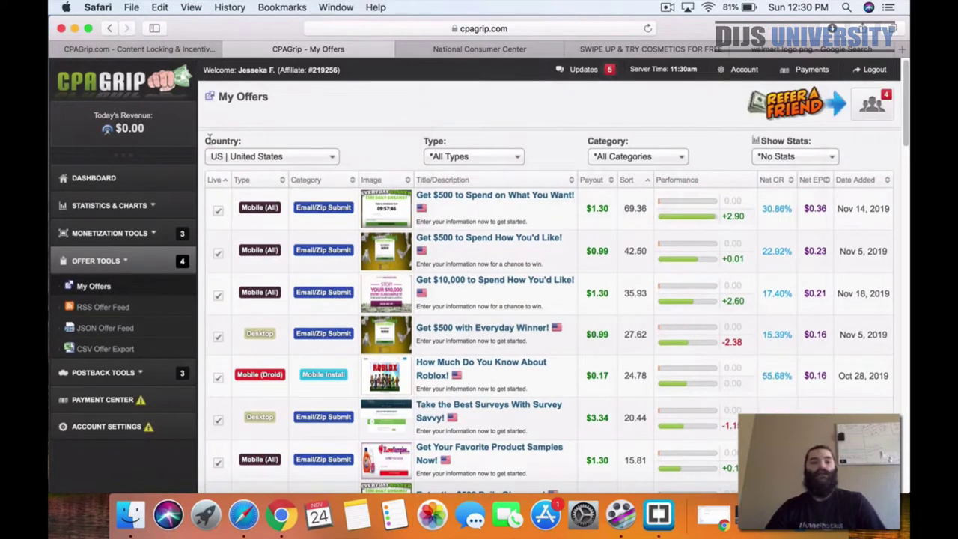
- Examine the countries available in the offer list's country filter, leaving it on United States
click(267, 157)
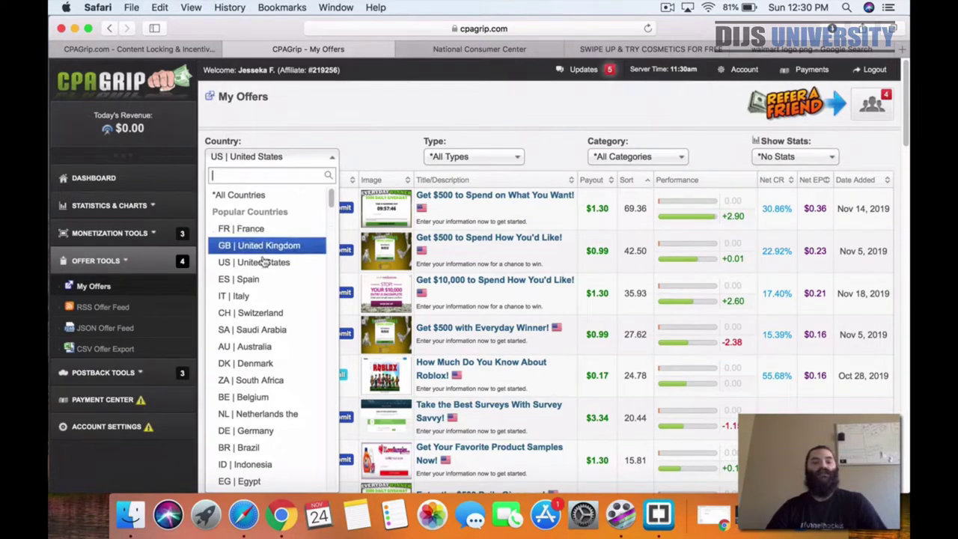
scroll(268, 343, down, 10)
scroll(268, 345, down, 15)
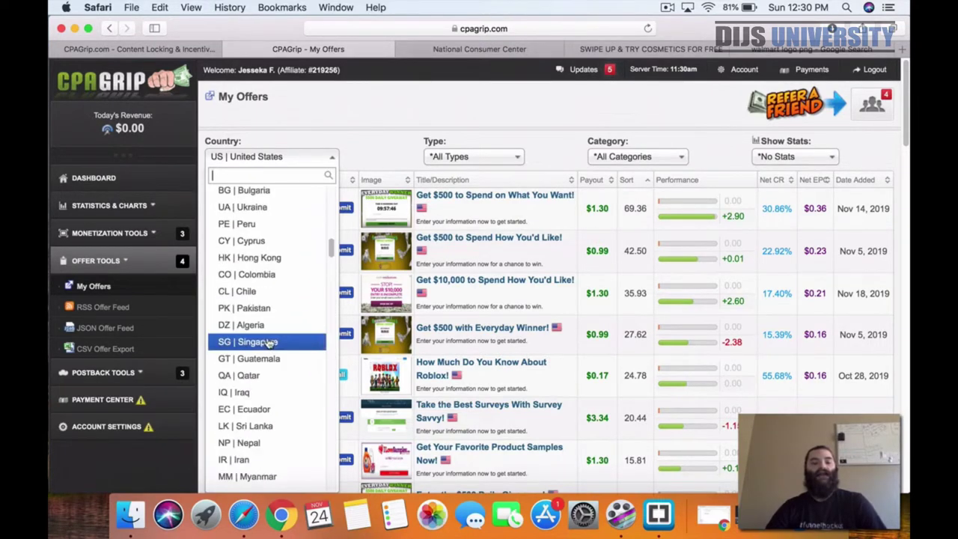
scroll(268, 341, down, 10)
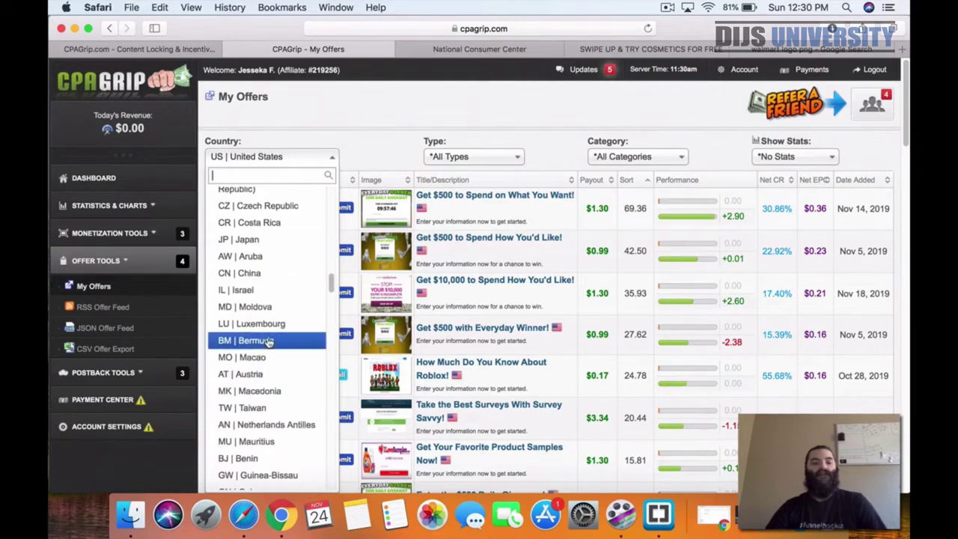
scroll(269, 337, down, 12)
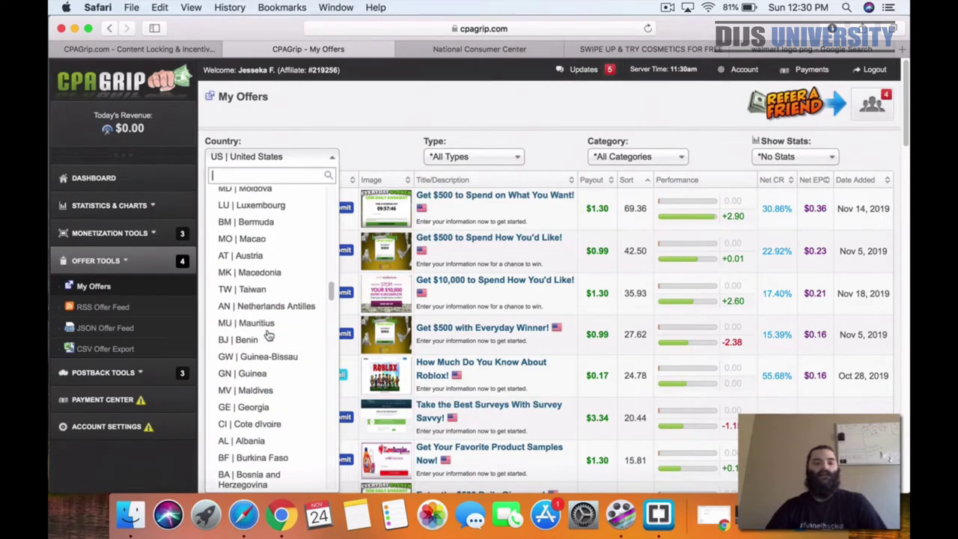
scroll(269, 330, down, 10)
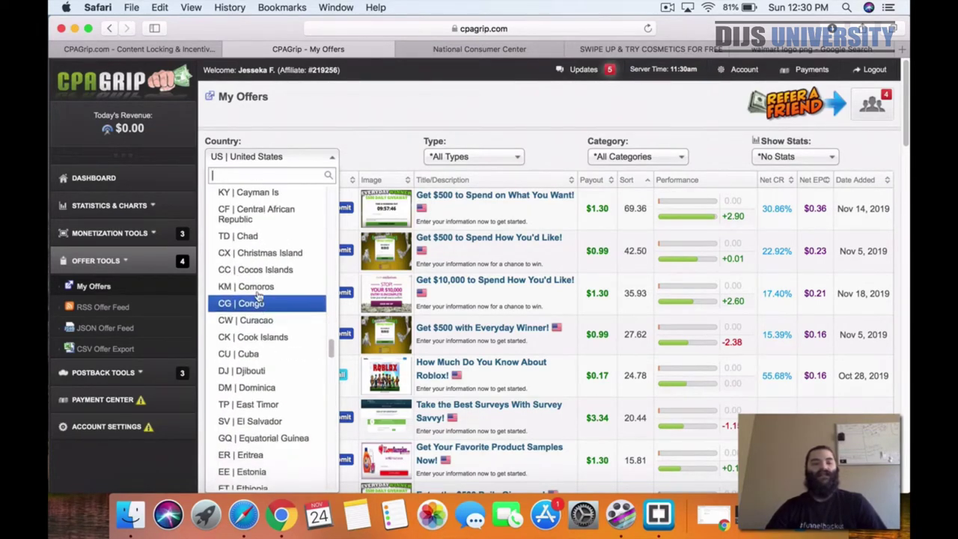
scroll(263, 318, down, 5)
scroll(265, 318, up, 20)
scroll(266, 318, up, 15)
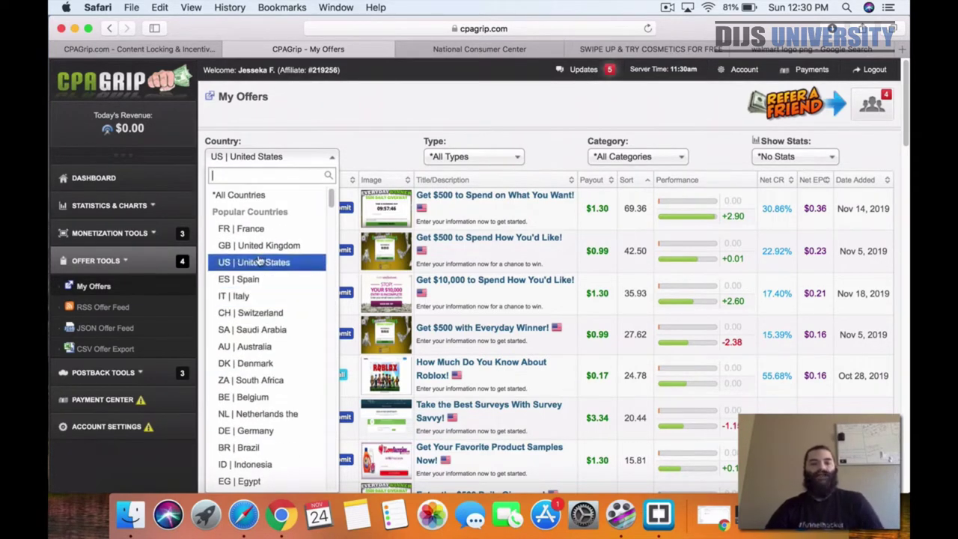
click(442, 114)
- Check the available choices in the offer type and category filters without changing either one
click(460, 158)
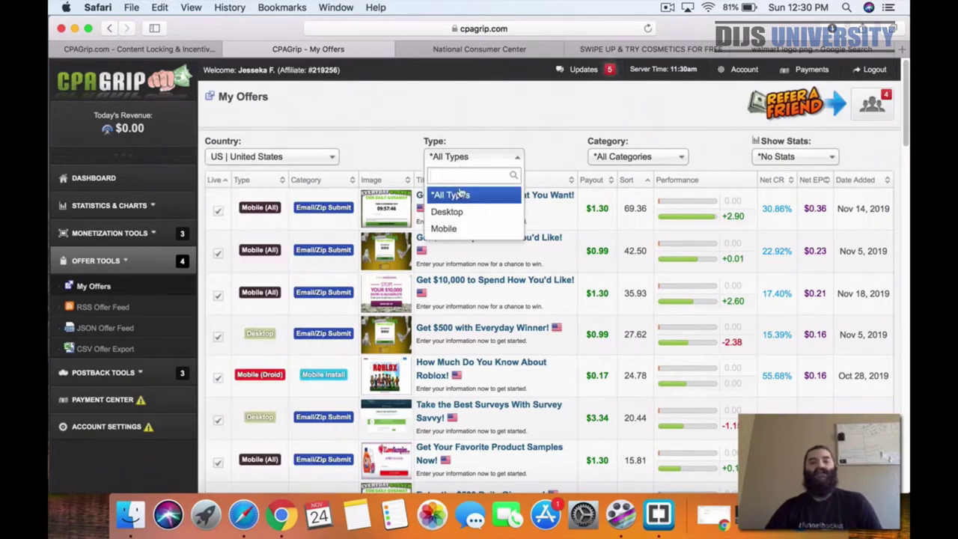
click(613, 160)
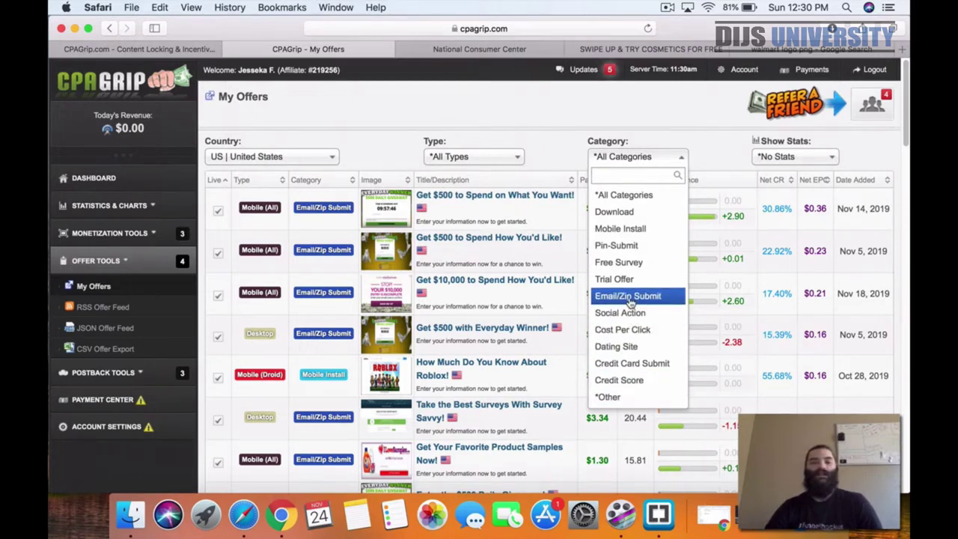
click(510, 129)
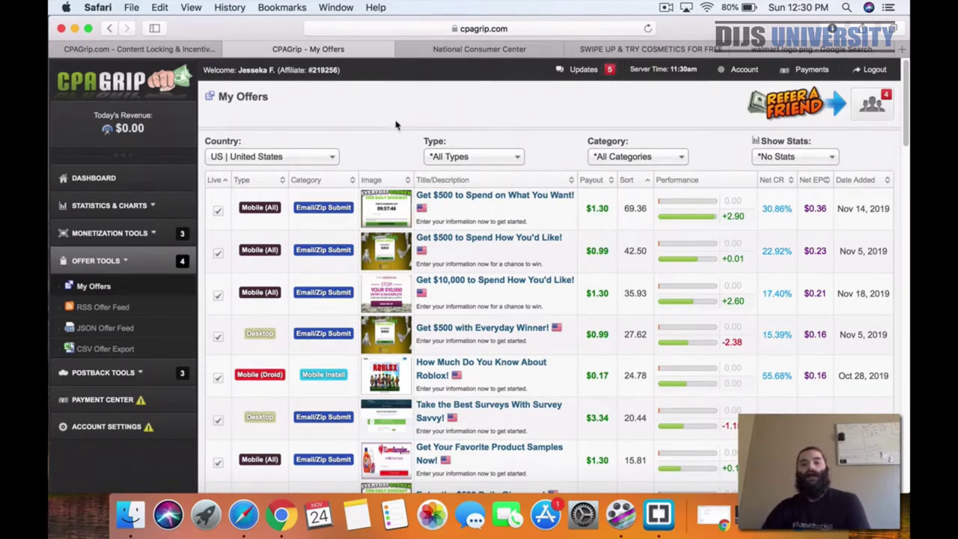
- Examine the first offers in the list, comparing their payouts, device types and landing page previews
scroll(555, 152, down, 1)
scroll(547, 168, down, 3)
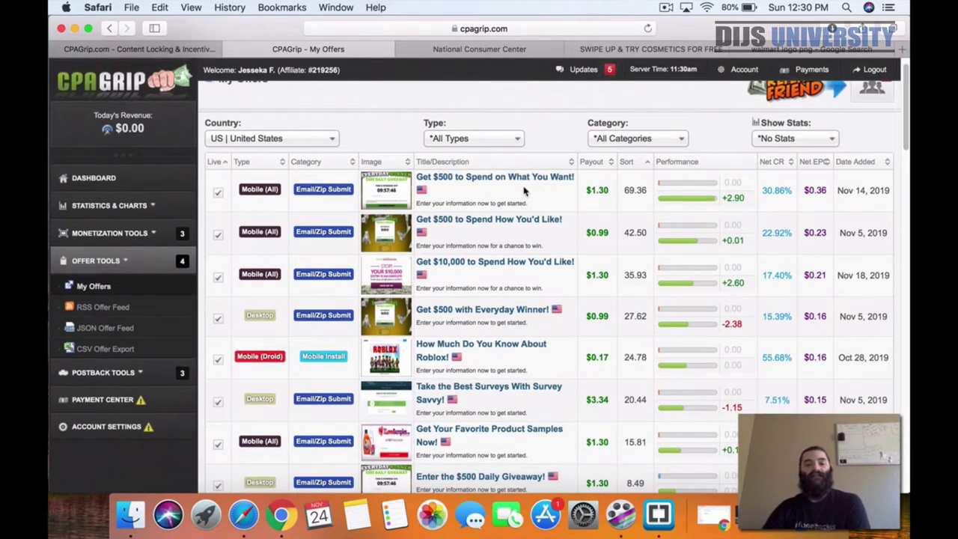
scroll(533, 202, down, 2)
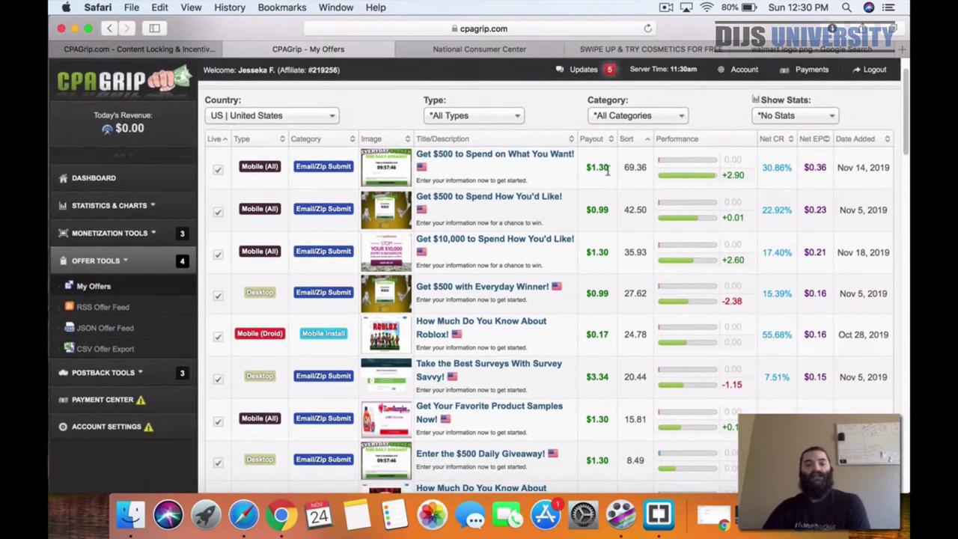
mouse_move(388, 170)
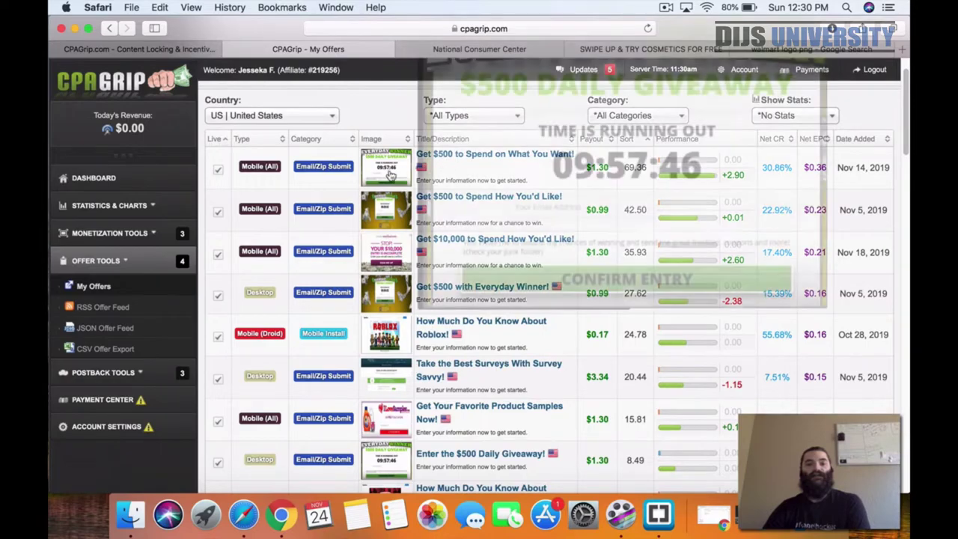
scroll(378, 174, down, 6)
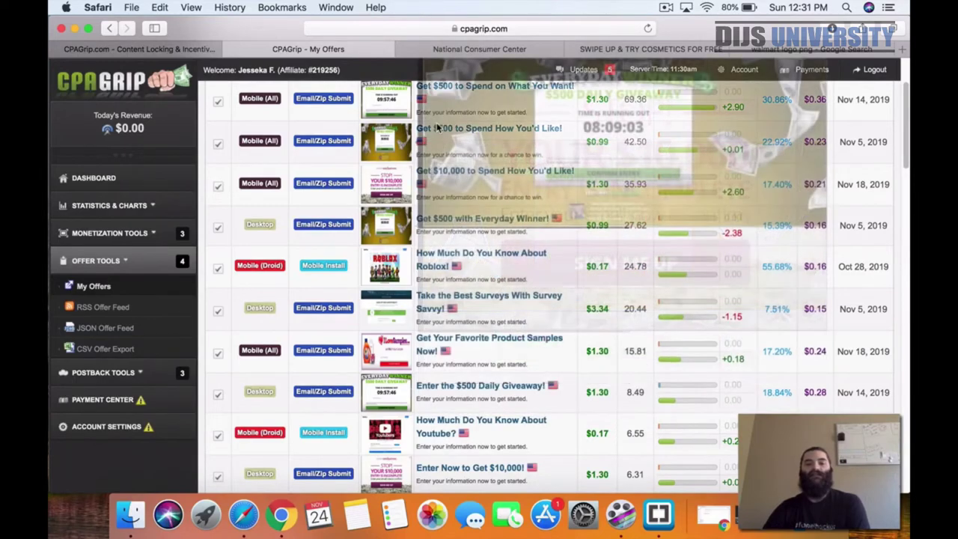
scroll(596, 166, up, 5)
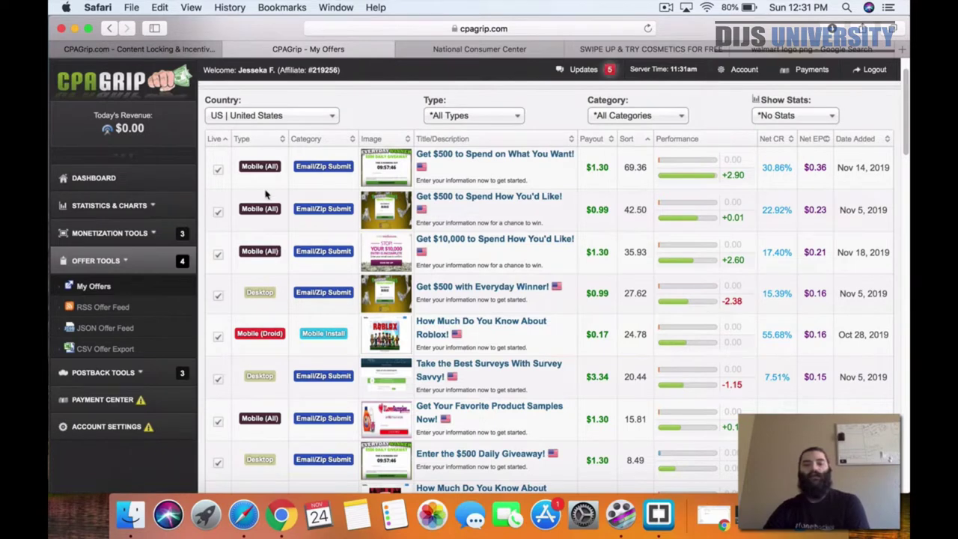
- Find the "Get $100 Walmart Gift Card Now!" offer in the list and highlight its payout
scroll(569, 278, down, 1)
scroll(569, 279, down, 5)
scroll(569, 280, down, 3)
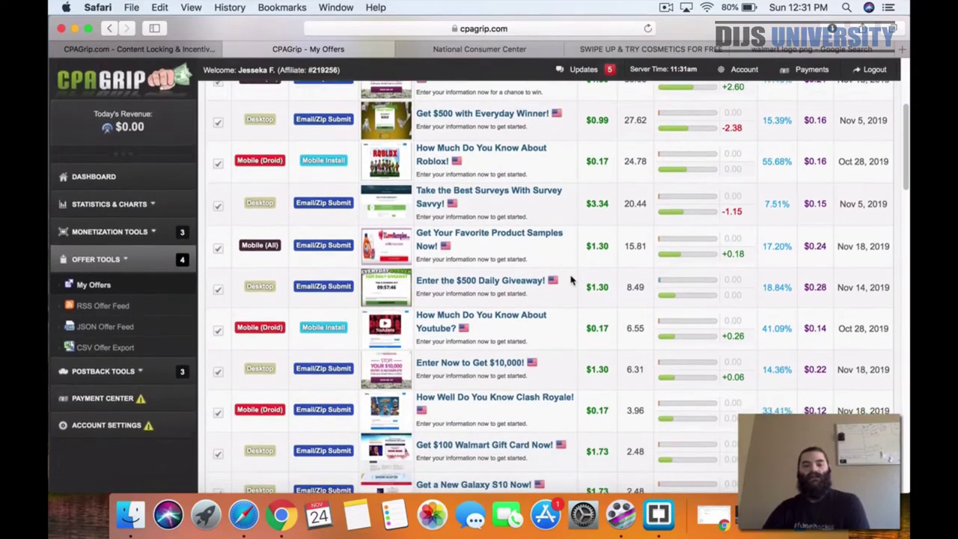
scroll(571, 280, down, 1)
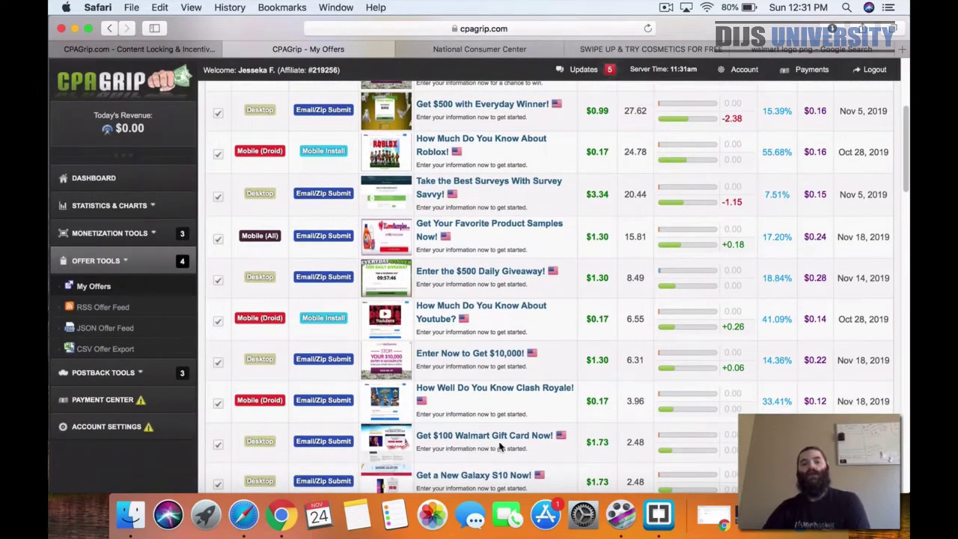
drag(587, 443, 608, 443)
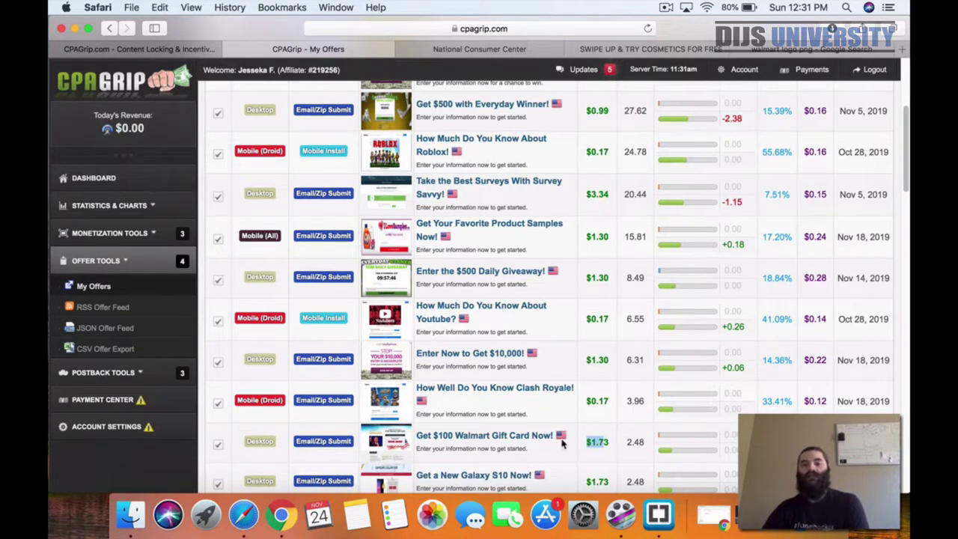
mouse_move(447, 445)
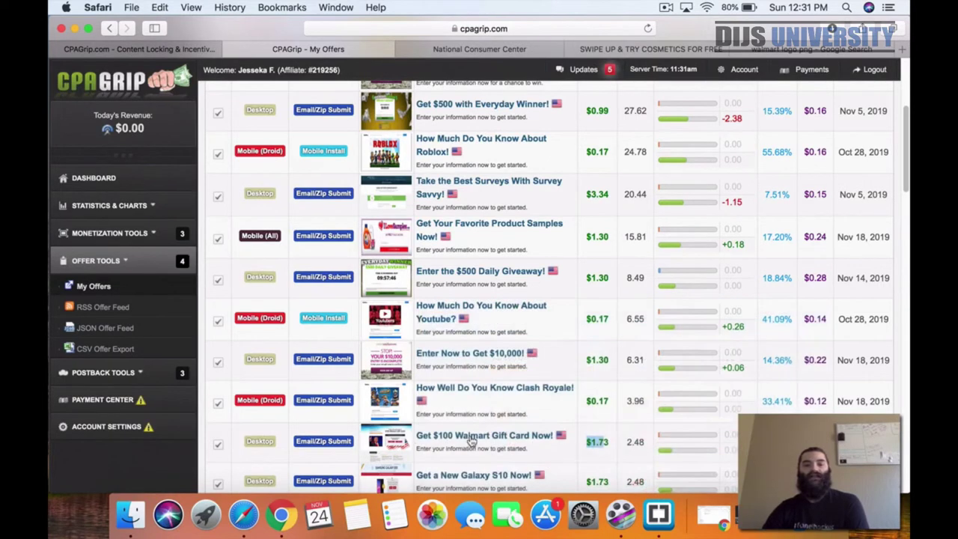
- Bring up the $100 Walmart Gift Card landing page on National Consumer Center and answer Yes to the flash poll
click(479, 49)
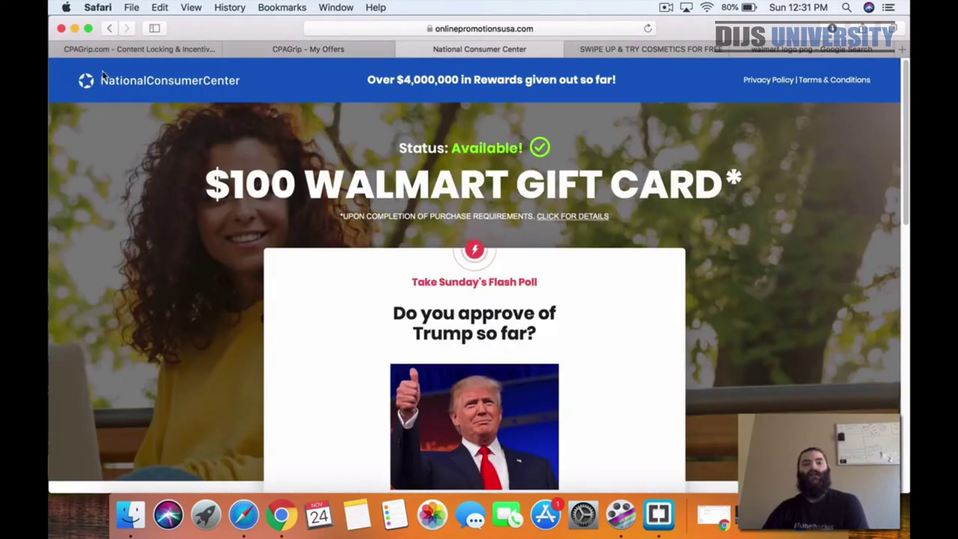
scroll(184, 184, down, 2)
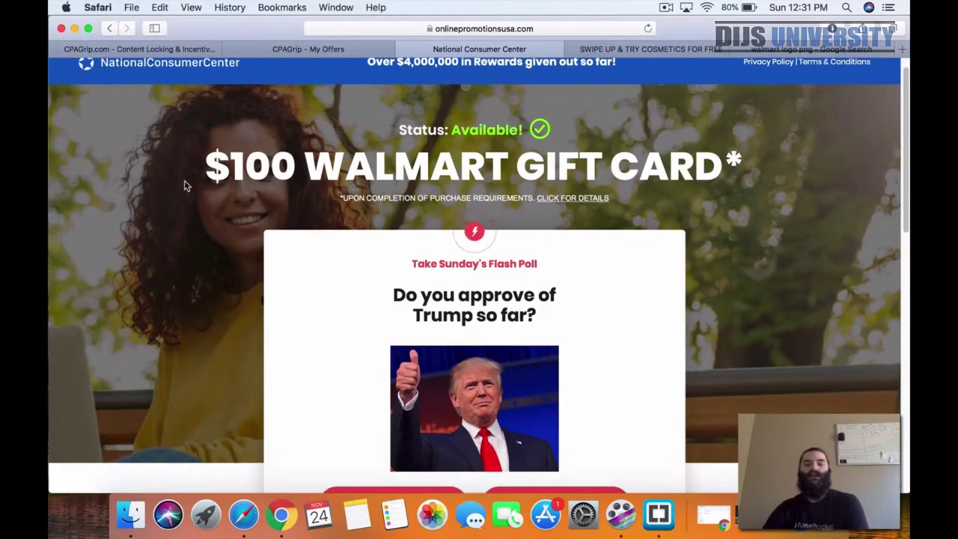
scroll(187, 185, down, 3)
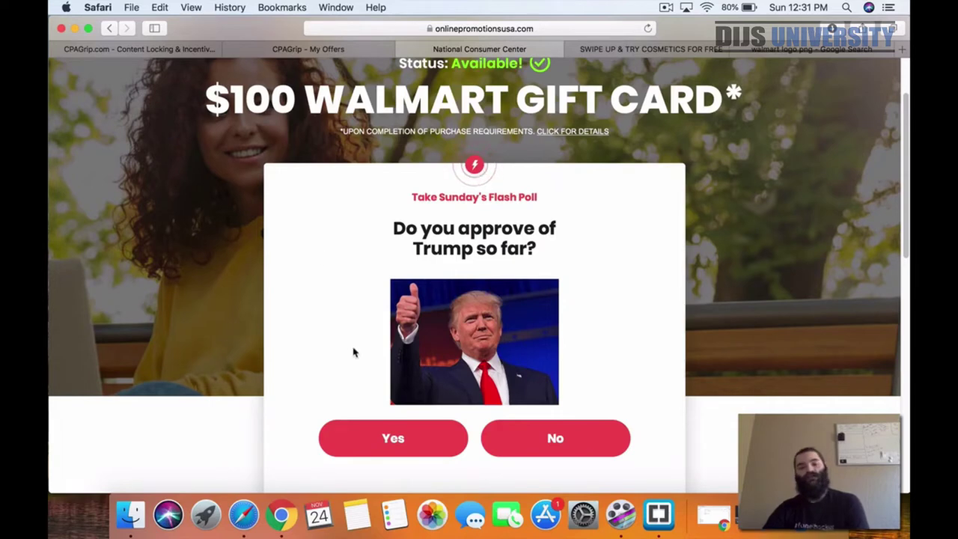
scroll(382, 367, down, 2)
click(423, 379)
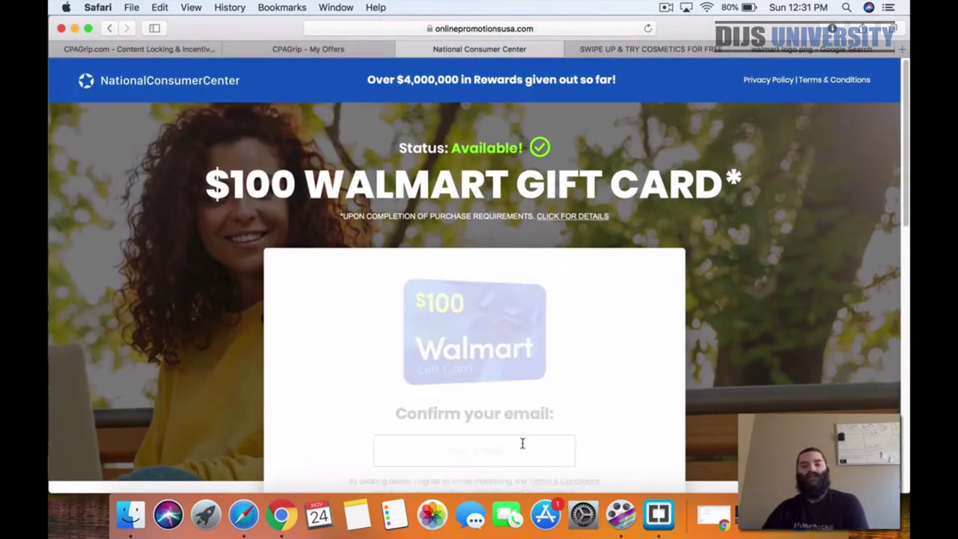
- Review the gift card page's email confirmation form, customer feedback and footer, then return to the email form
scroll(609, 278, down, 4)
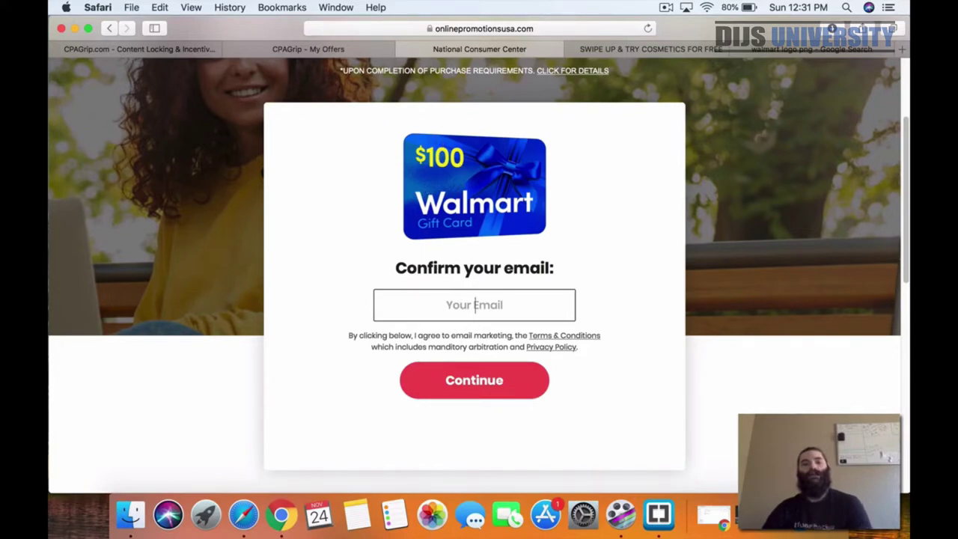
scroll(625, 223, down, 5)
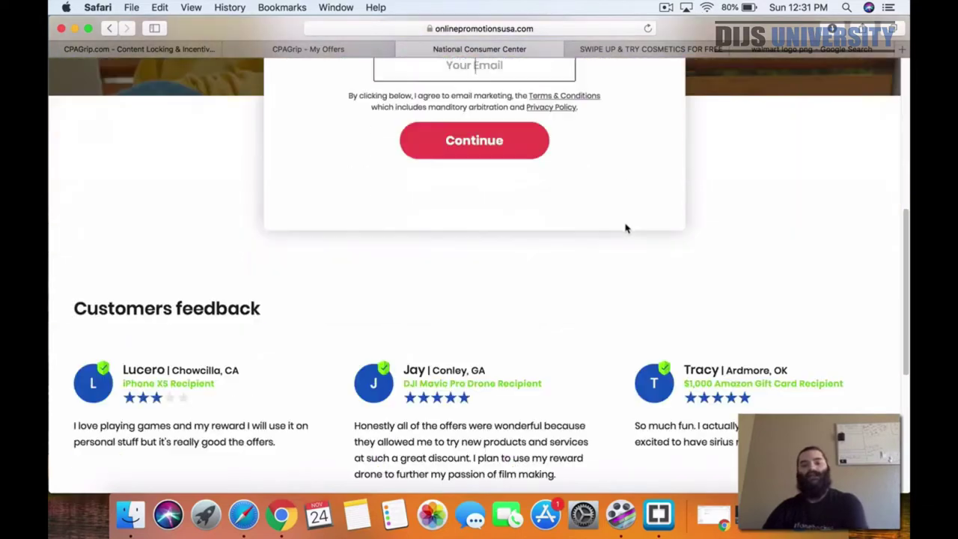
scroll(624, 224, down, 5)
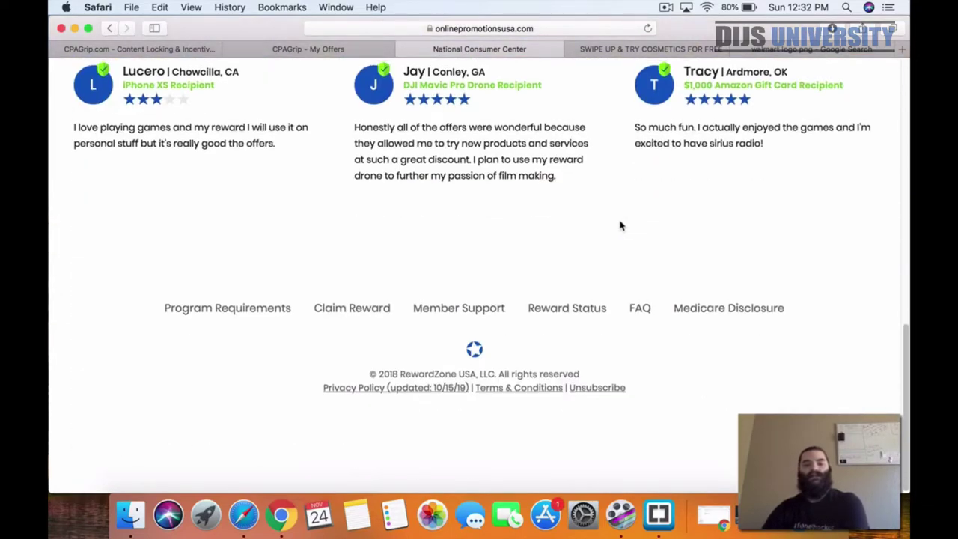
scroll(620, 226, up, 10)
scroll(620, 224, up, 3)
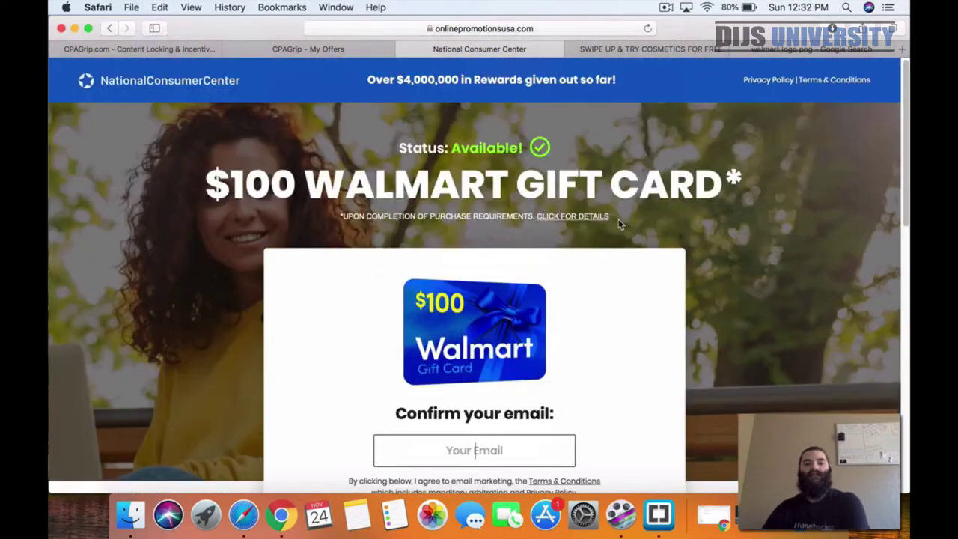
scroll(618, 221, down, 2)
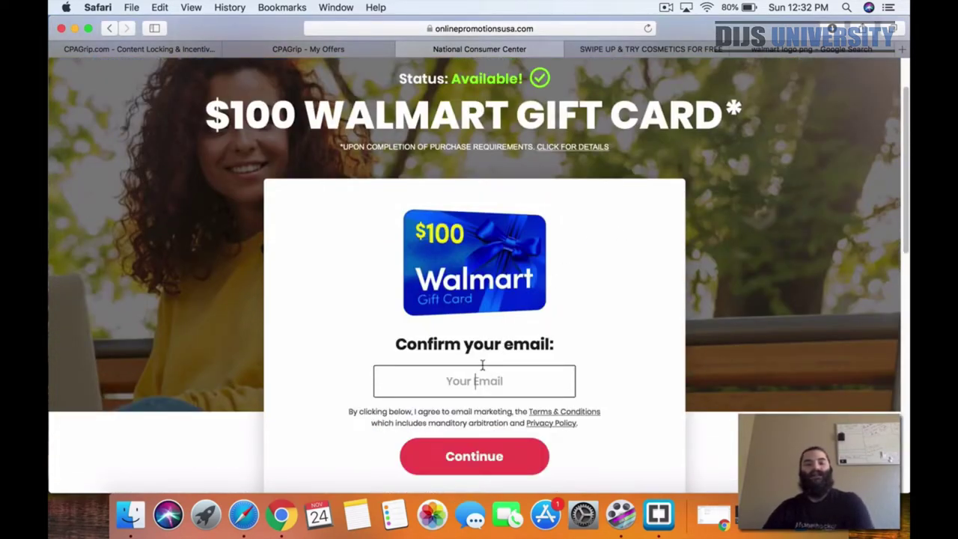
- Open the "Get $100 Walmart Gift Card Now!" offer details from My Offers and copy its tracking link
click(309, 49)
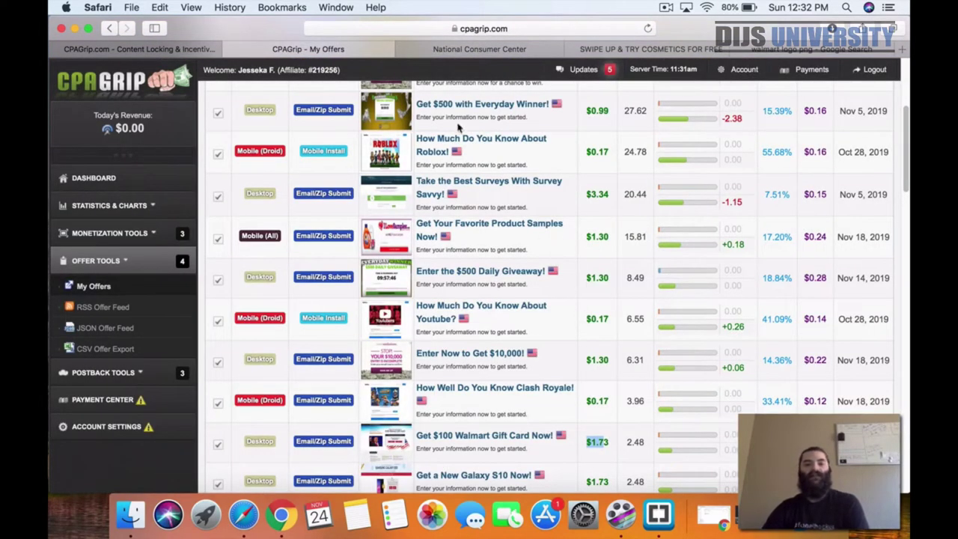
click(458, 50)
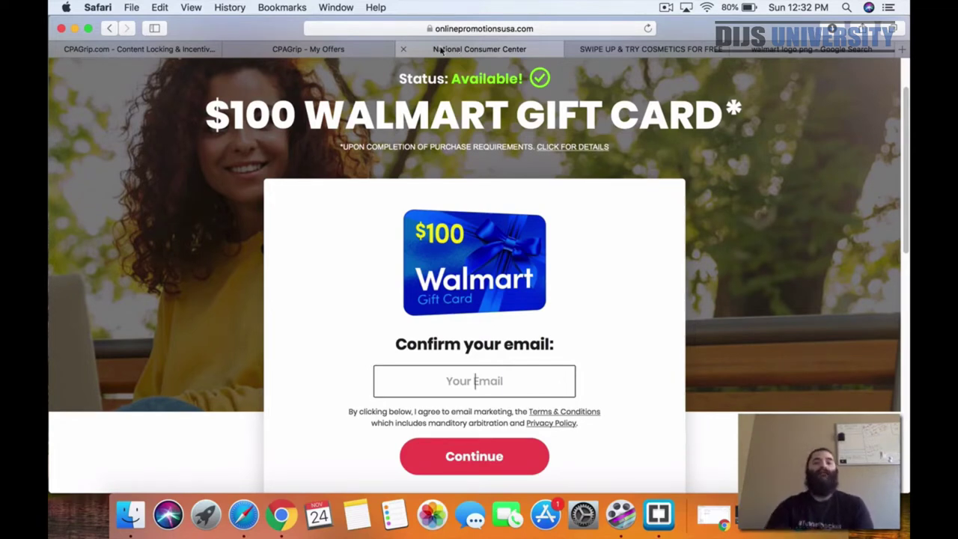
click(294, 46)
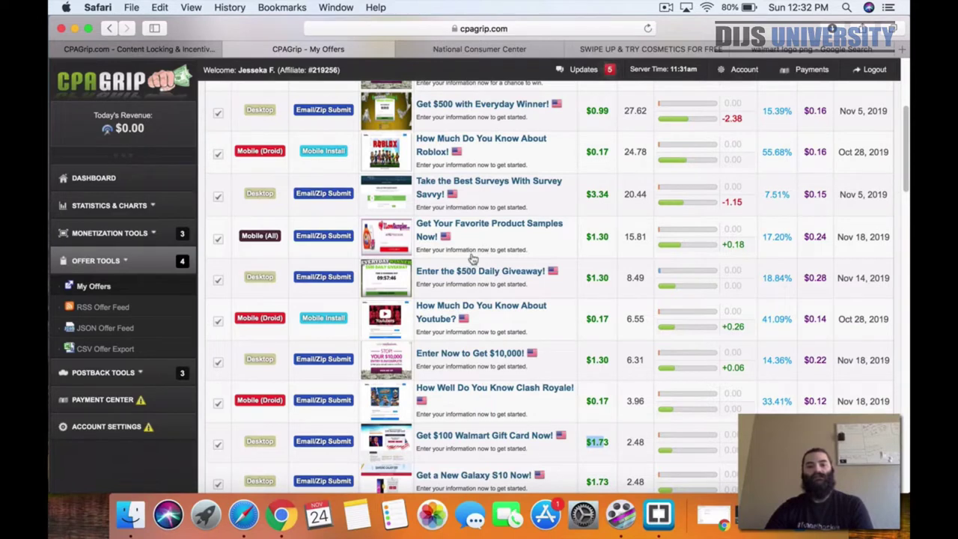
click(481, 434)
drag(599, 217, 447, 209)
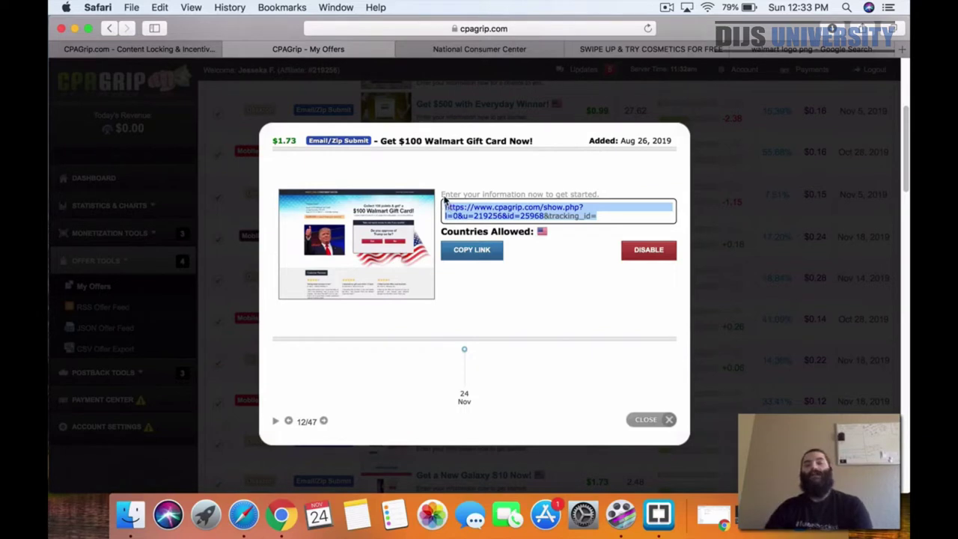
click(480, 256)
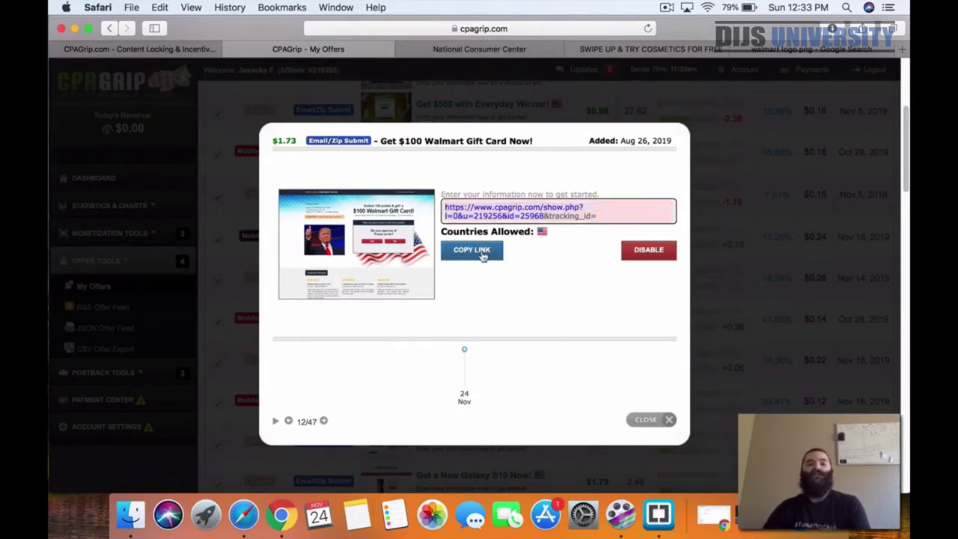
click(494, 256)
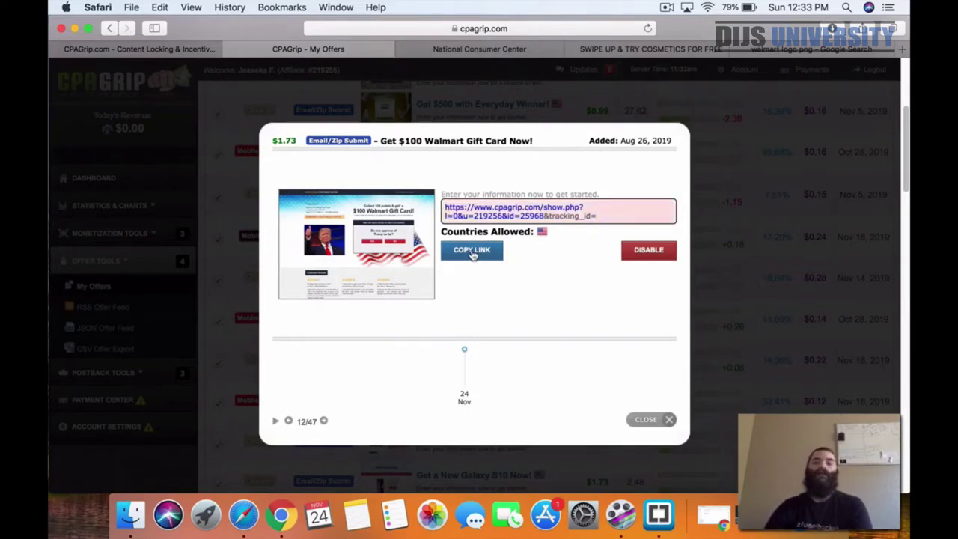
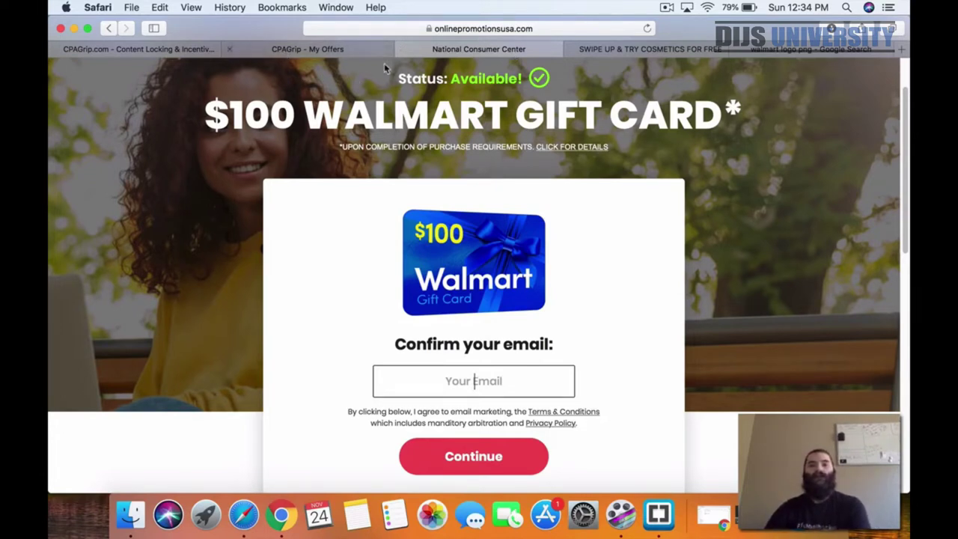
- Switch to the Lander OG project in Brackets, collapse its img folder and minimize the Safari window covering the desktop
click(659, 514)
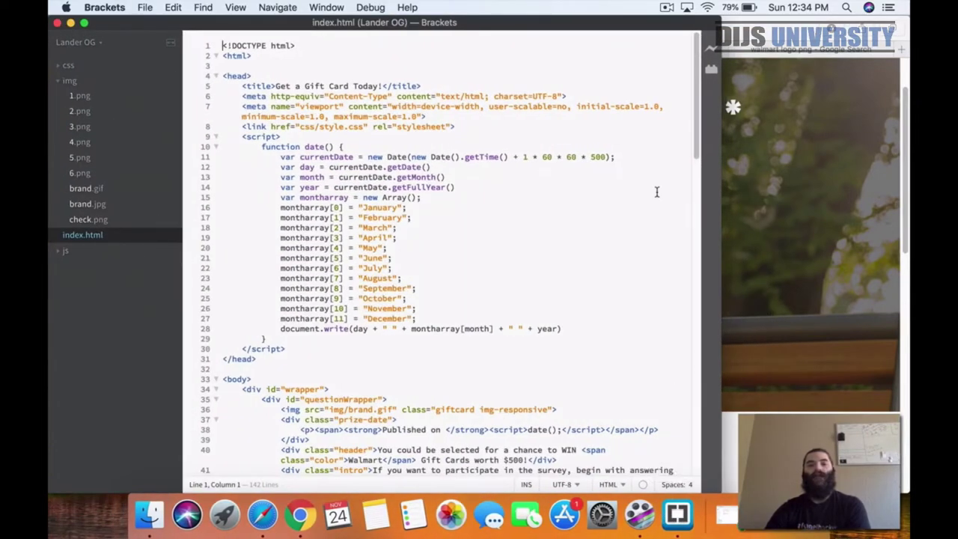
scroll(477, 240, down, 5)
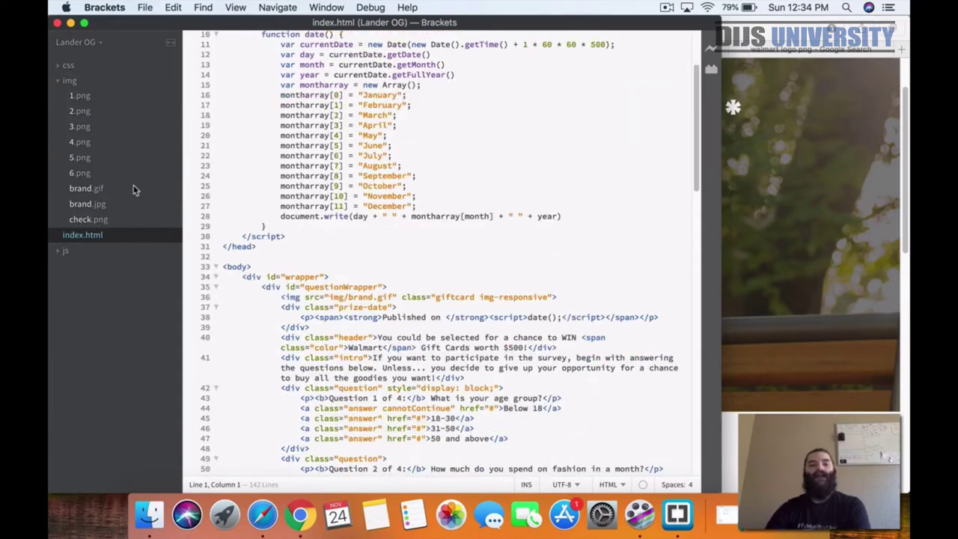
click(66, 82)
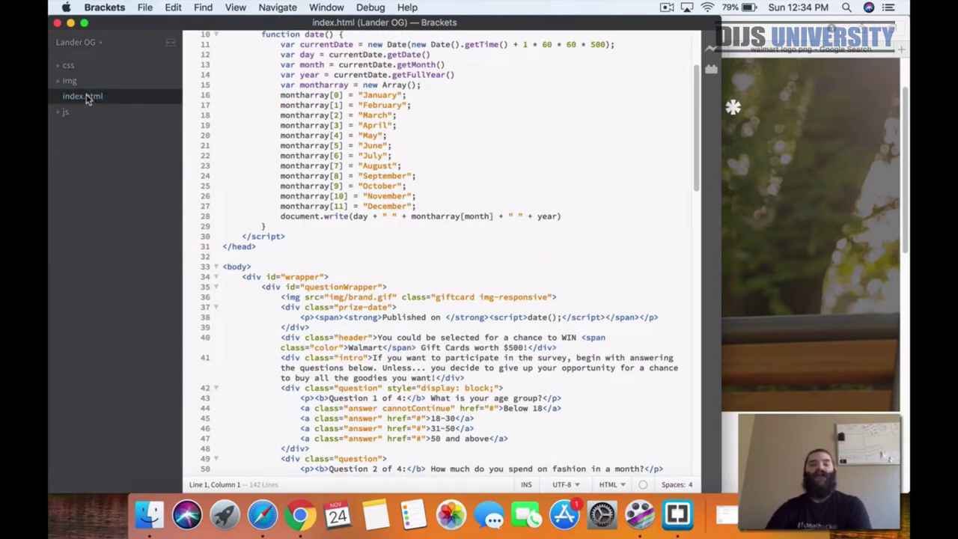
click(735, 34)
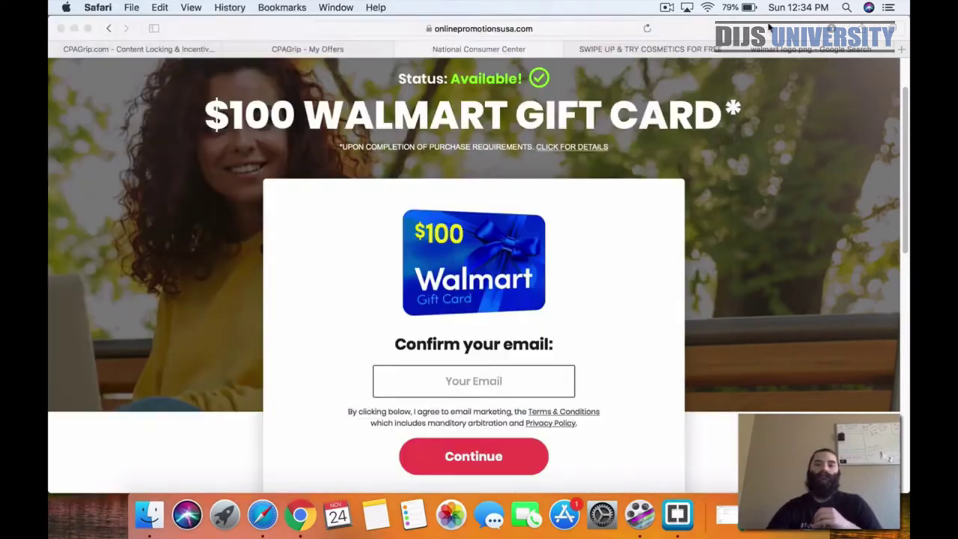
click(74, 28)
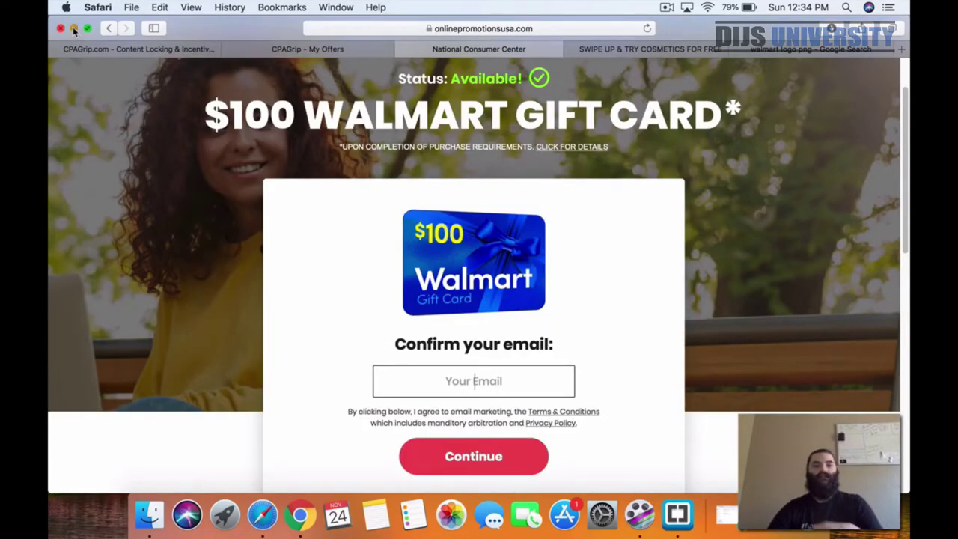
- Open the Lander OG folder on the desktop to inspect its files, and close the folder window
drag(875, 129, 874, 159)
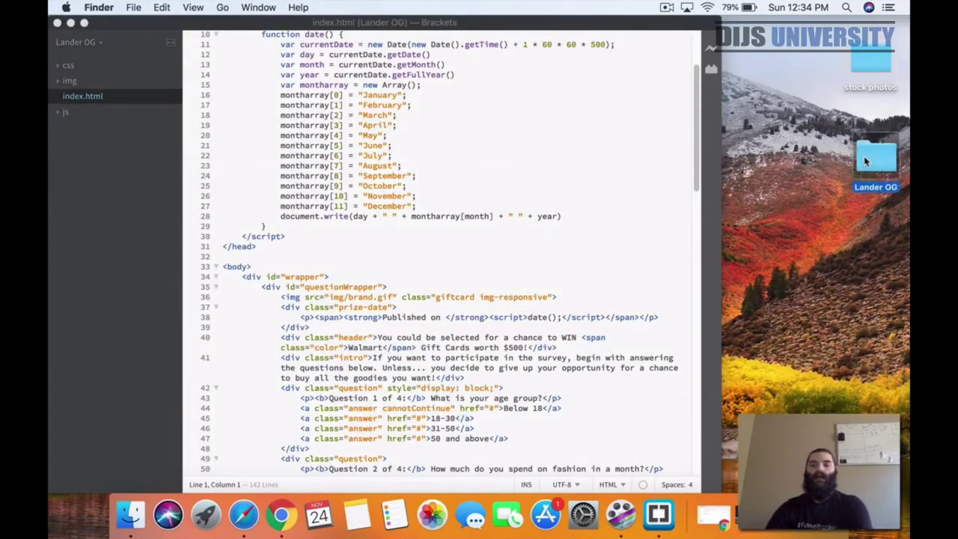
double_click(875, 159)
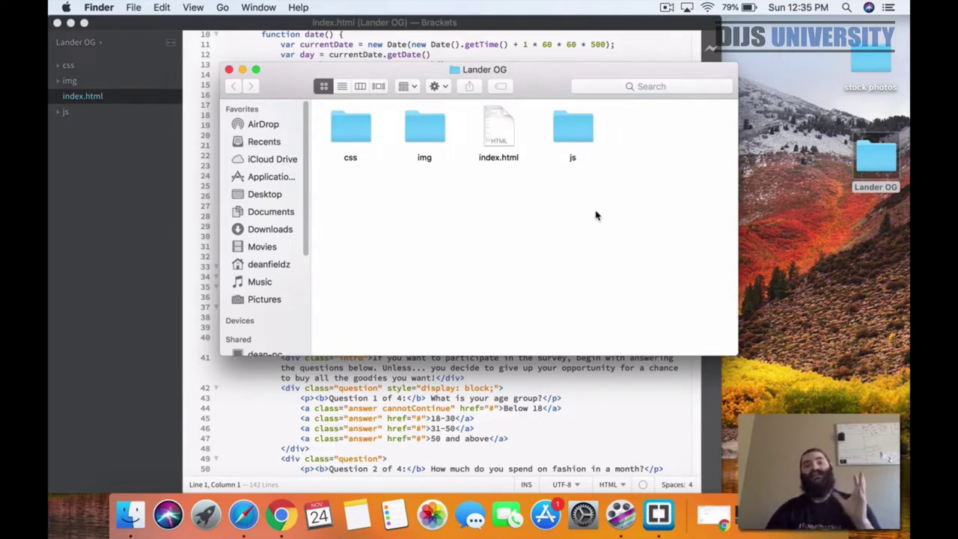
click(229, 69)
- Look through the code of index.html, from the survey questions and winner comments back to the start of the file
scroll(374, 188, down, 5)
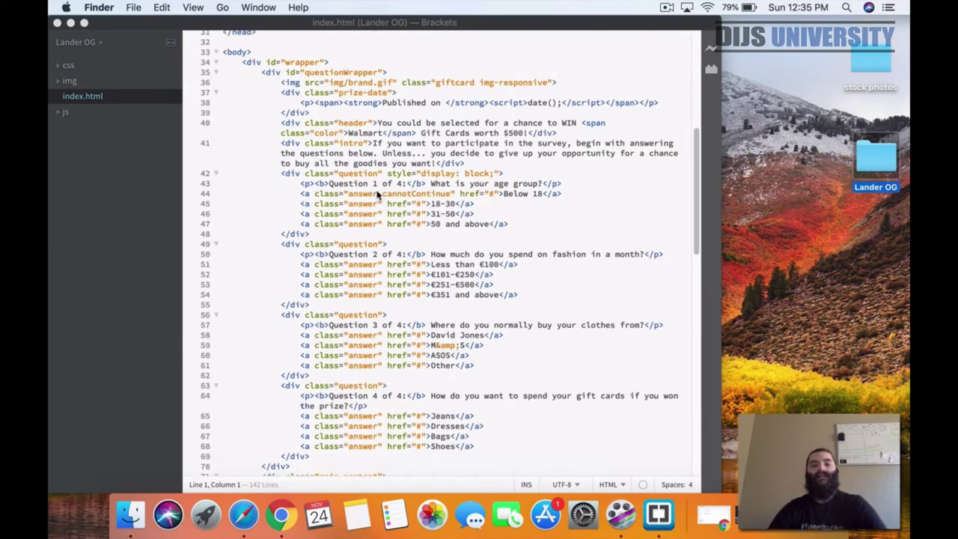
scroll(379, 194, down, 10)
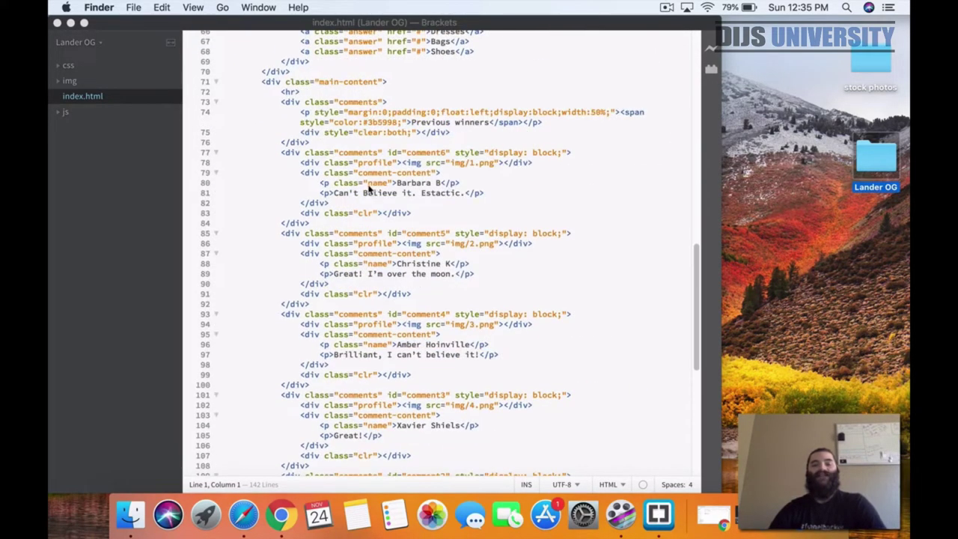
scroll(369, 190, down, 3)
scroll(369, 191, down, 1)
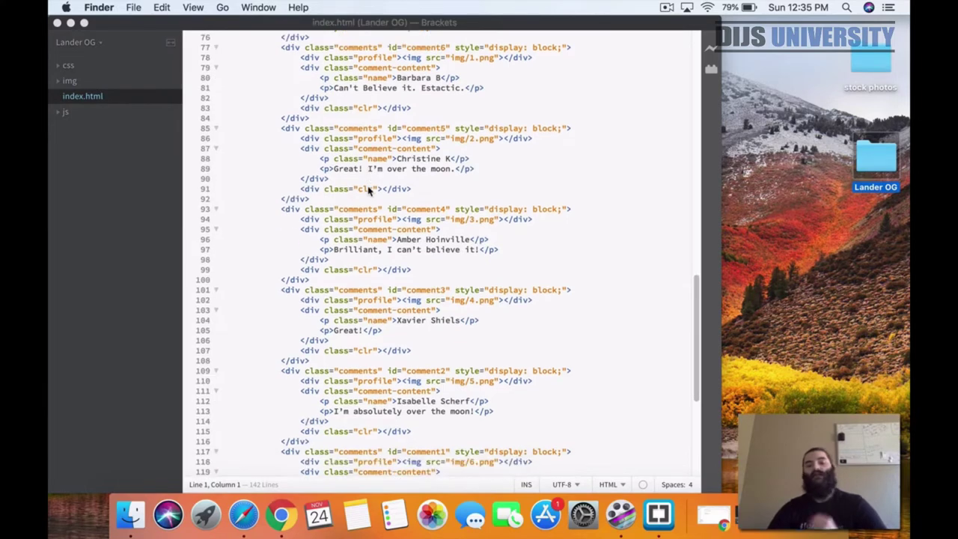
scroll(369, 190, down, 5)
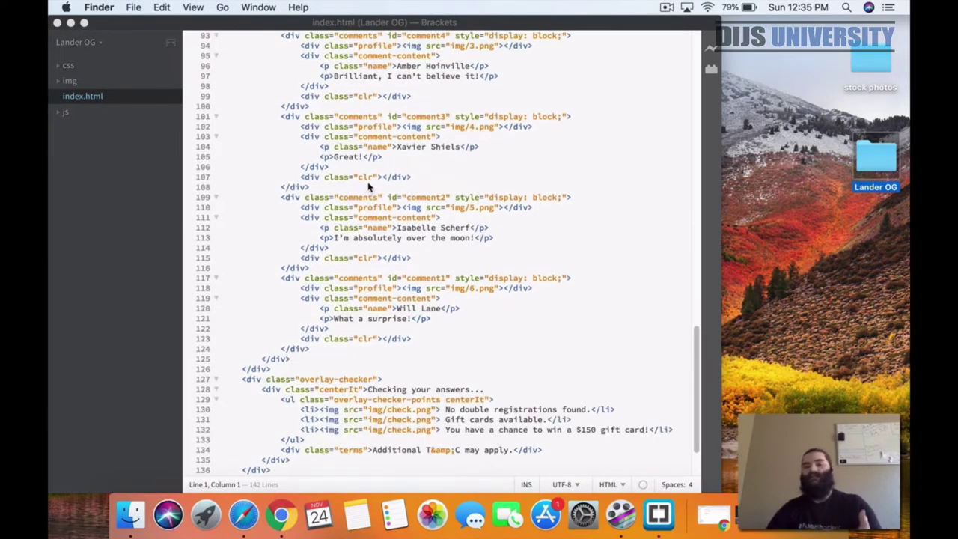
scroll(368, 183, up, 20)
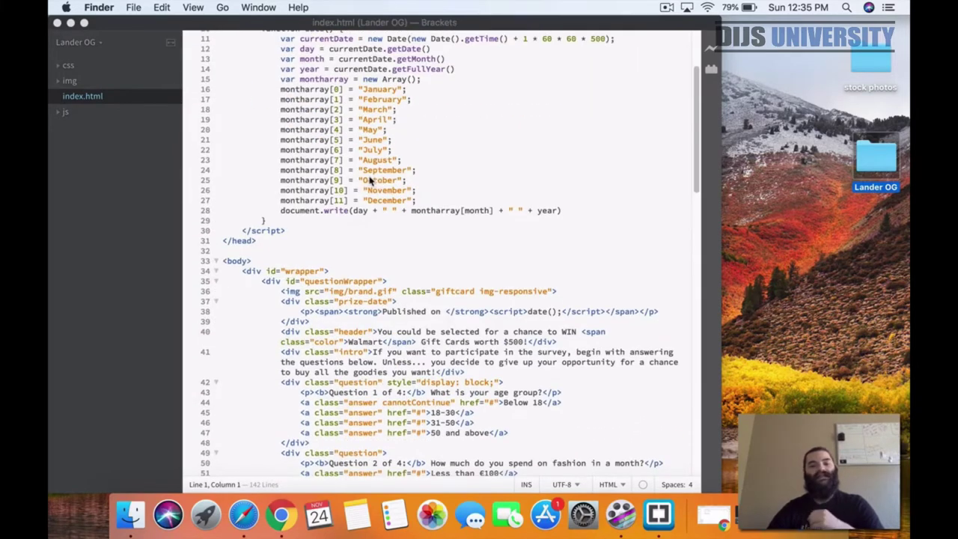
scroll(368, 180, up, 3)
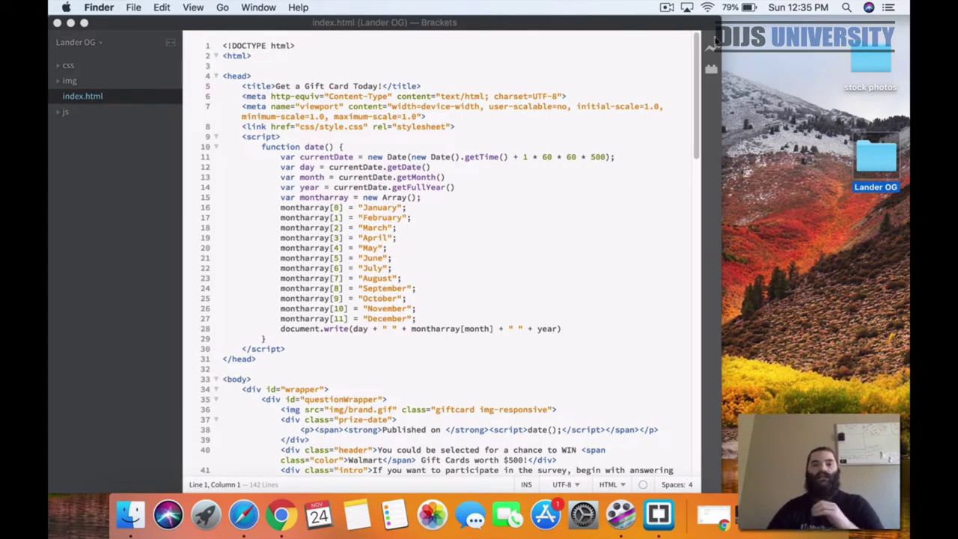
- Launch a live preview of index.html in Chrome and review the page from the placeholder image to the previous winners
click(713, 49)
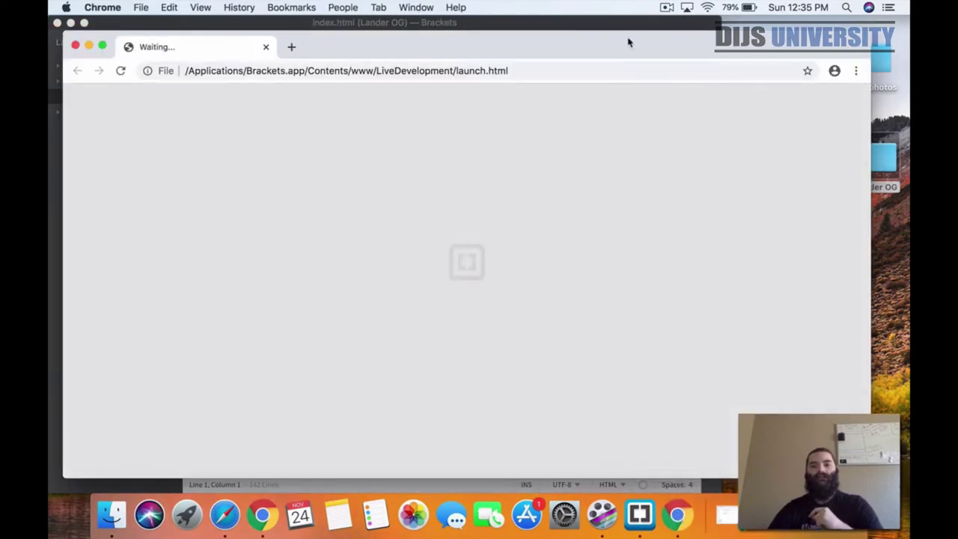
drag(626, 40, 655, 38)
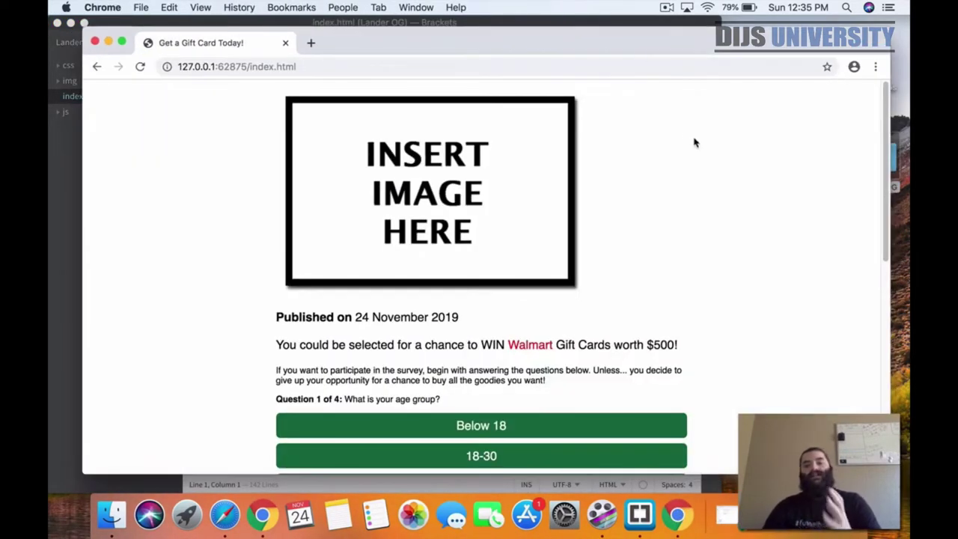
scroll(711, 160, down, 3)
scroll(711, 161, down, 6)
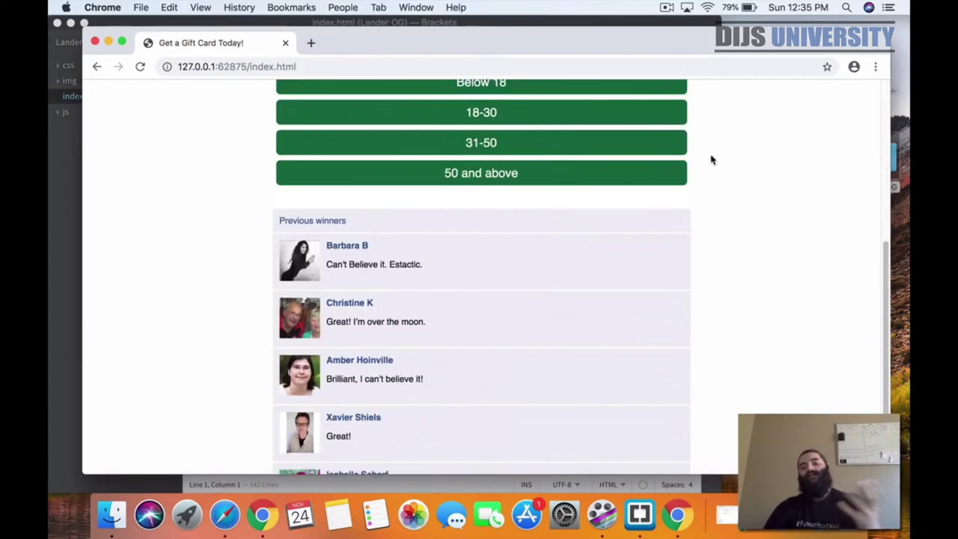
scroll(712, 160, down, 3)
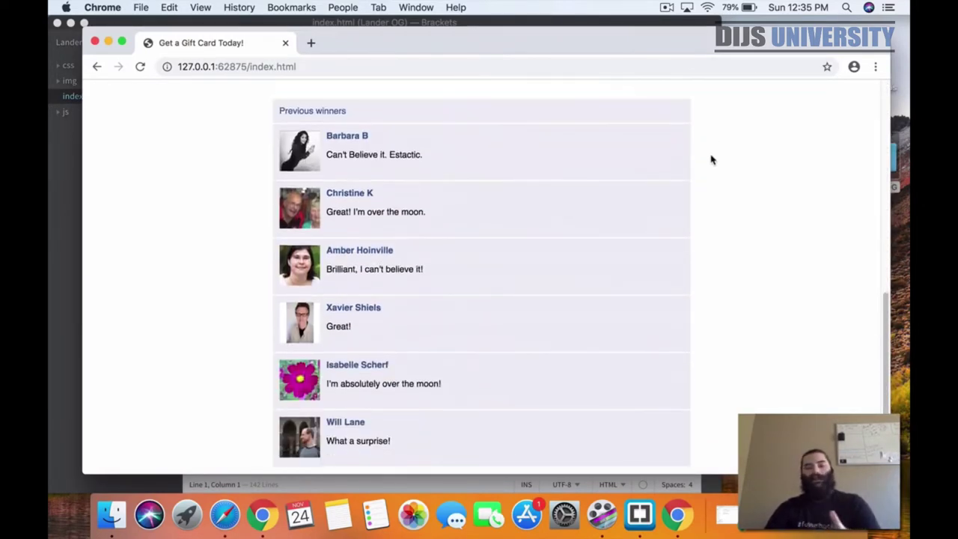
scroll(712, 160, up, 10)
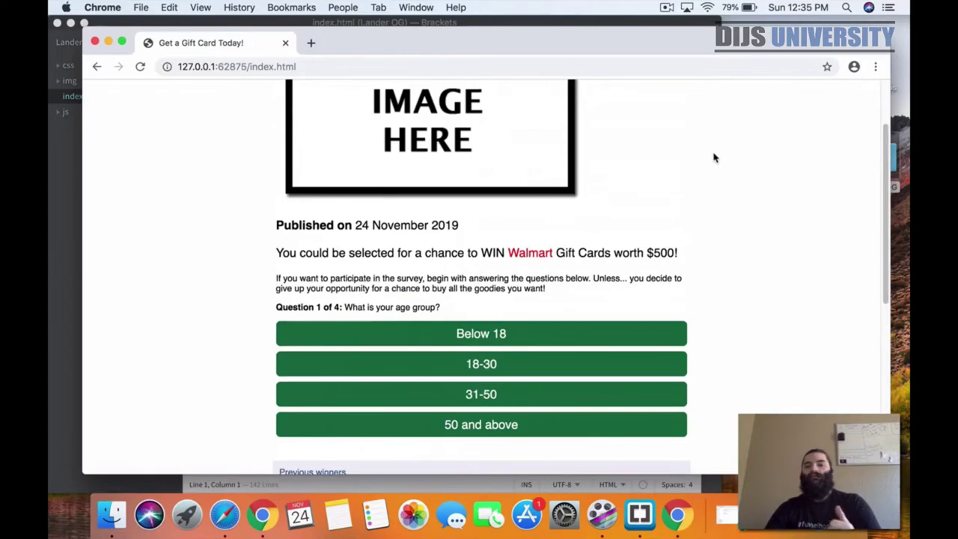
scroll(712, 156, up, 2)
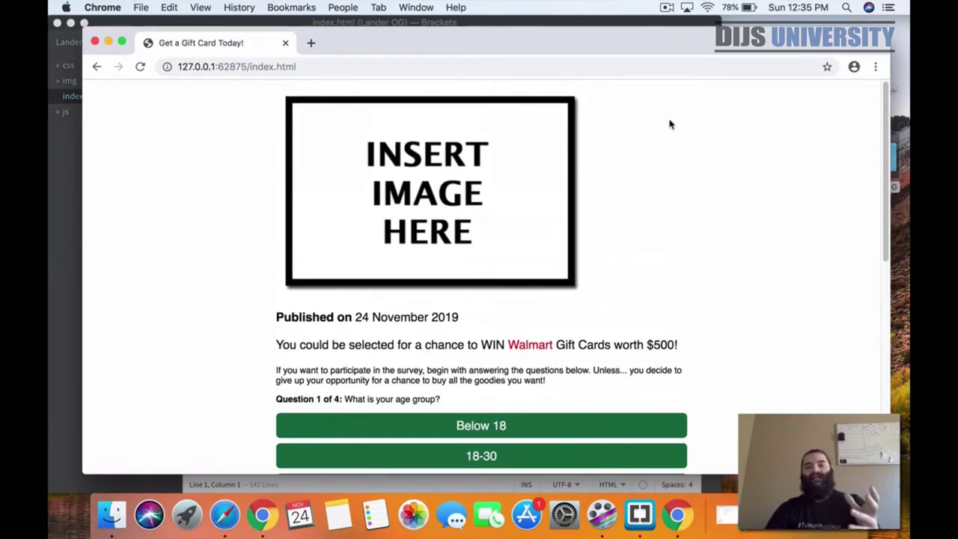
- Test the landing page survey by answering 31-50 for the age group and €101-€250 for monthly fashion spending
scroll(670, 125, down, 2)
scroll(670, 125, down, 4)
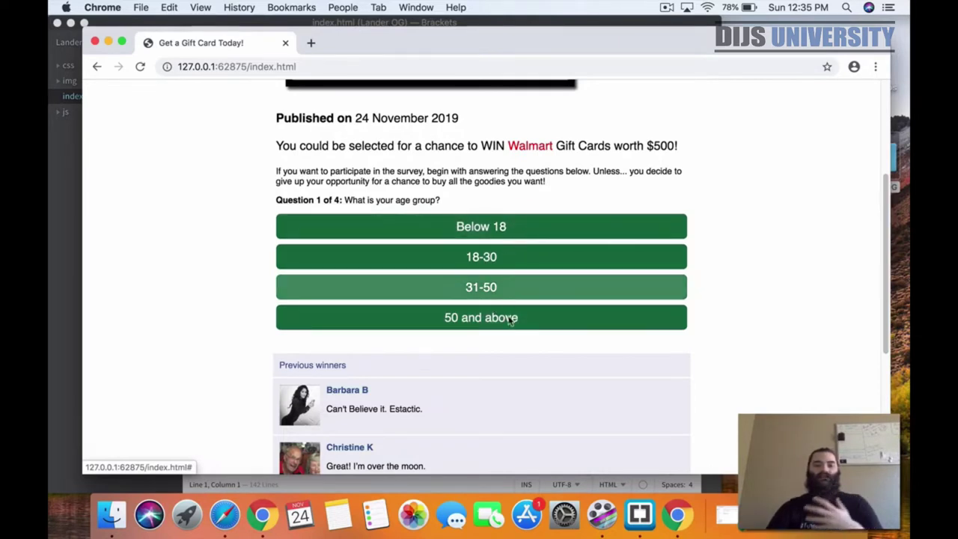
click(498, 291)
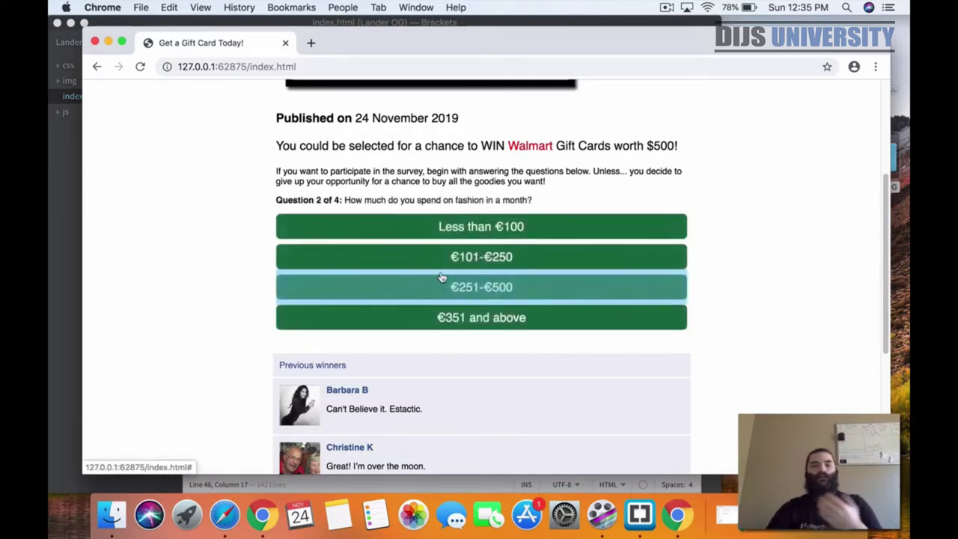
click(462, 268)
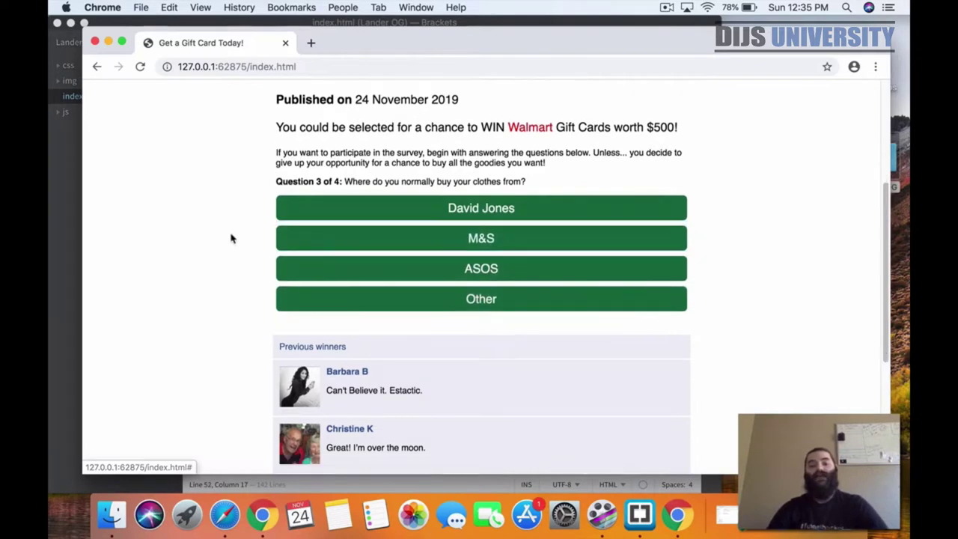
- Review the previous winners comments below survey question 3, and minimize the preview to return to the index.html code
scroll(225, 237, down, 3)
scroll(227, 236, down, 1)
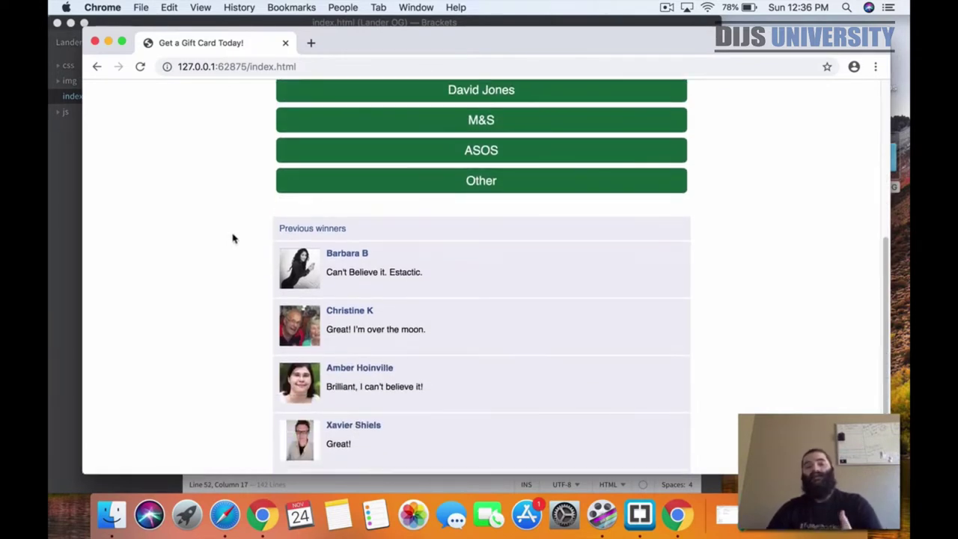
scroll(232, 240, down, 1)
scroll(232, 240, down, 3)
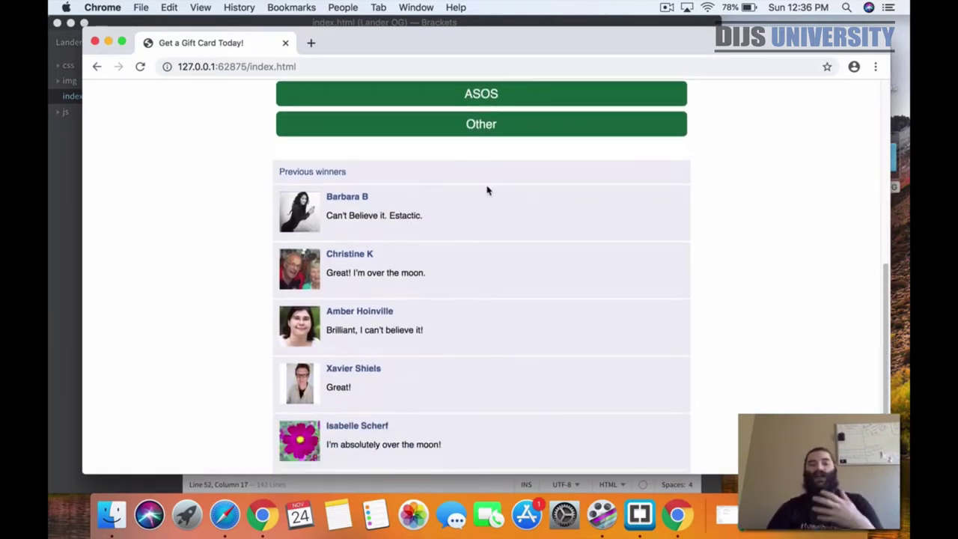
scroll(479, 216, down, 2)
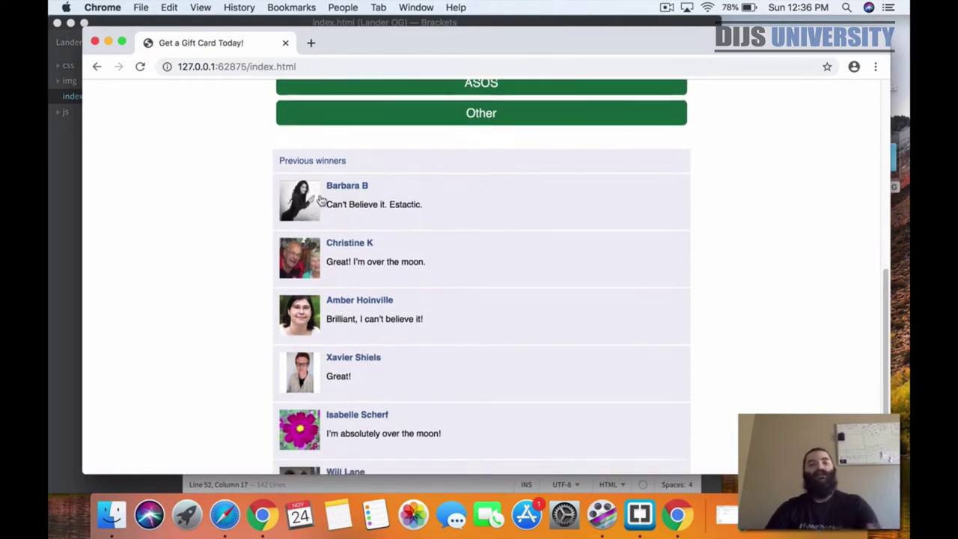
scroll(148, 195, down, 2)
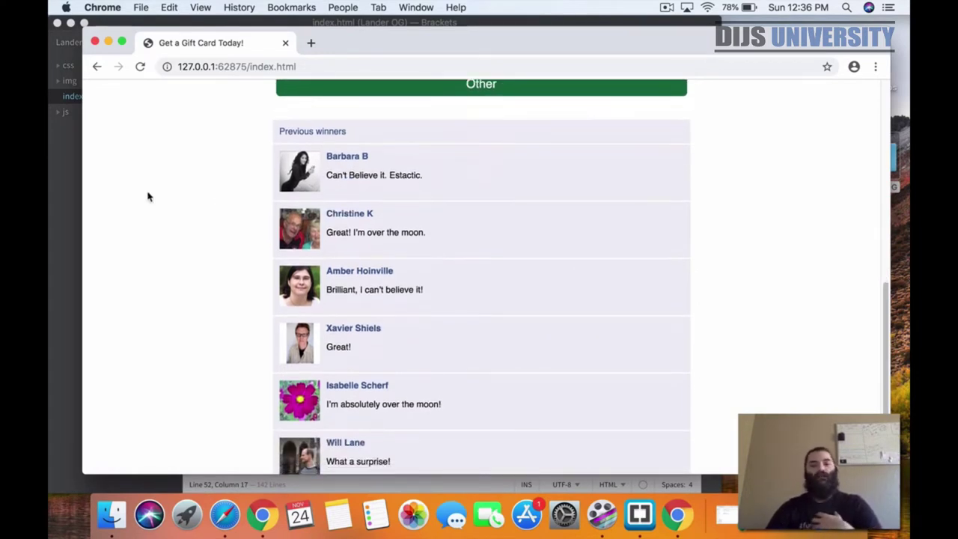
scroll(150, 197, up, 10)
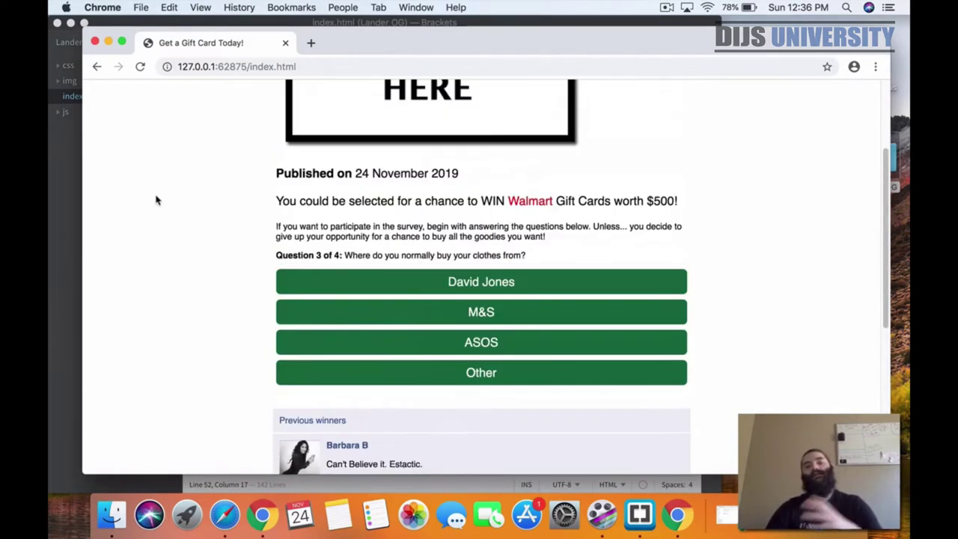
click(108, 42)
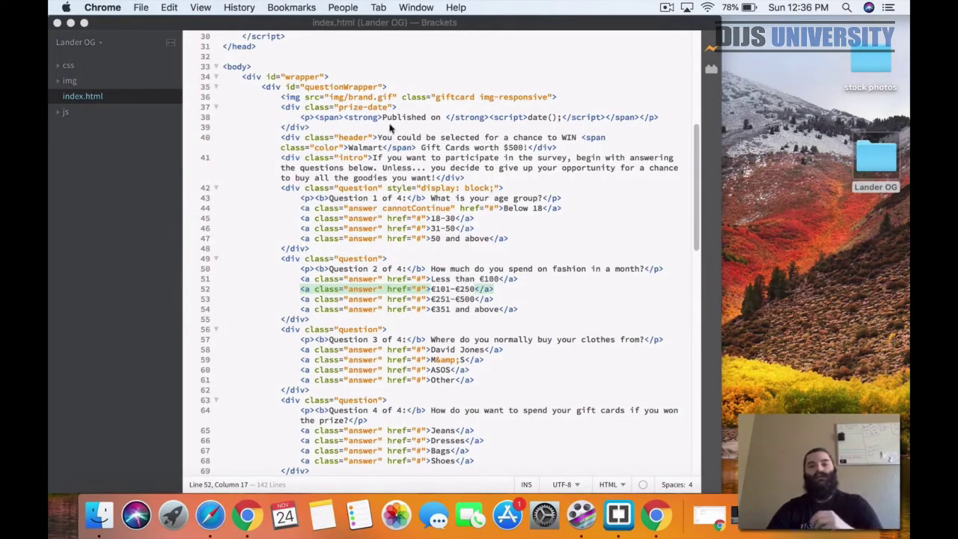
- Change the giftcard image source on line 36 of index.html to img/brand.jpg
mouse_move(384, 33)
mouse_down()
mouse_move(75, 36)
mouse_move(408, 30)
mouse_move(396, 27)
mouse_up()
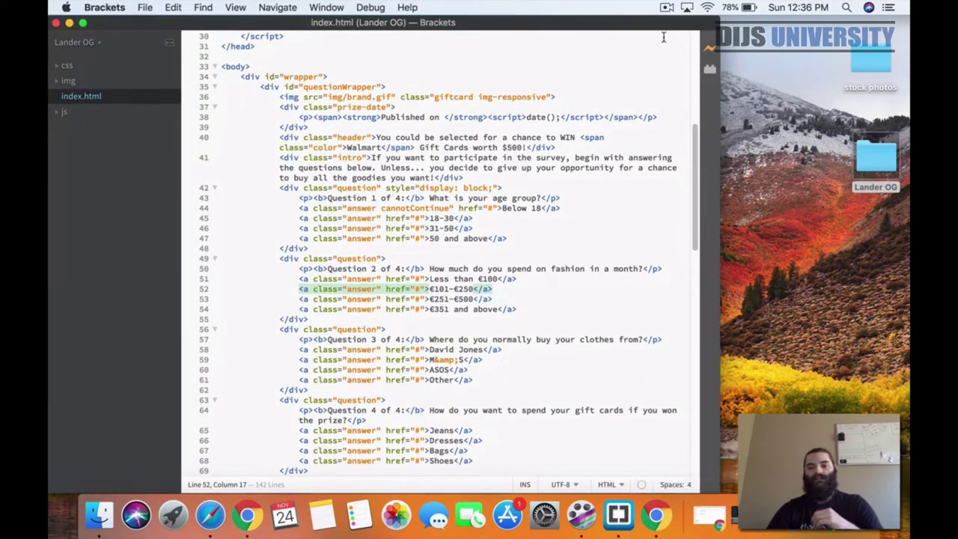
click(655, 515)
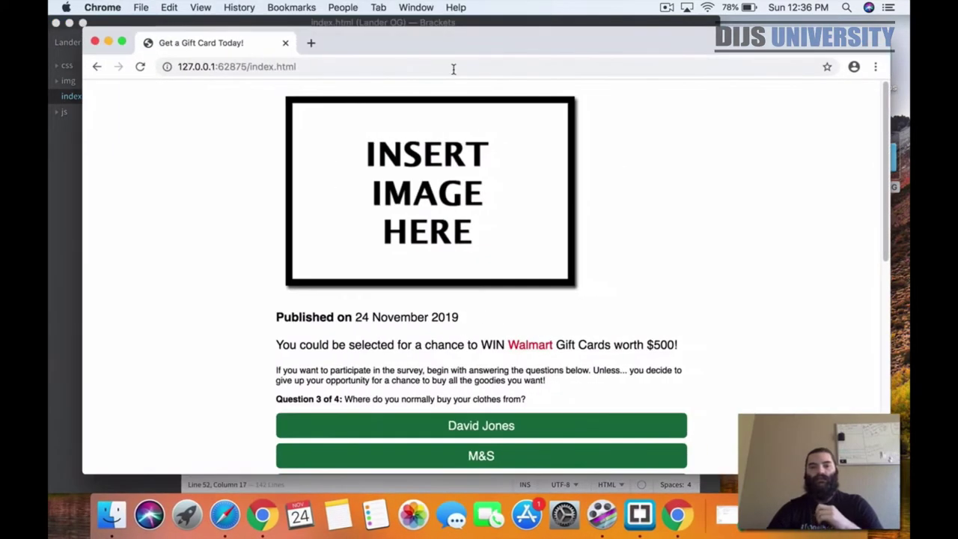
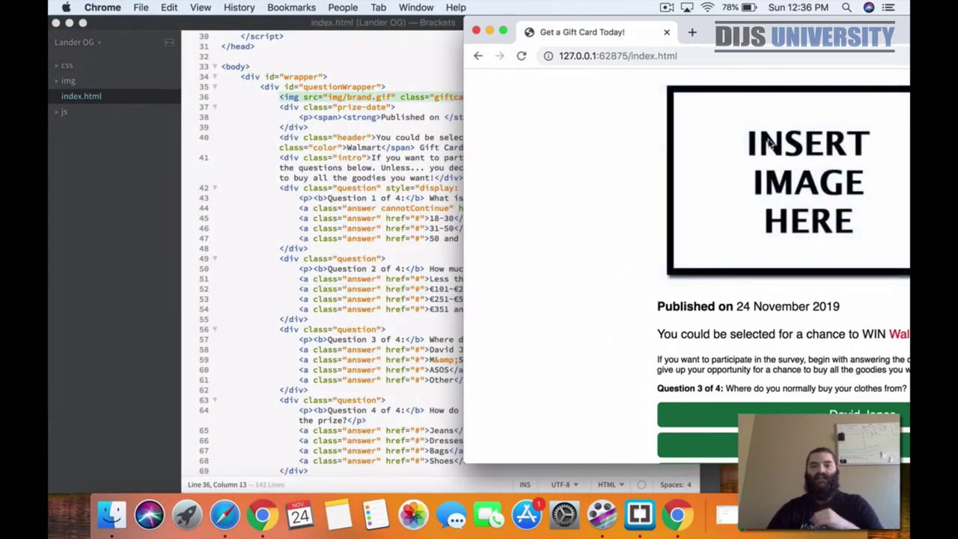
click(386, 96)
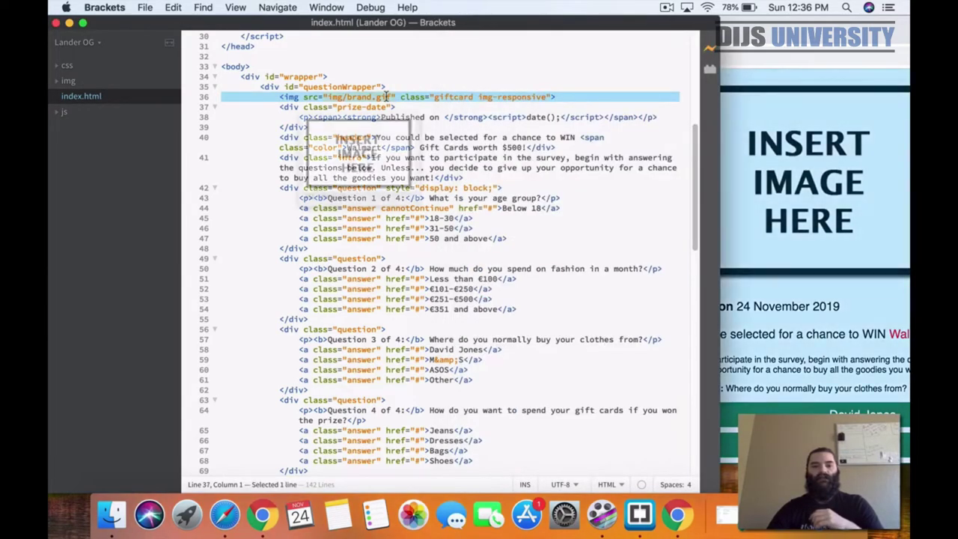
mouse_move(387, 97)
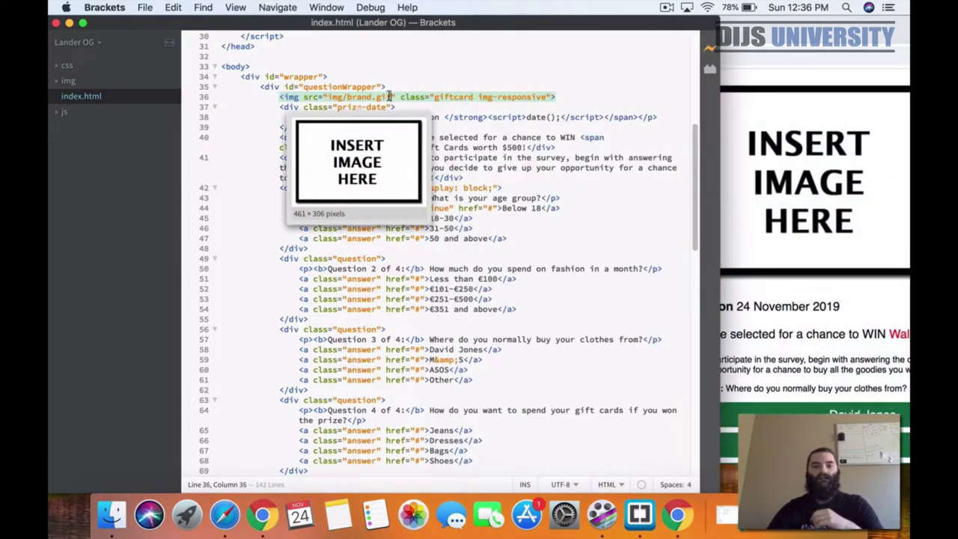
drag(389, 97, 381, 96)
key(BackSpace)
key(BackSpace)
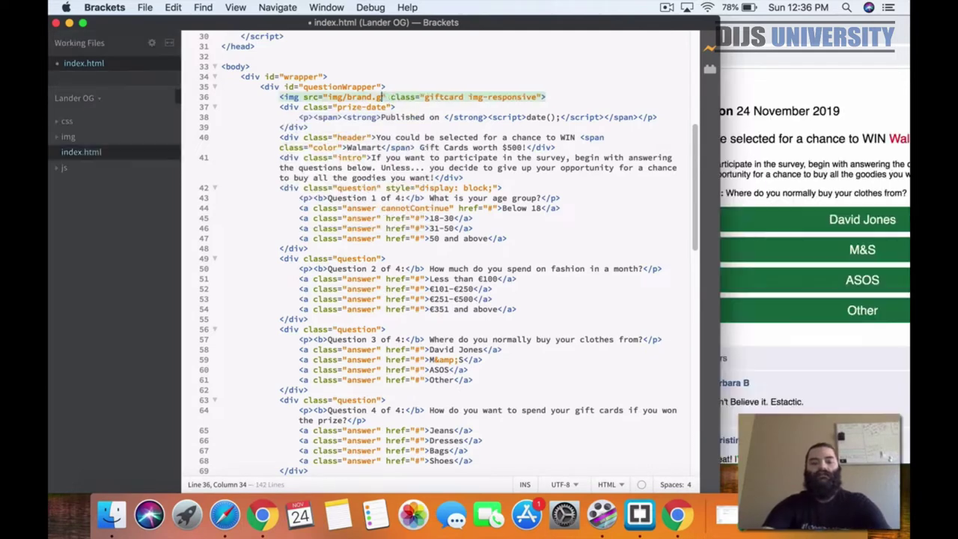
text(jpg)
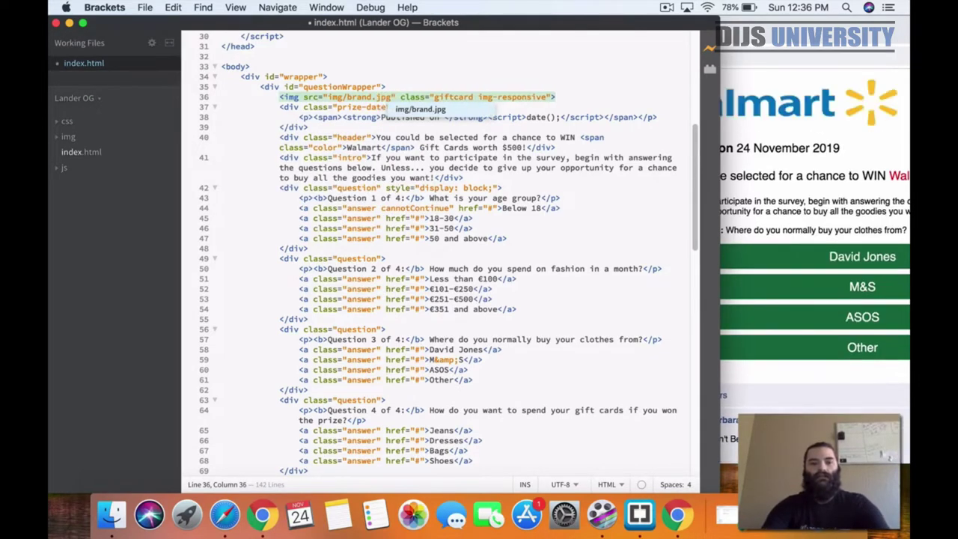
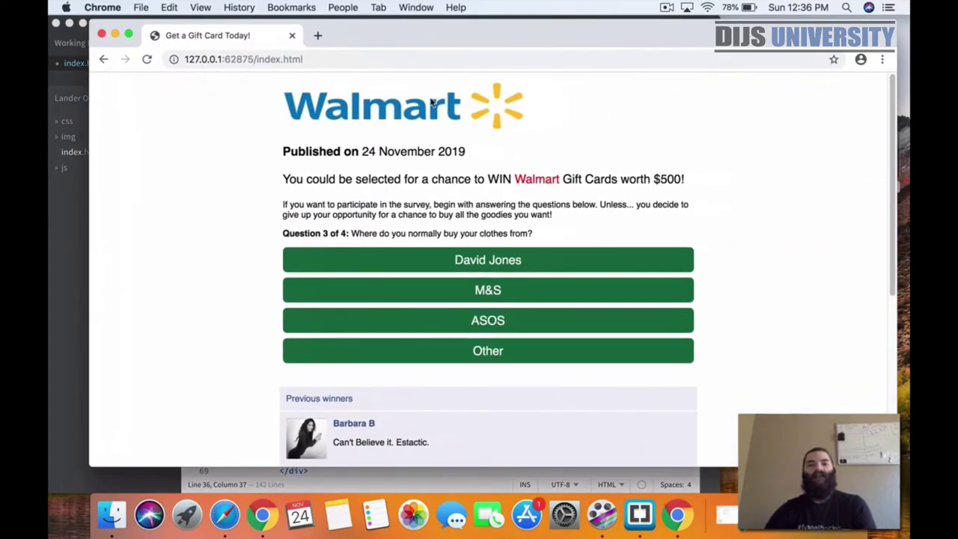
- Open the img folder inside Lander OG to locate brand.jpg, and close the folder window
drag(417, 45, 325, 52)
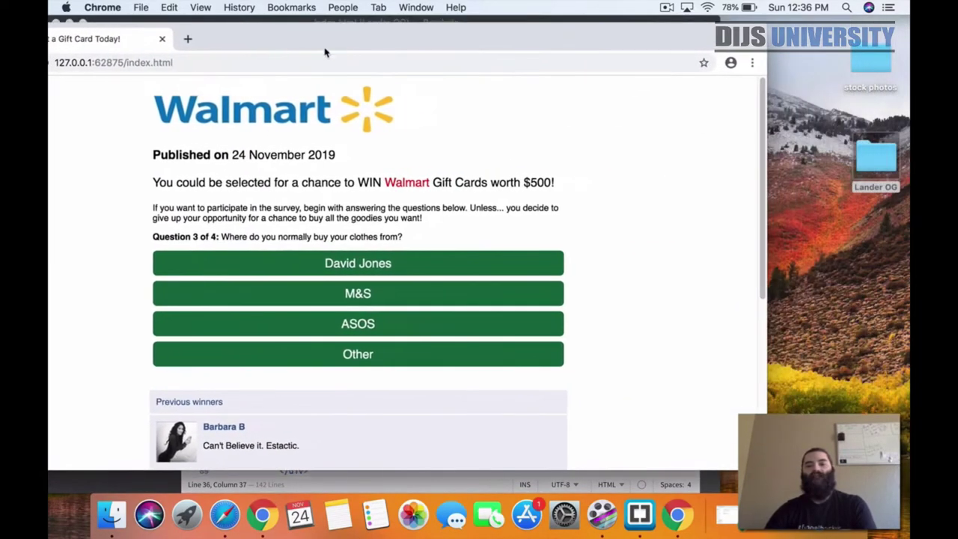
double_click(876, 158)
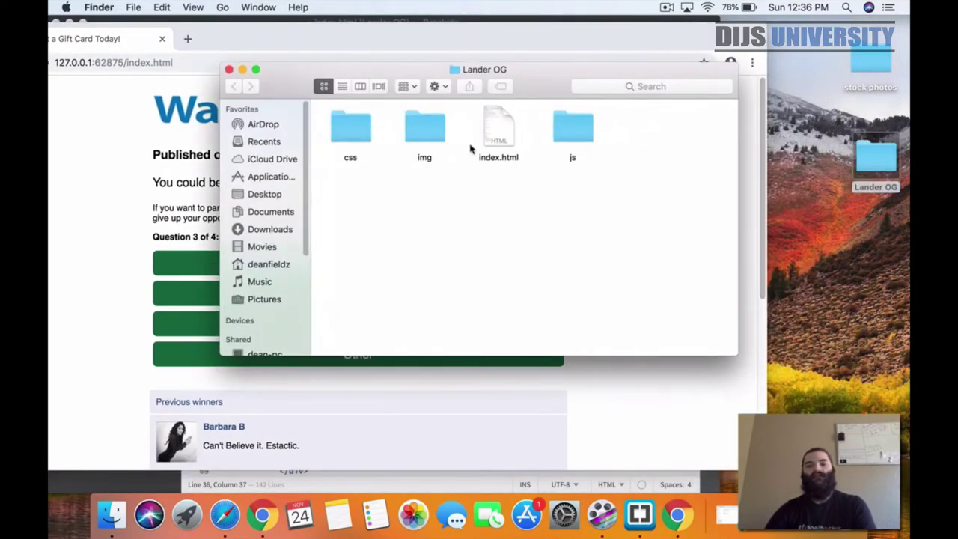
double_click(425, 129)
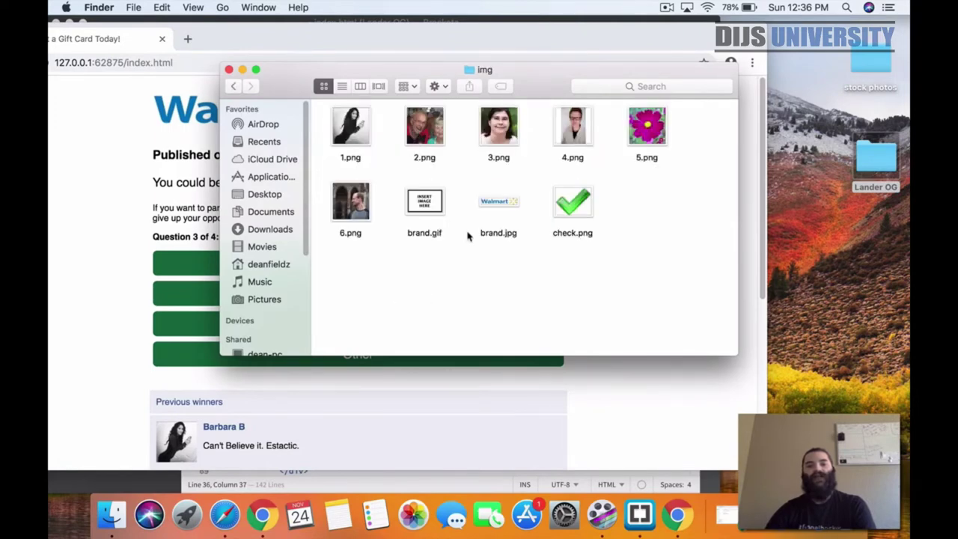
click(498, 199)
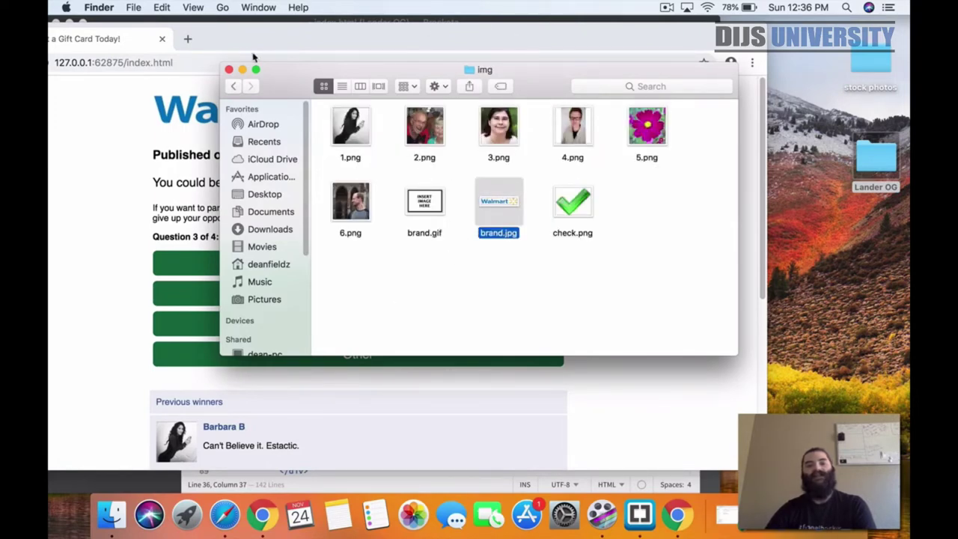
click(229, 69)
- Review the brand.jpg path in the image tag and reload the landing page preview
drag(240, 47, 899, 57)
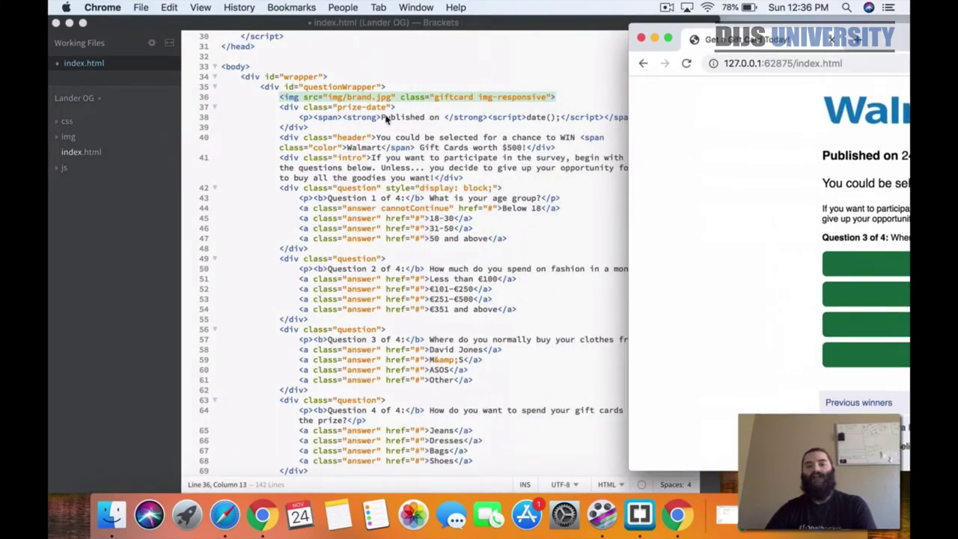
click(387, 120)
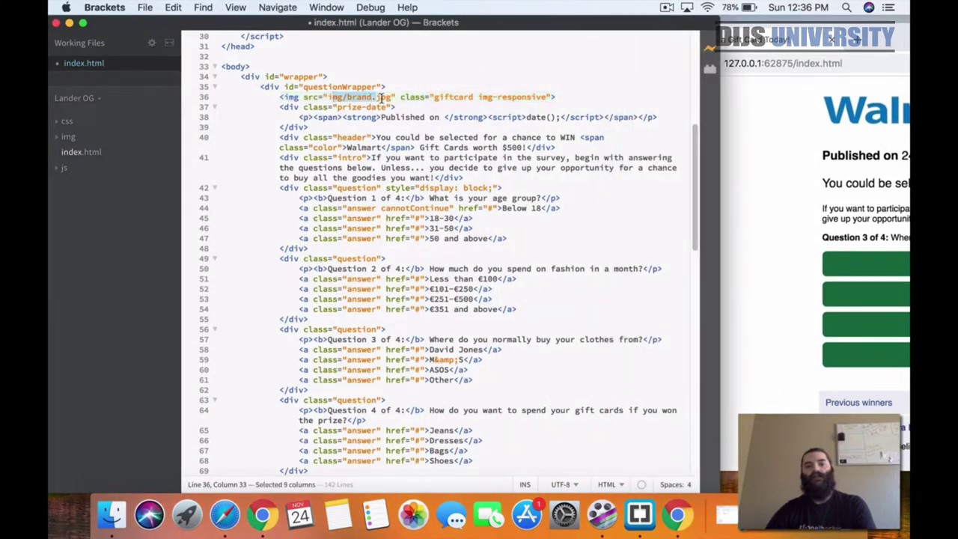
drag(374, 97, 378, 97)
mouse_move(380, 98)
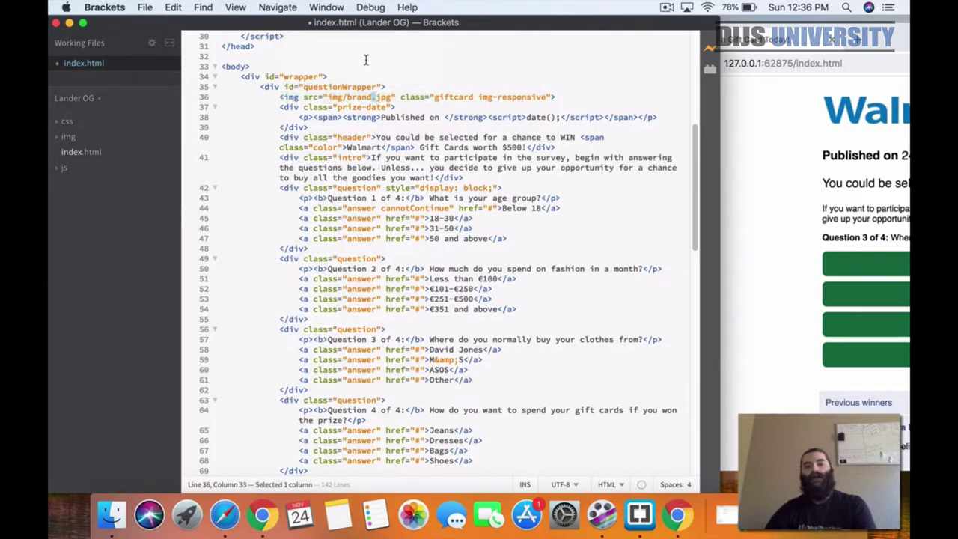
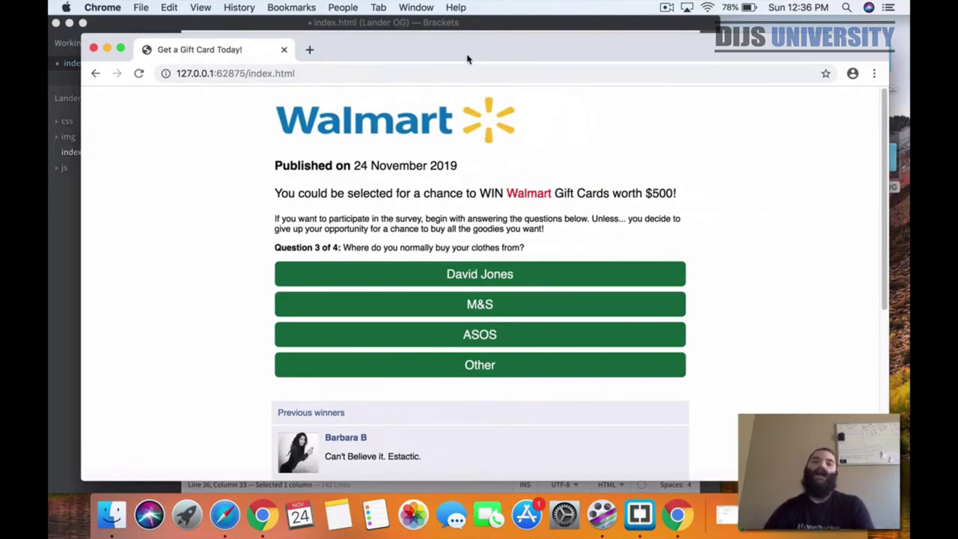
click(138, 73)
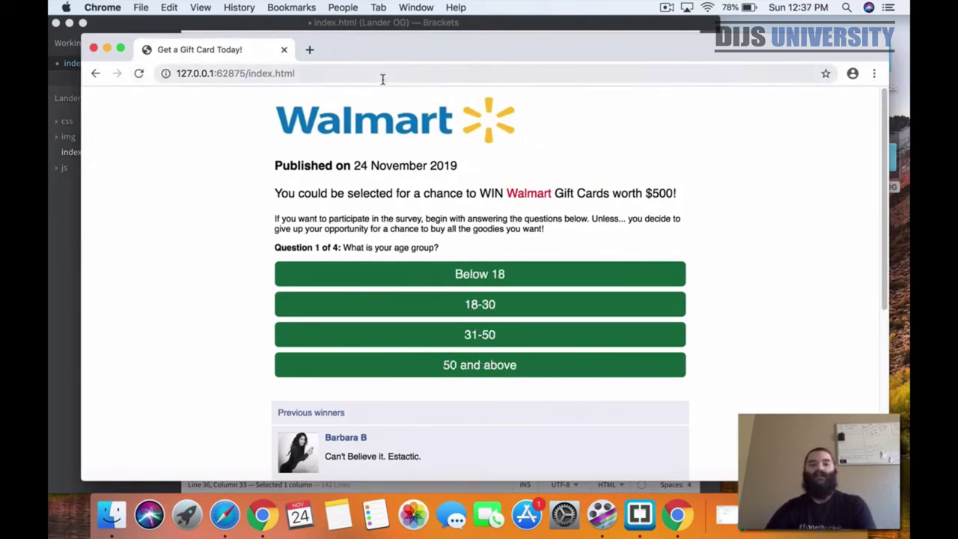
click(138, 74)
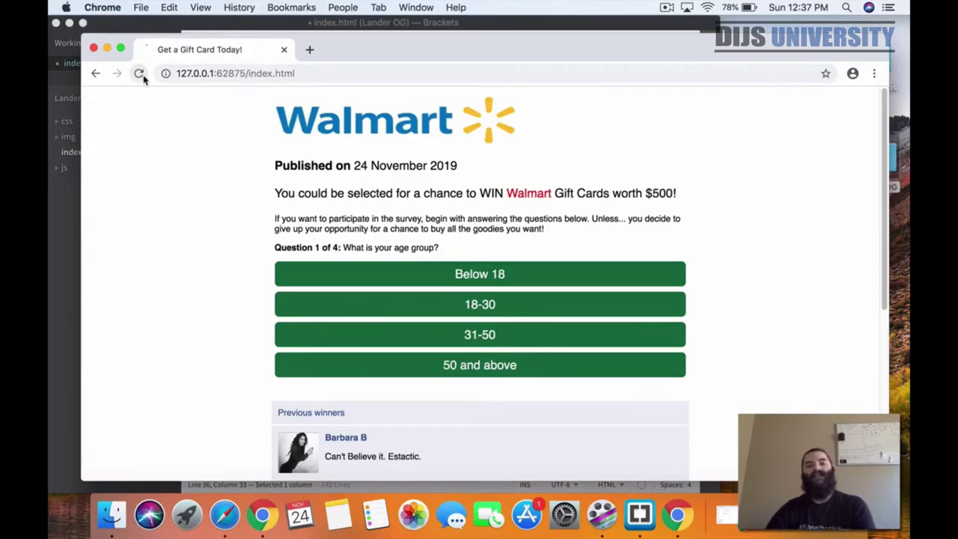
mouse_move(410, 55)
mouse_down()
mouse_move(627, 47)
mouse_move(452, 44)
mouse_move(678, 45)
mouse_move(397, 47)
mouse_up()
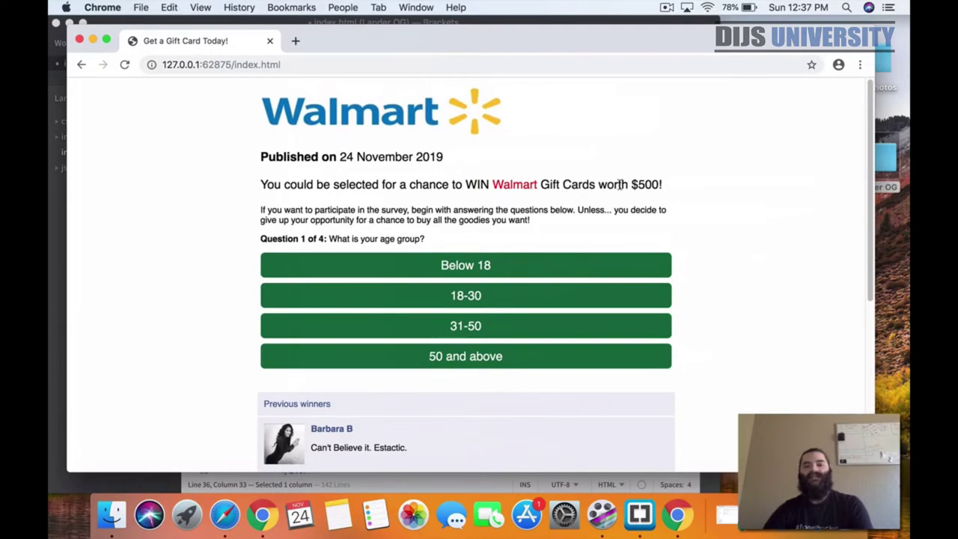
- Set the Walmart gift card worth in the header text of index.html to $100 and check it in the preview
drag(565, 44, 604, 271)
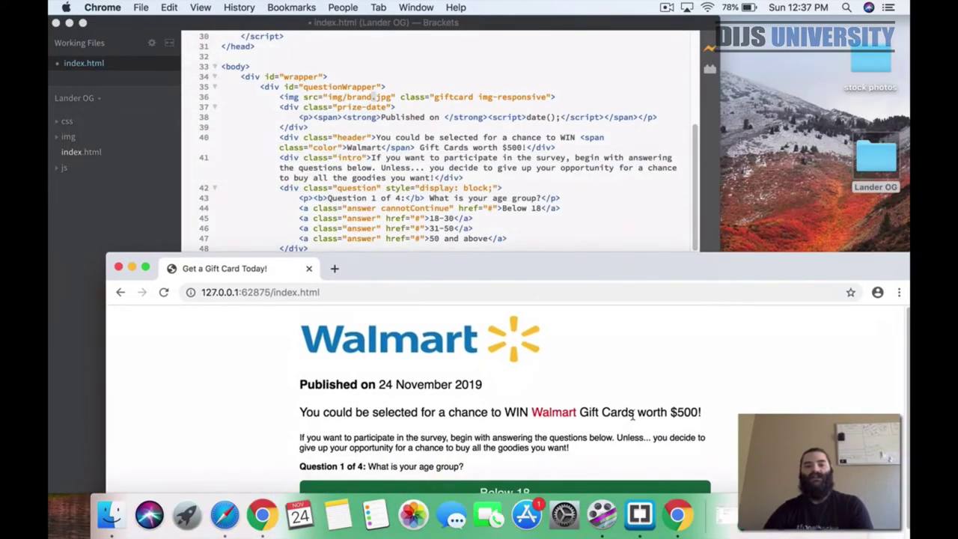
click(371, 137)
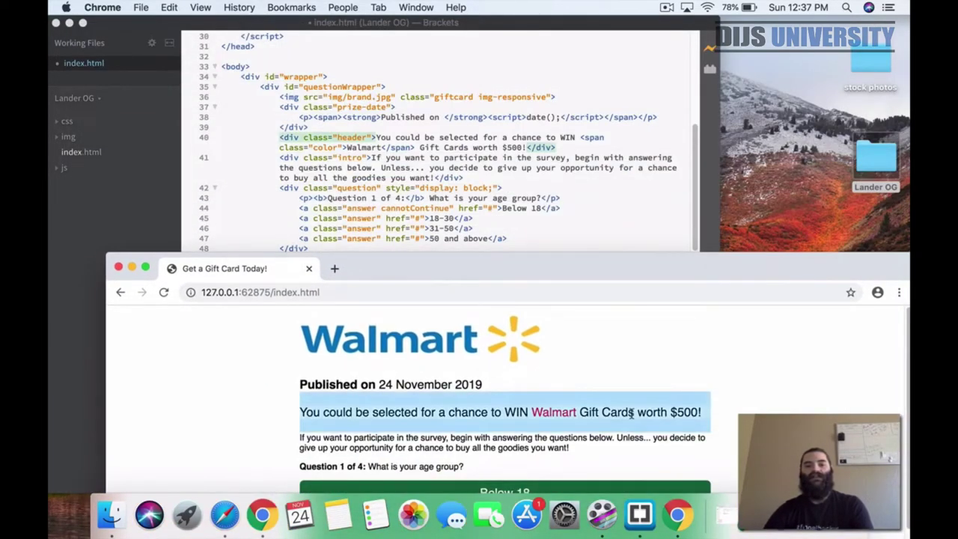
click(512, 147)
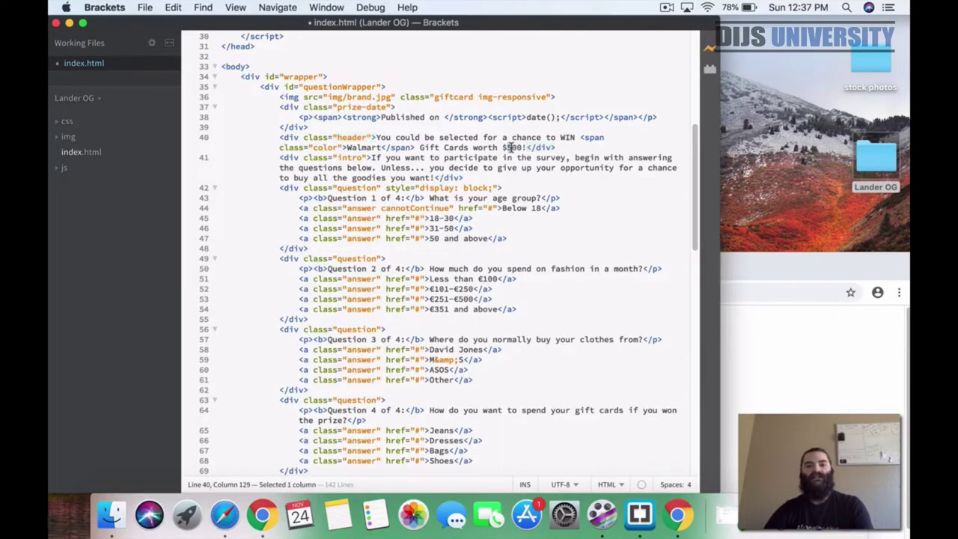
click(512, 147)
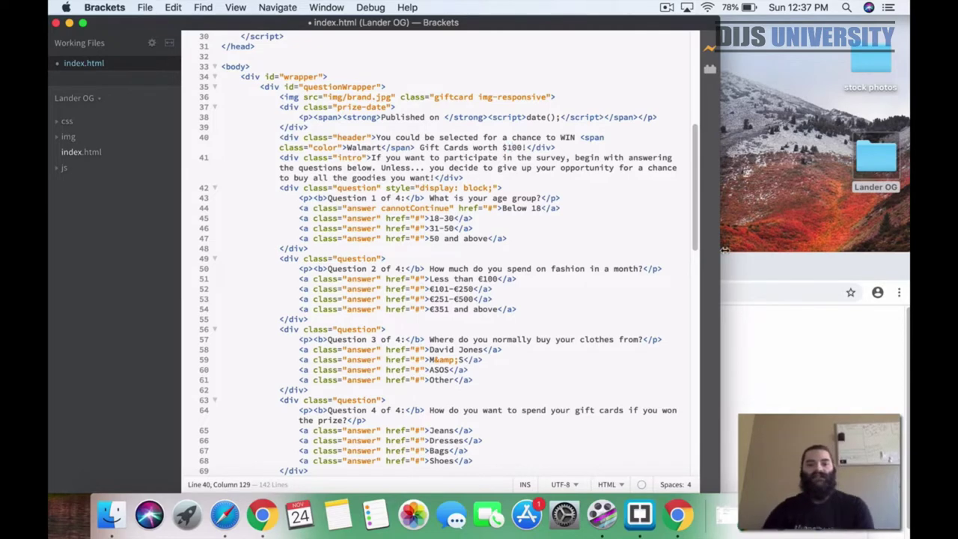
click(777, 284)
scroll(708, 338, down, 2)
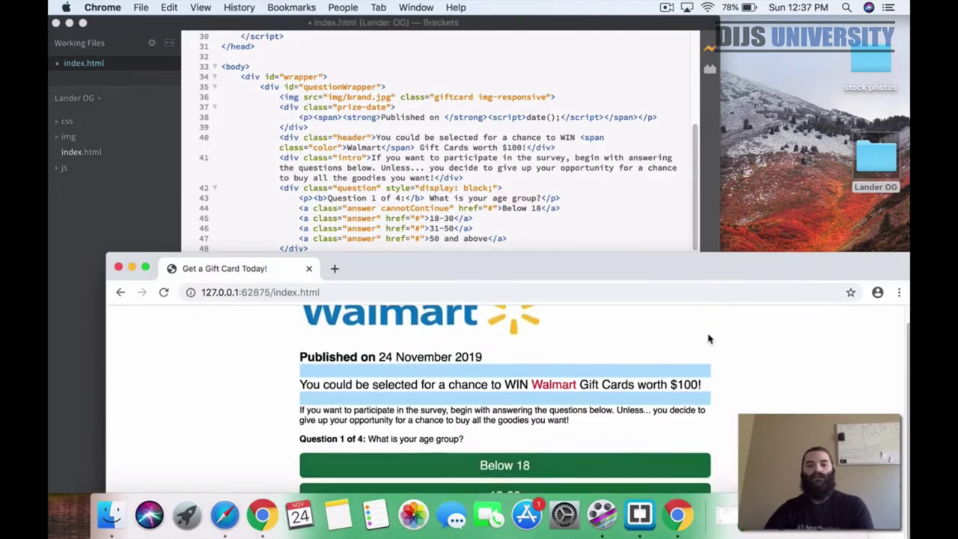
- Test the full survey by answering 18-30, €101-€250, David Jones and Jeans, reviewing the question wording along the way
drag(661, 263, 634, 28)
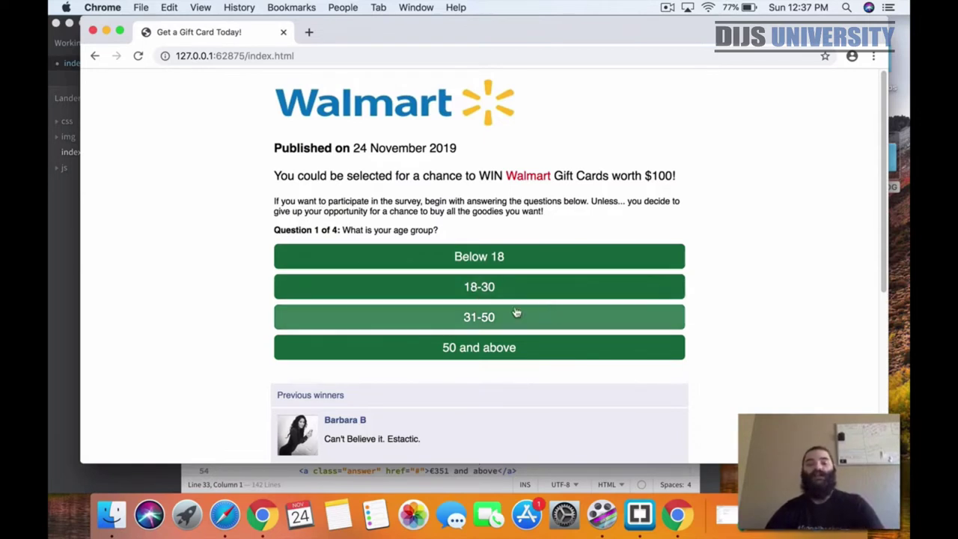
click(487, 291)
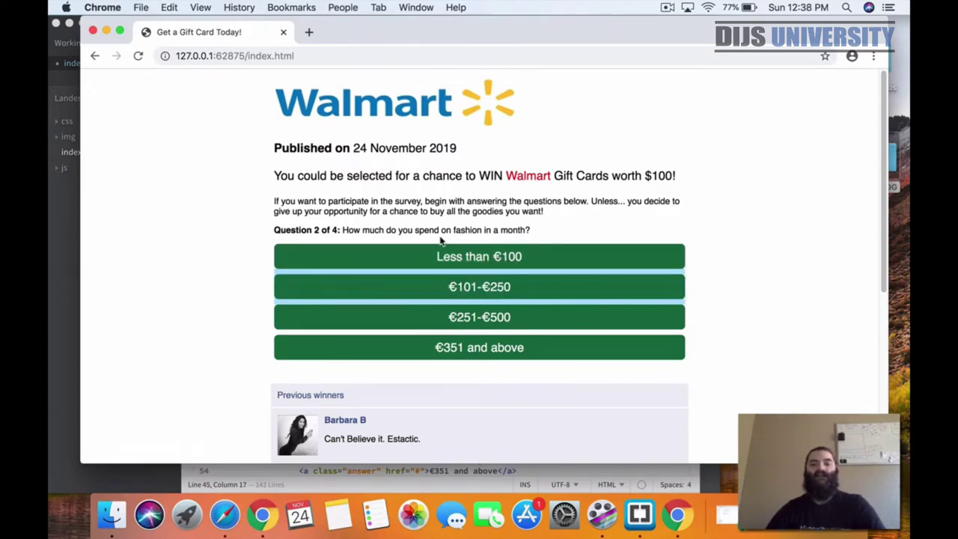
drag(340, 234, 542, 241)
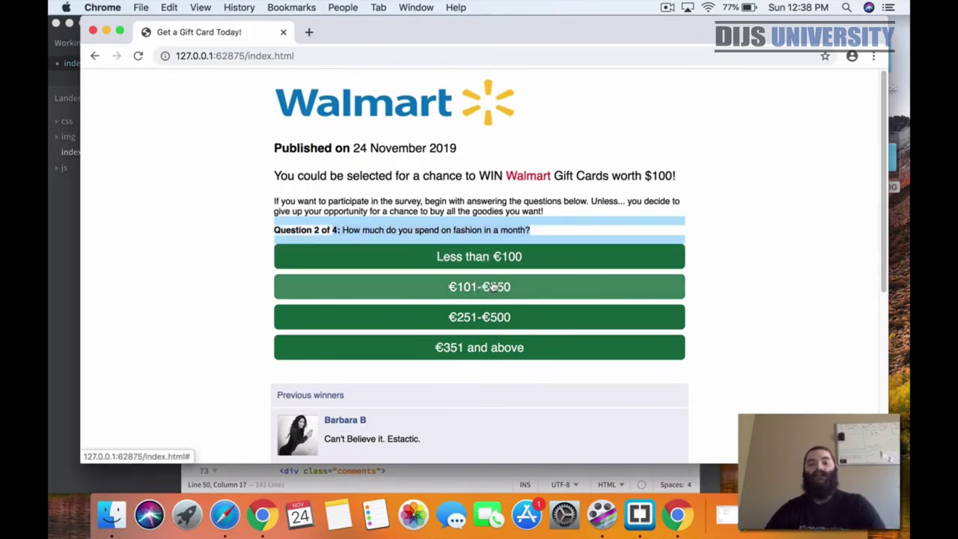
click(533, 292)
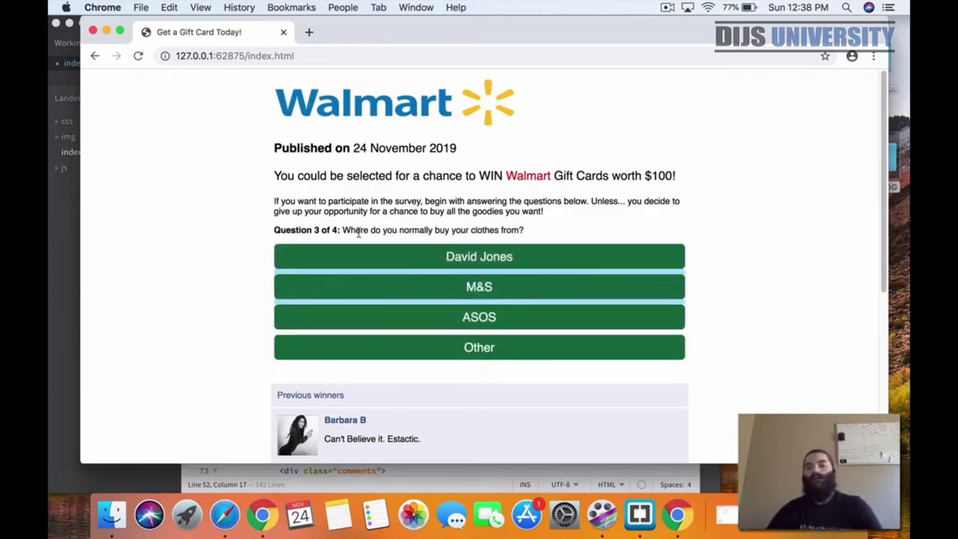
drag(350, 229, 488, 318)
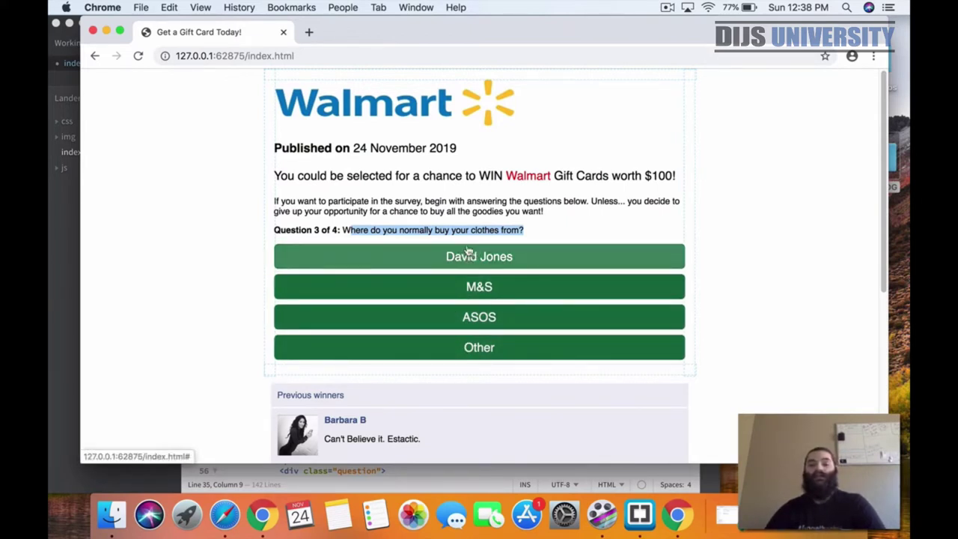
click(527, 242)
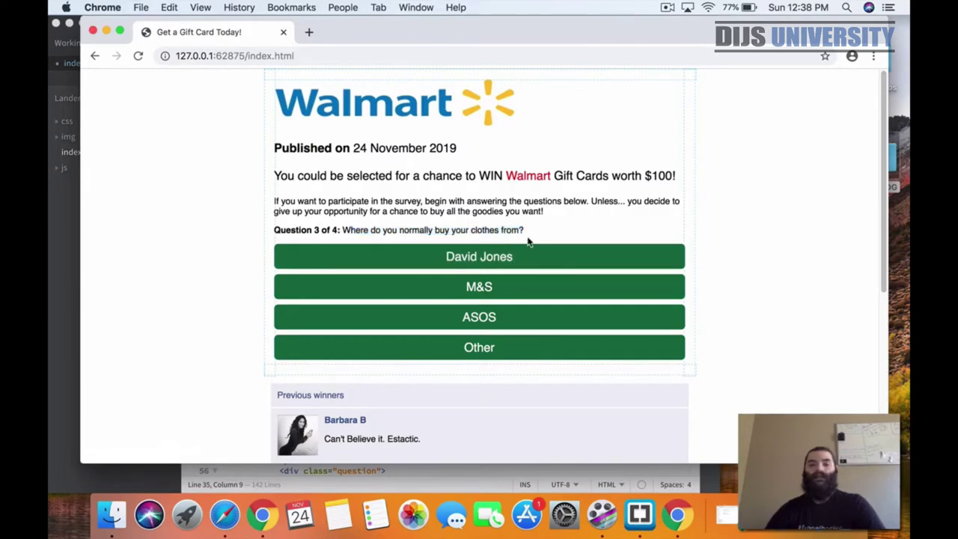
click(486, 258)
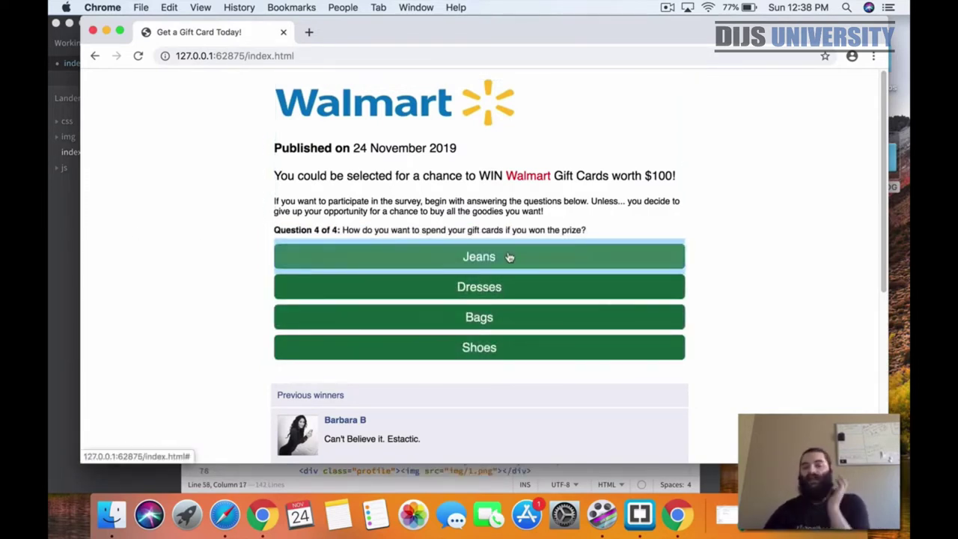
click(509, 257)
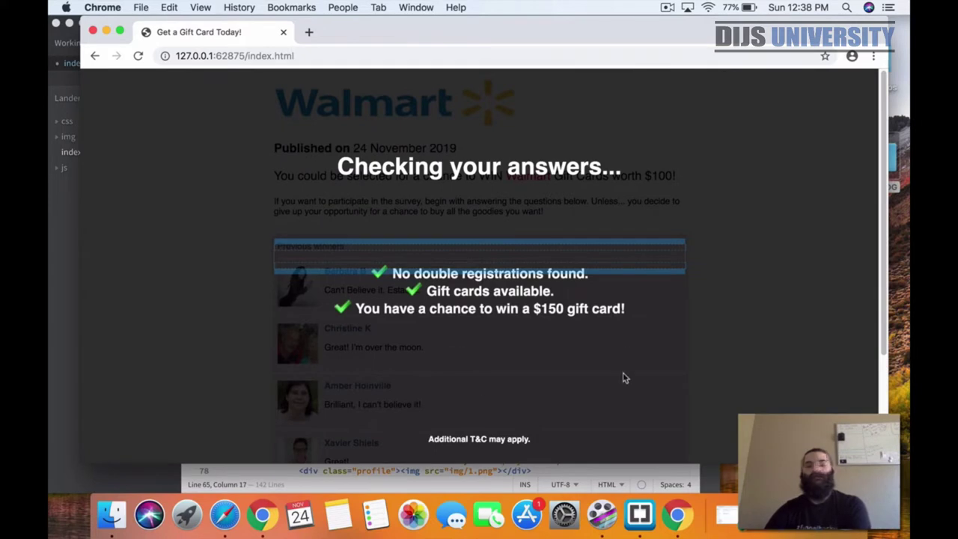
- Close the survey preview and go to the redirect link at the end of index.html
click(94, 55)
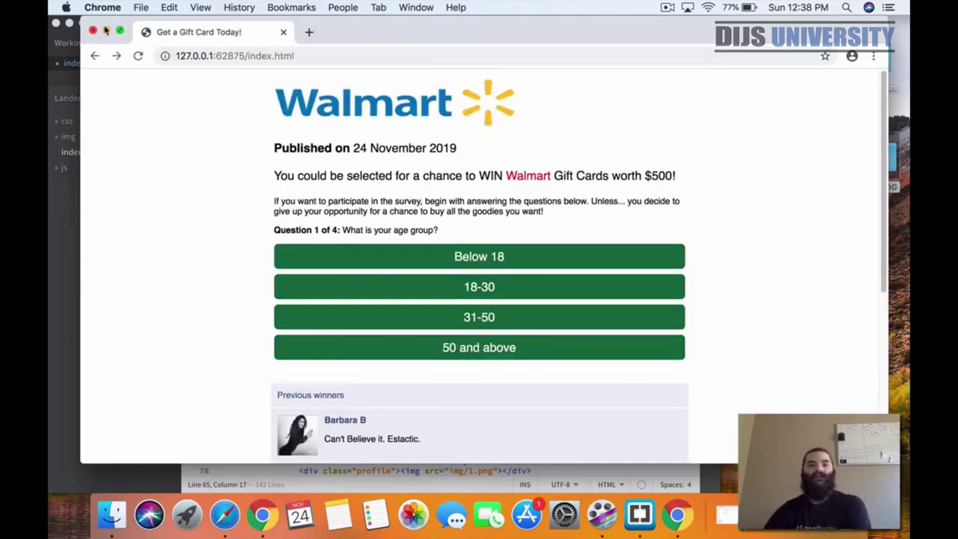
click(107, 32)
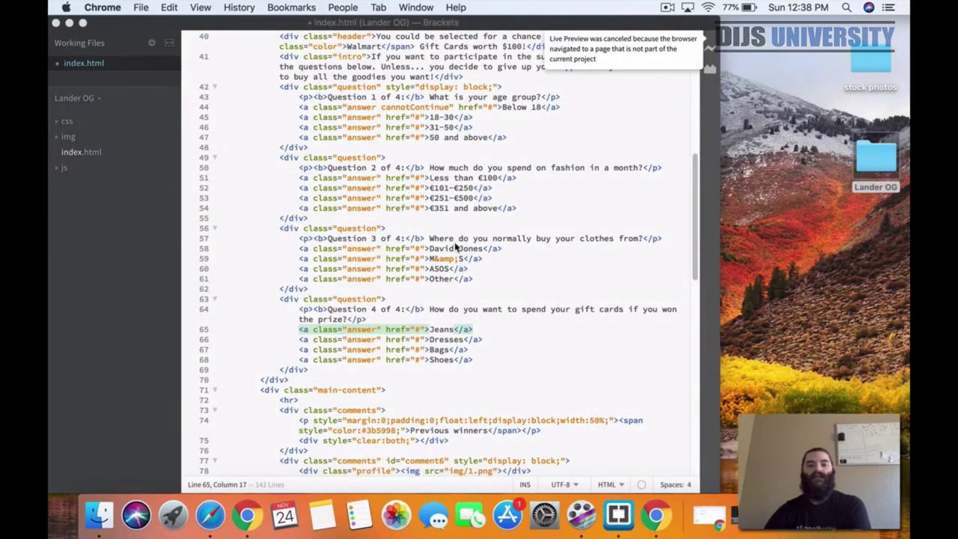
scroll(495, 283, down, 15)
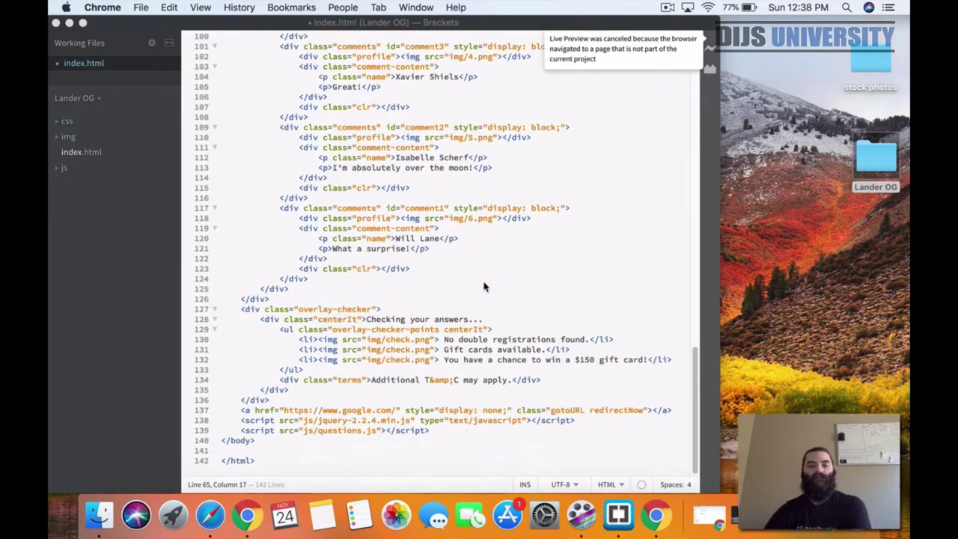
- Replace the google.com redirect address in index.html with the affiliate link copied from CPAGrip's Get $100 Walmart Gift Card Now! offer in Safari
click(289, 414)
drag(285, 410, 397, 410)
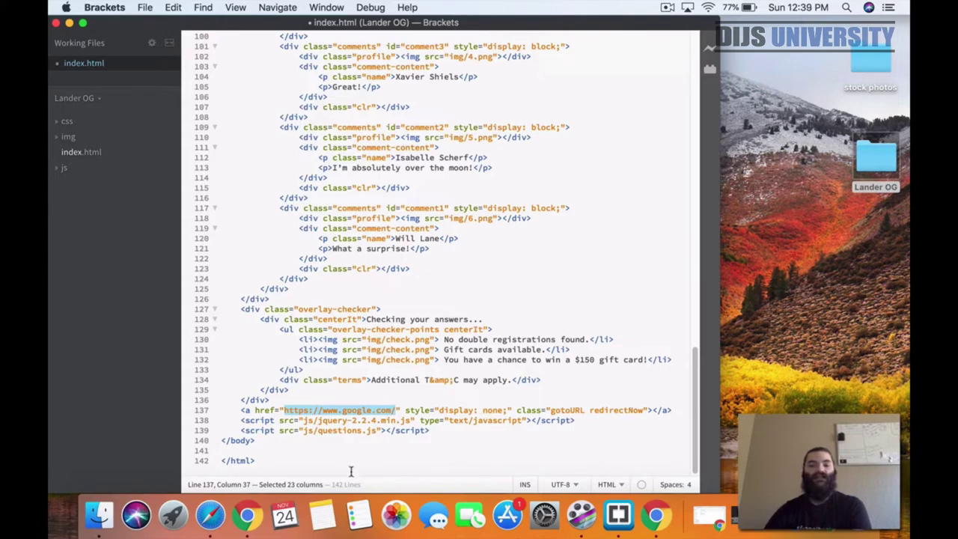
click(211, 515)
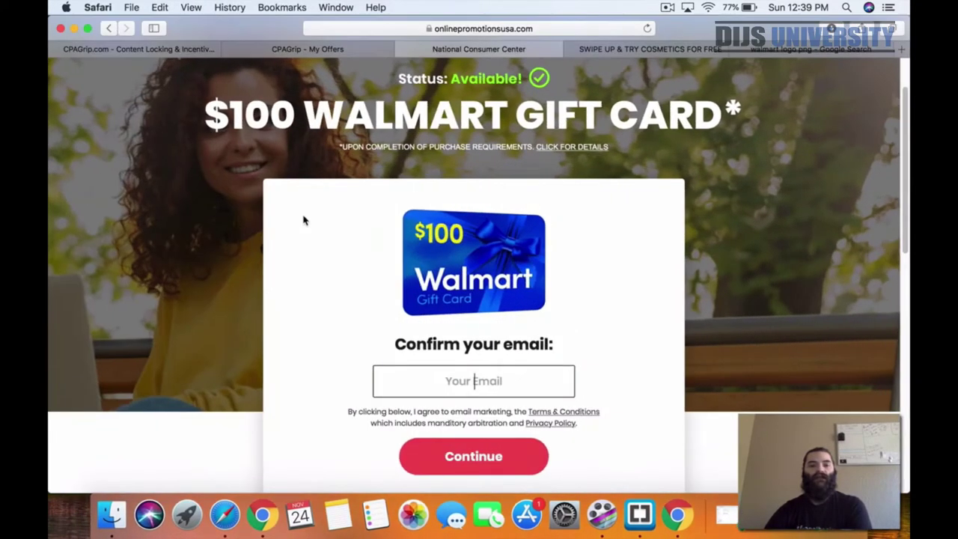
click(301, 50)
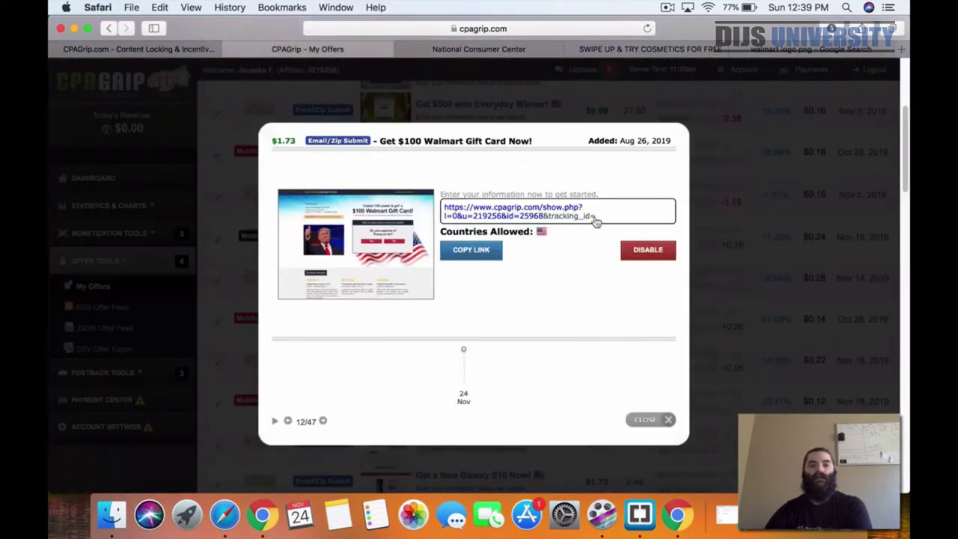
click(473, 251)
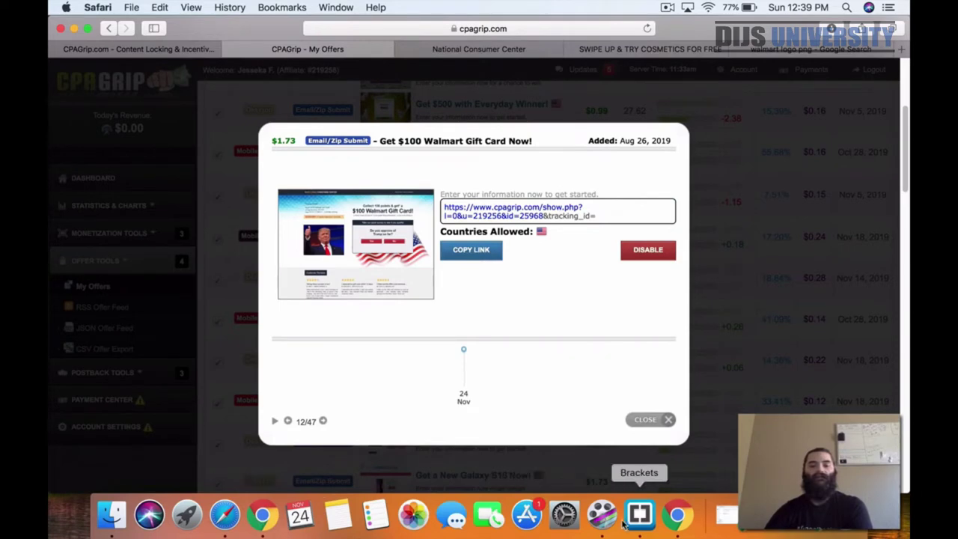
click(623, 524)
text(https://www.cpagrip.com/show.php?l=0&u=219256&id=25968)
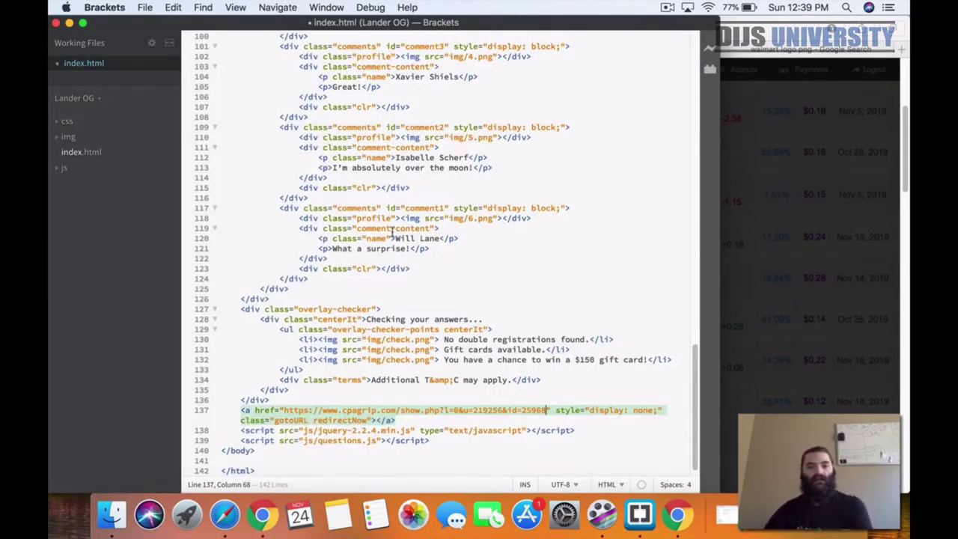
- Save index.html and look through its code from end to beginning
scroll(390, 232, down, 1)
scroll(188, 65, up, 10)
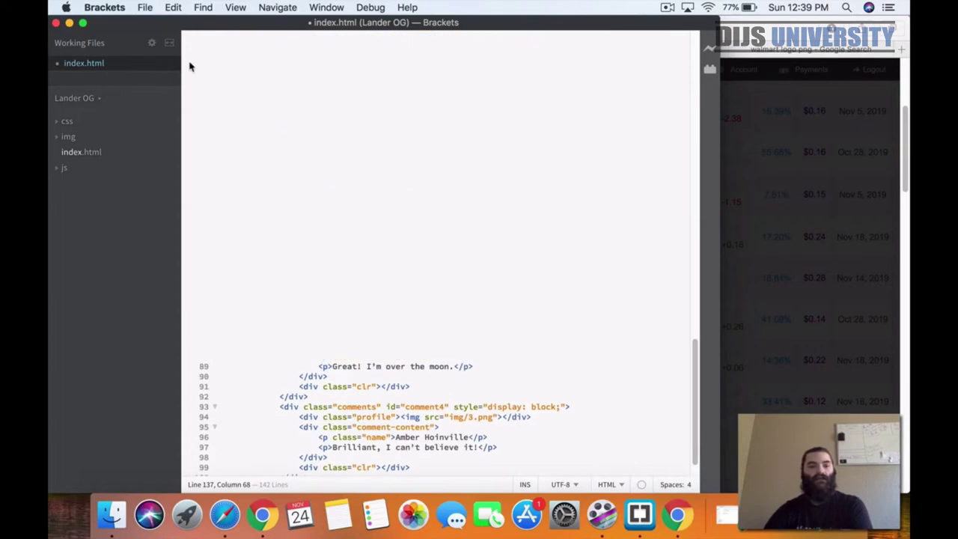
click(145, 8)
click(145, 123)
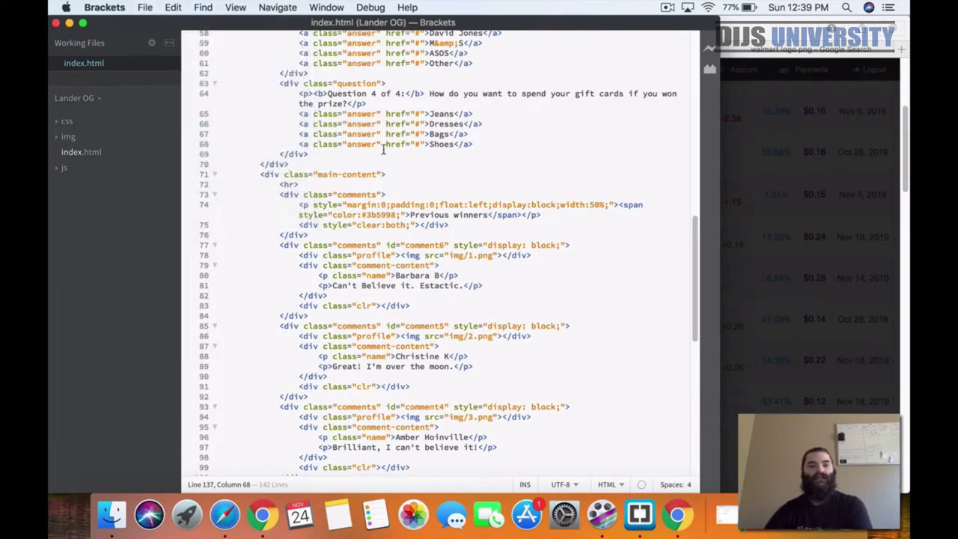
scroll(383, 150, down, 15)
scroll(388, 181, up, 20)
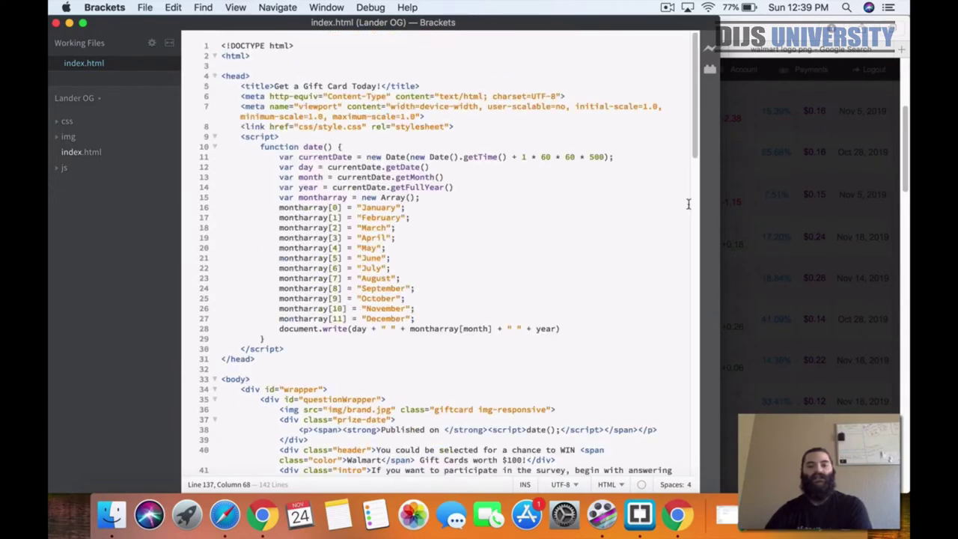
- Relaunch the live preview in Chrome and answer the survey with 18-30, €101-€250, M&S and Dresses to test the redirect
click(677, 515)
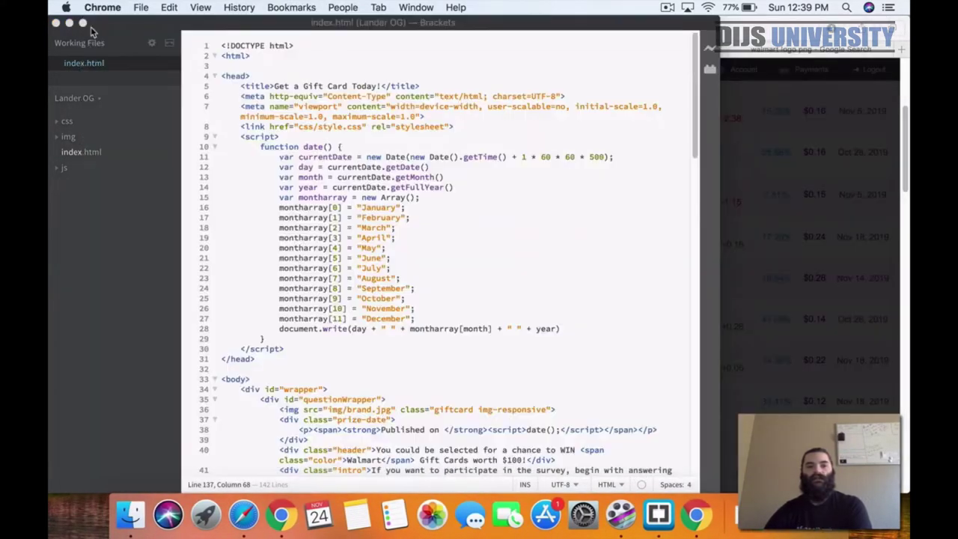
click(93, 32)
click(707, 50)
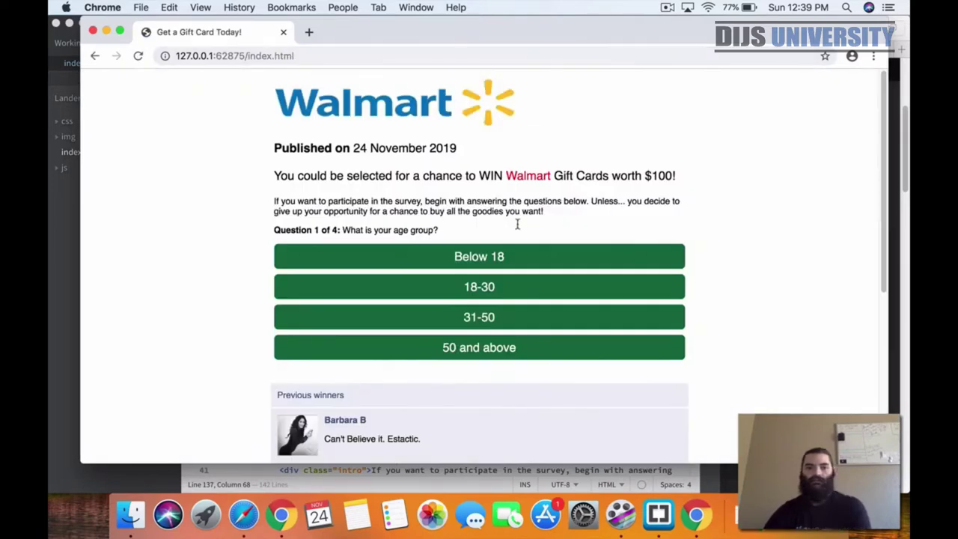
click(476, 288)
click(475, 294)
click(475, 297)
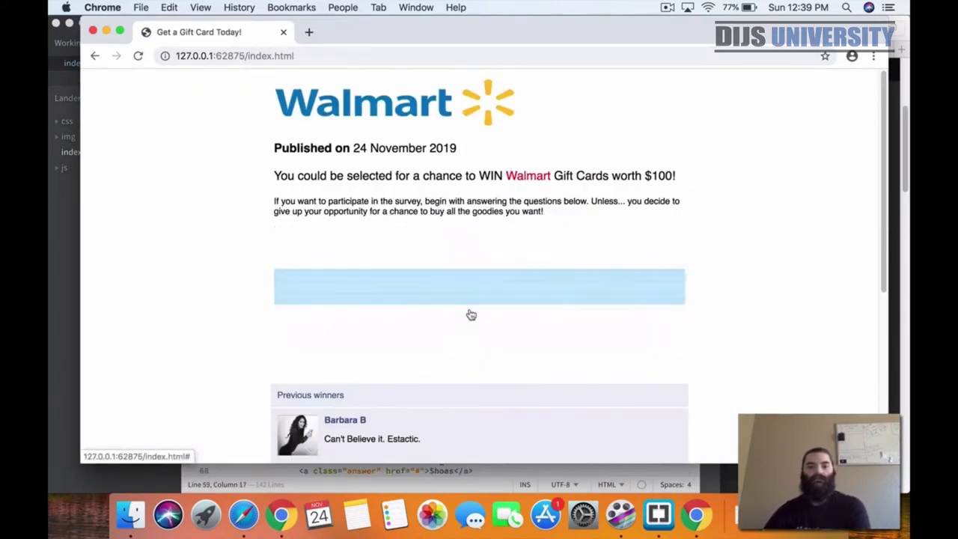
click(472, 291)
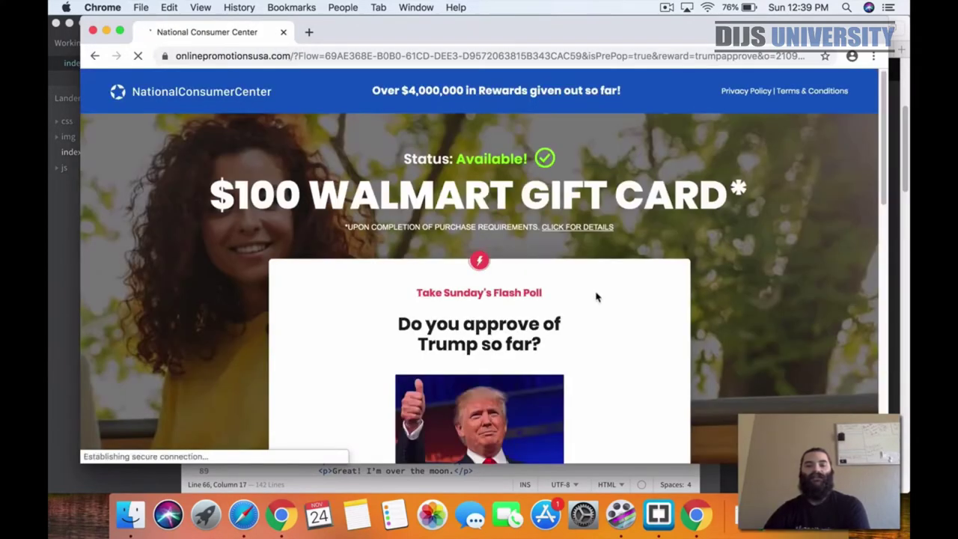
- Examine the $100 Walmart gift card page the survey redirects to, answer Yes to its poll, and close the browser window
scroll(759, 306, down, 3)
scroll(759, 299, up, 2)
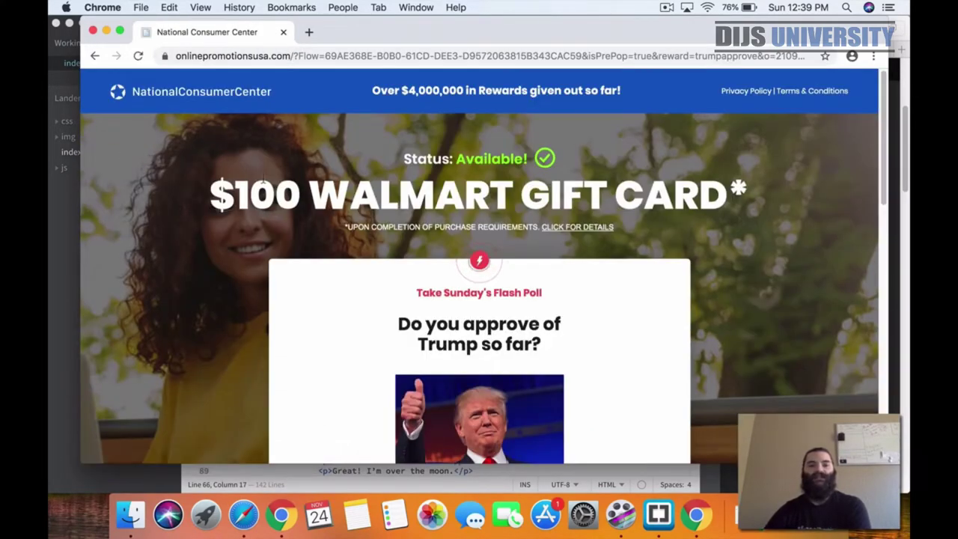
drag(212, 197, 726, 196)
scroll(756, 257, down, 10)
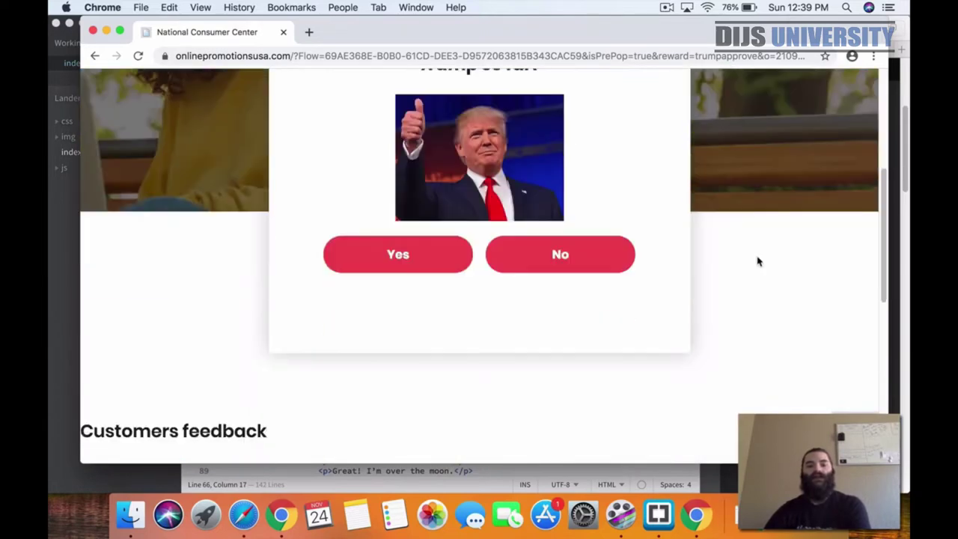
scroll(758, 263, up, 10)
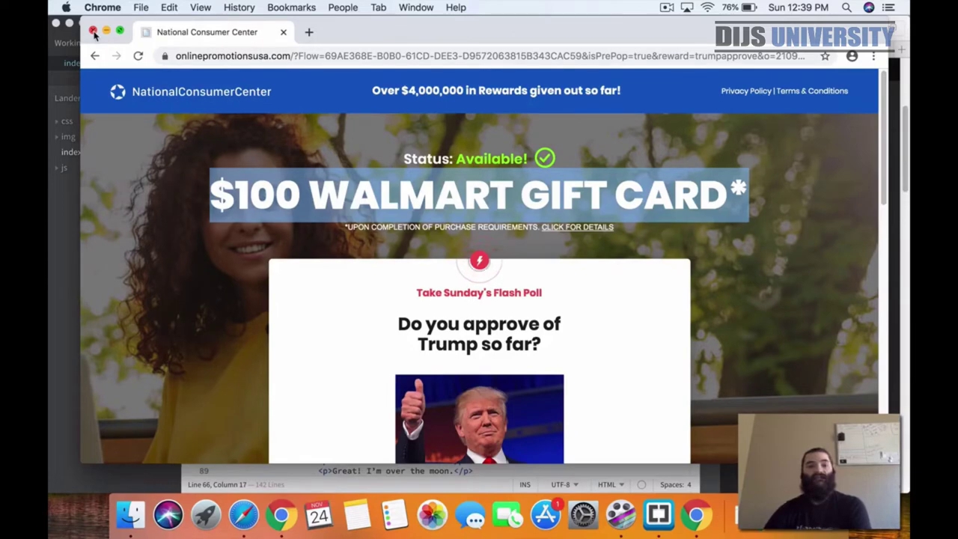
scroll(338, 259, down, 15)
scroll(451, 231, up, 10)
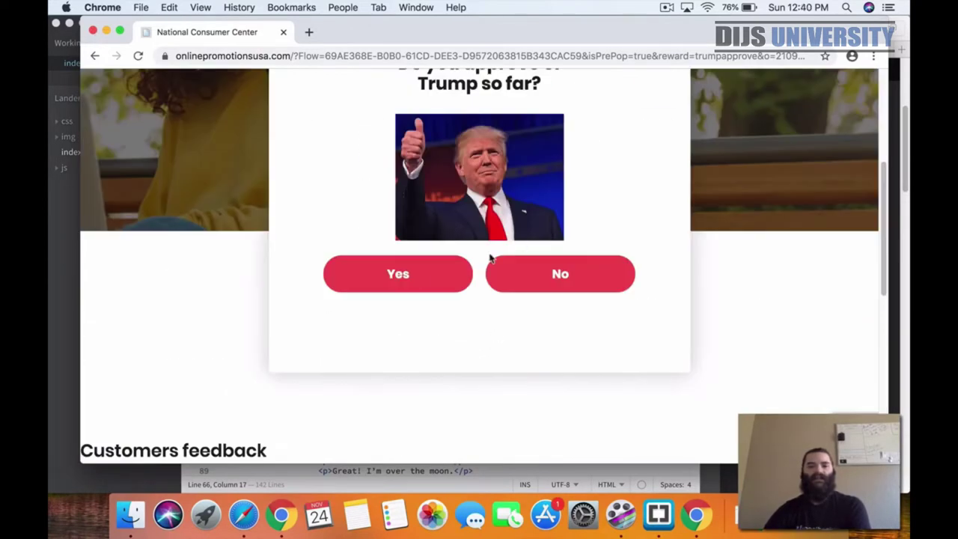
click(390, 275)
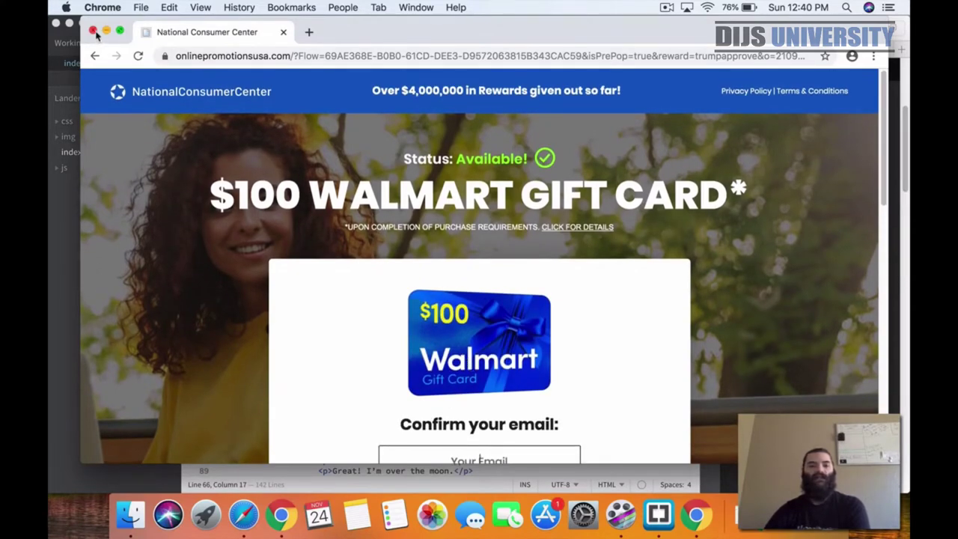
click(94, 33)
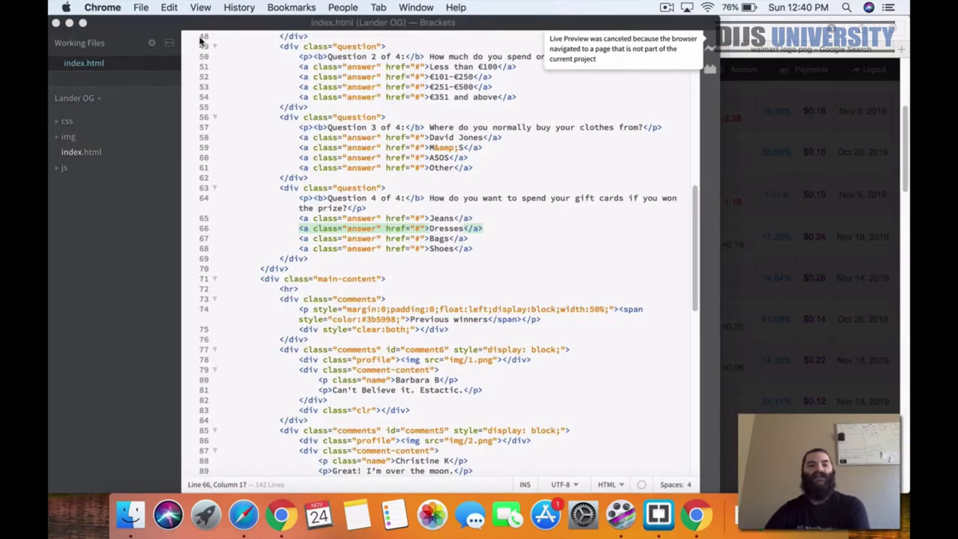
- Switch to Safari, close the CPAGrip offer details and bring up the Walmart story design in Canva
click(244, 515)
click(253, 114)
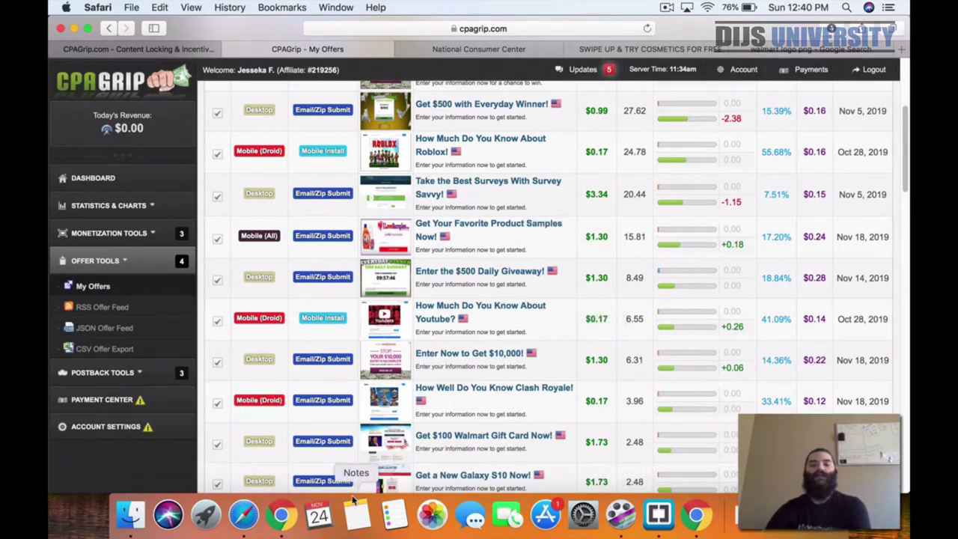
click(633, 49)
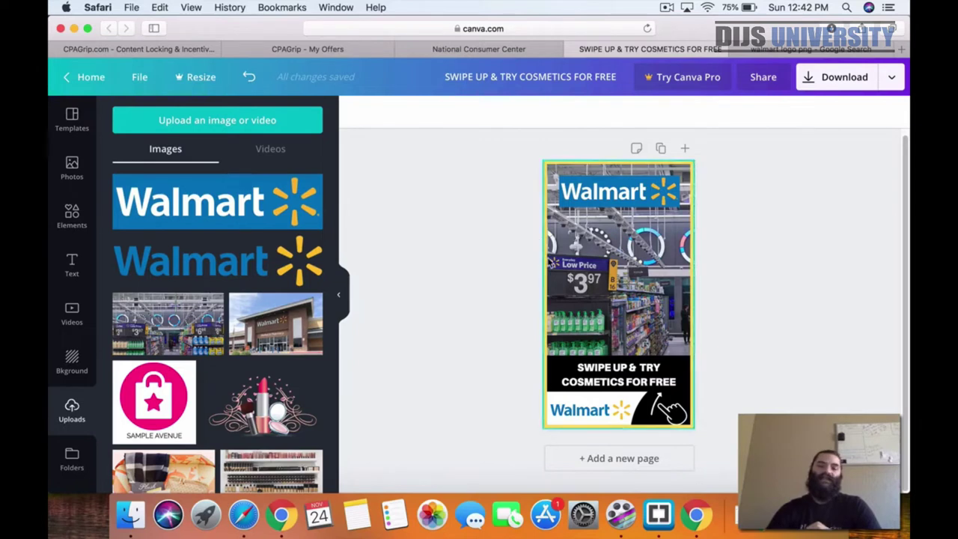
- Try pink, purple and yellow on the story design's border frame and settle on lime green
click(599, 224)
click(359, 113)
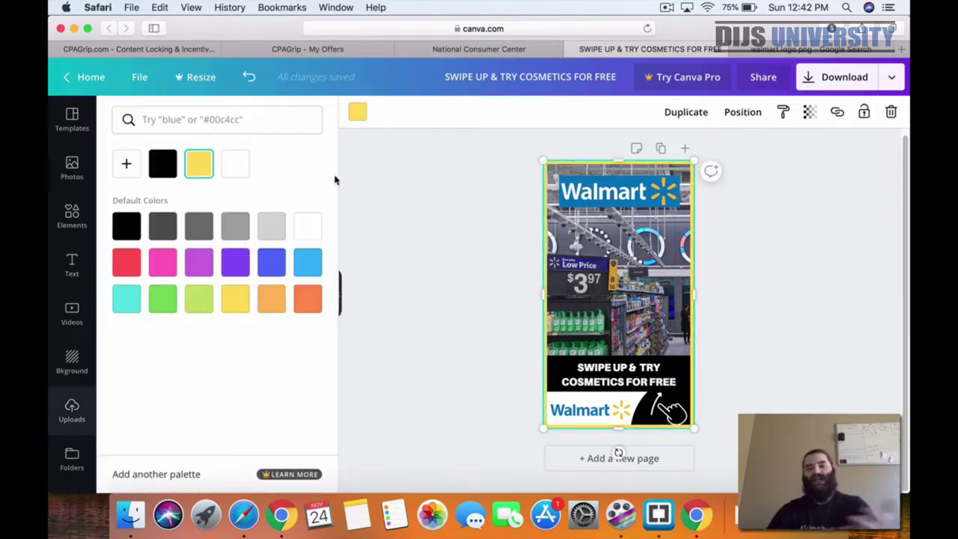
click(162, 262)
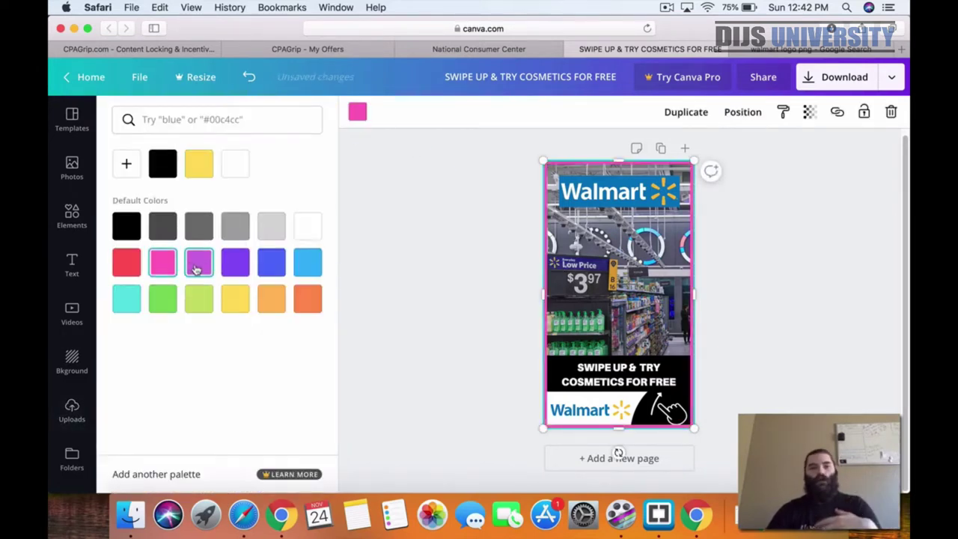
click(197, 266)
click(198, 299)
click(235, 300)
click(196, 300)
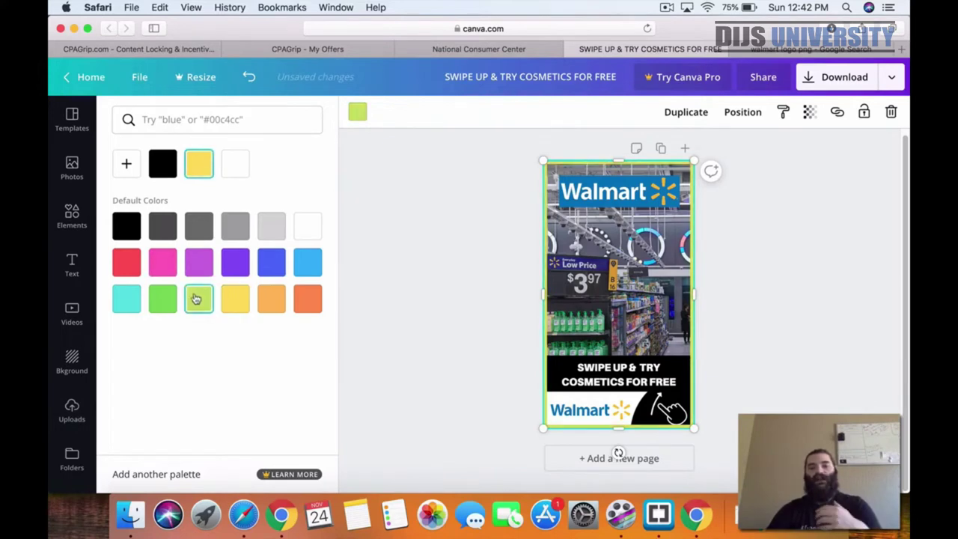
click(401, 200)
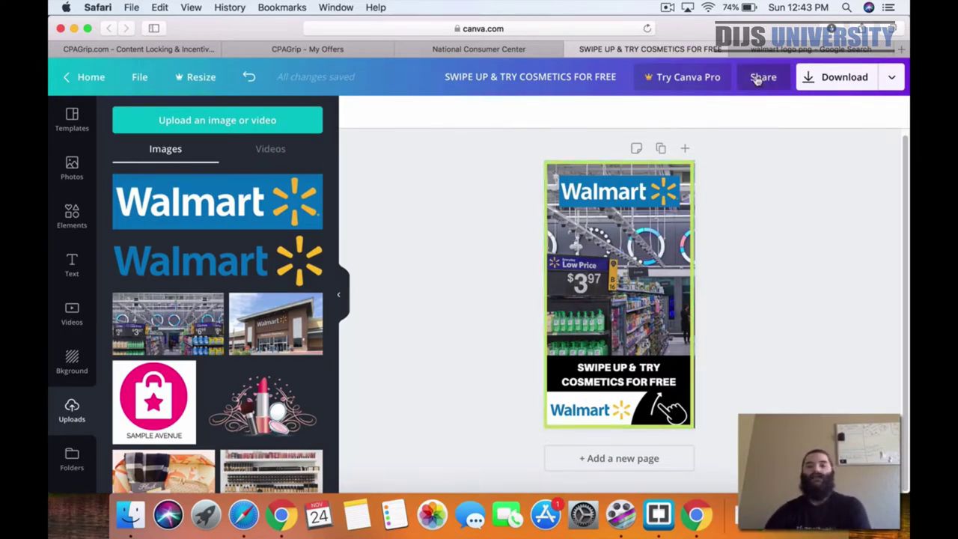
- Look over the Google image results for walmart logo png and return to the Canva design
click(755, 49)
scroll(479, 247, down, 5)
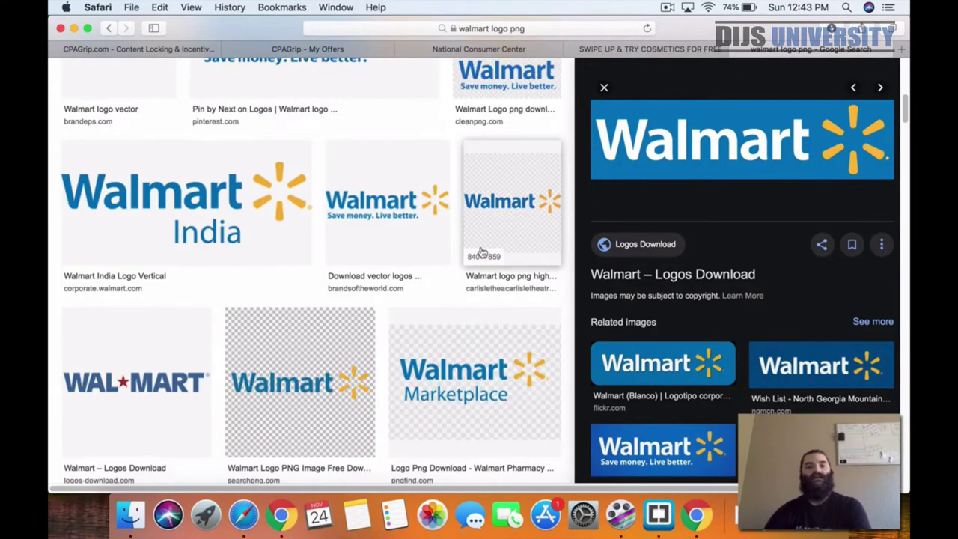
scroll(479, 247, up, 7)
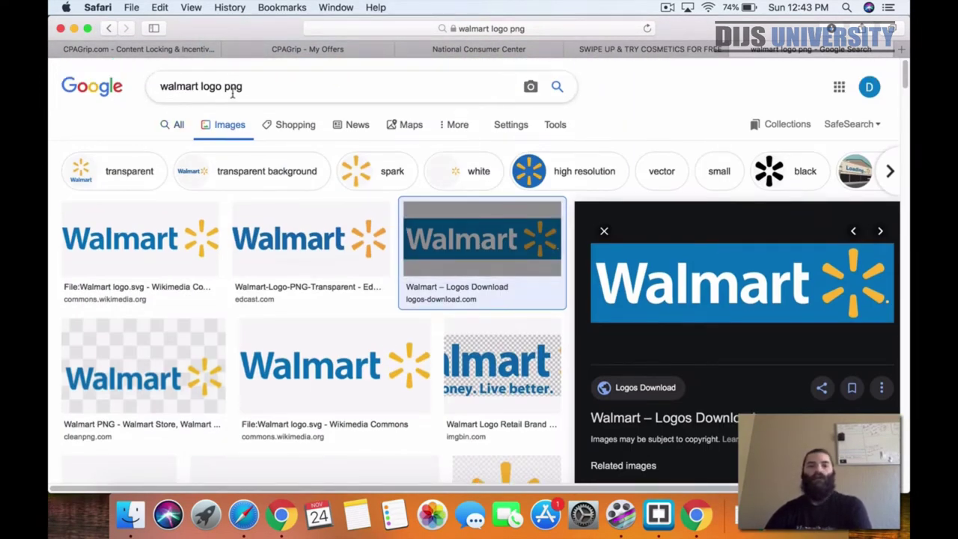
scroll(364, 300, down, 3)
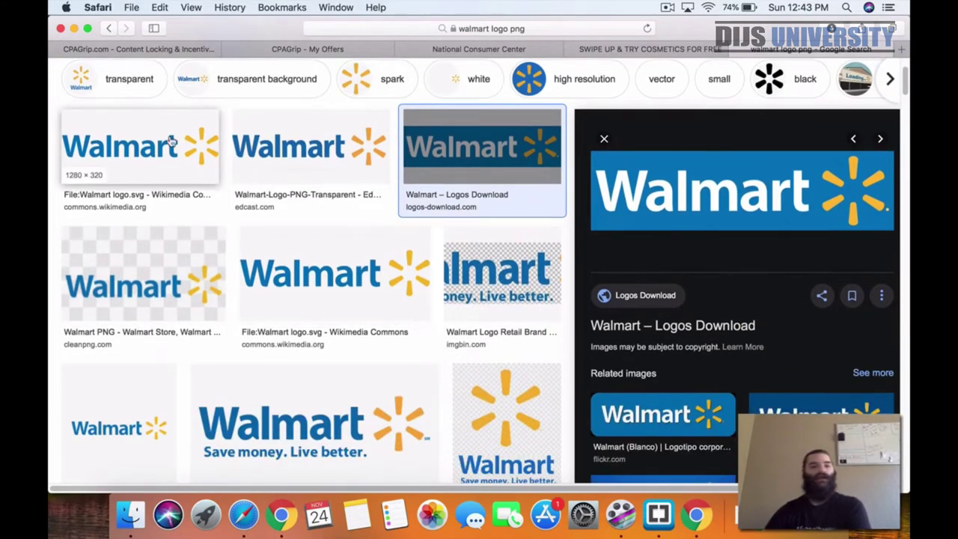
click(637, 49)
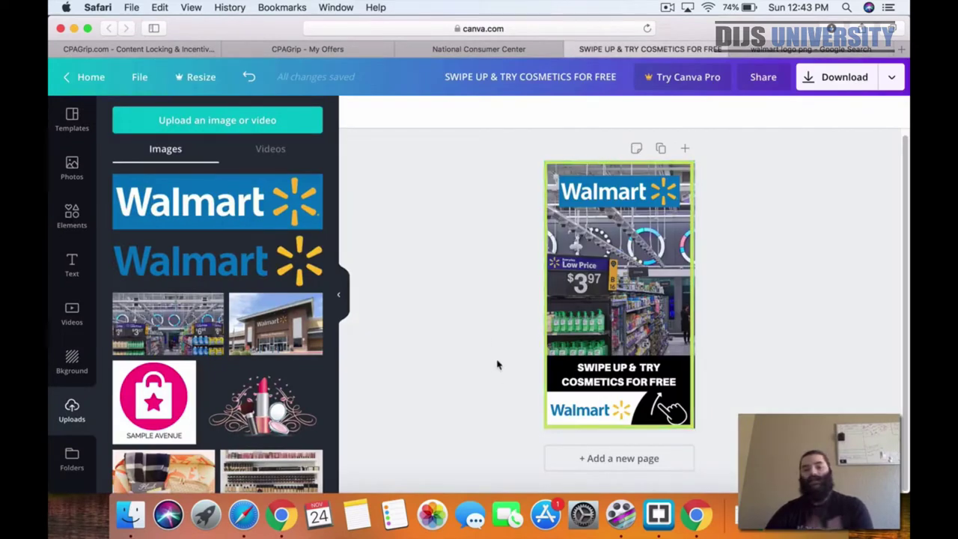
- Move the lime green frame aside and change the story's caption to "SWIPE UP & GET A $100 WALMART GIFTCARD"
click(637, 374)
drag(627, 353, 674, 344)
click(636, 375)
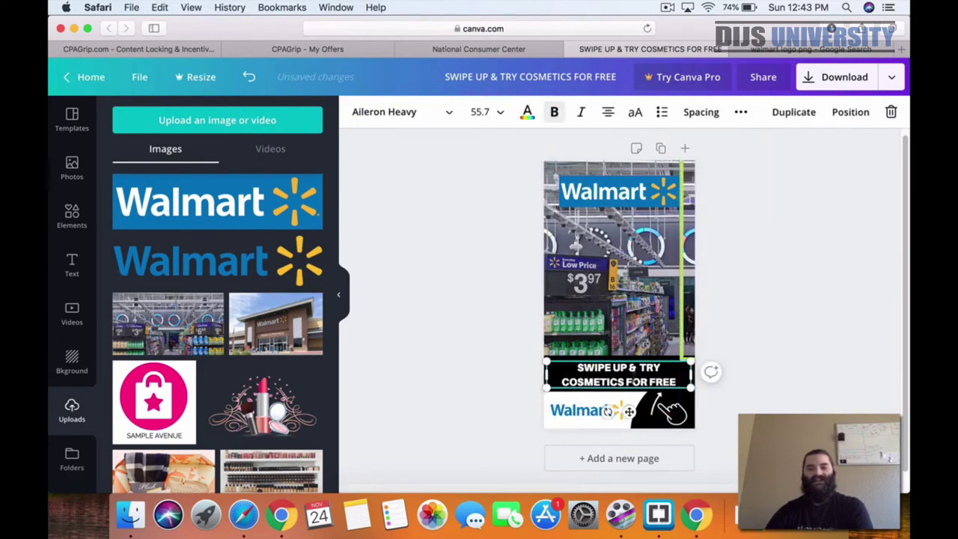
key(super+a)
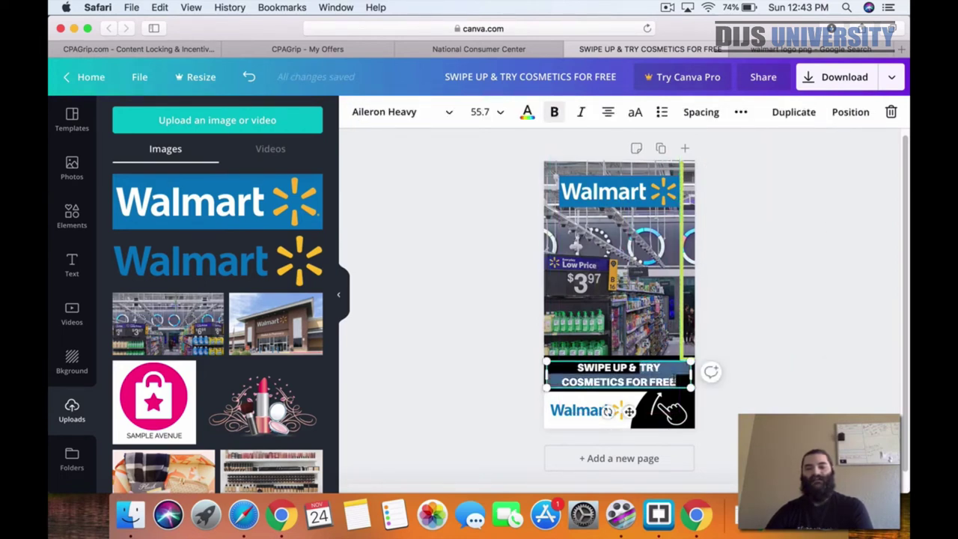
text(Get)
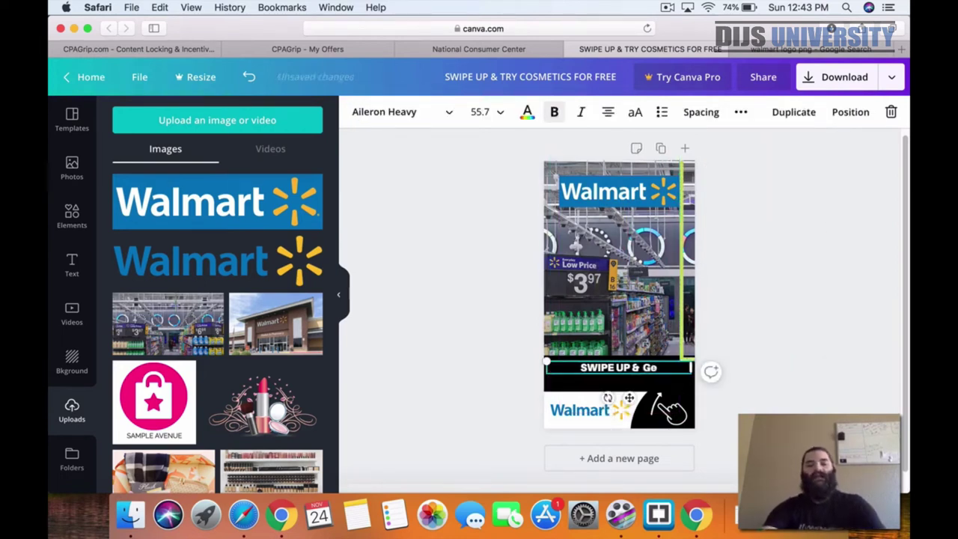
key(BackSpace)
key(BackSpace)
text(ET)
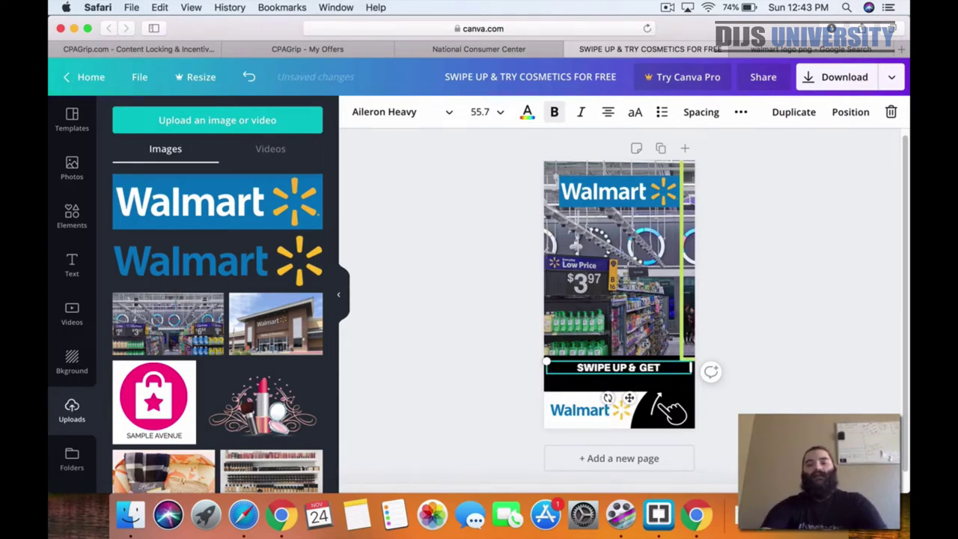
text( A $1)
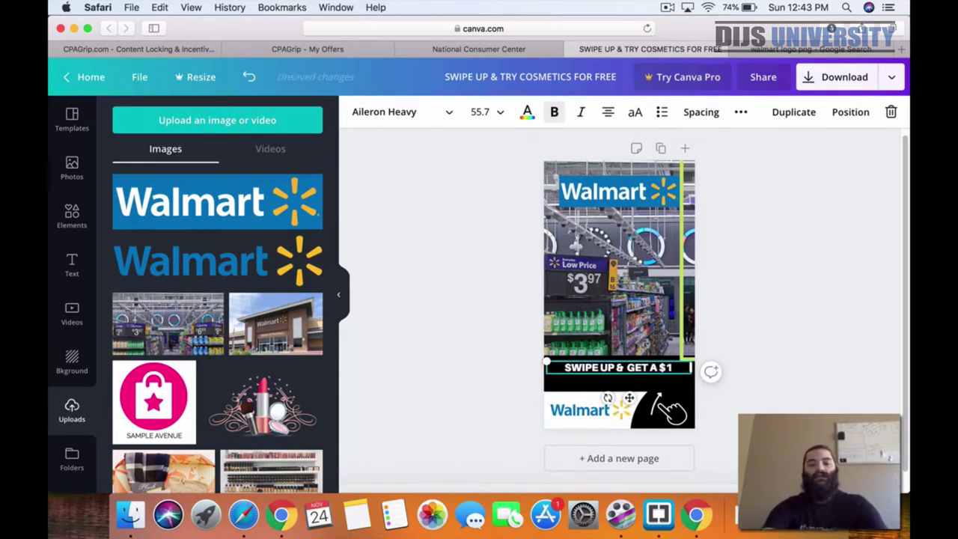
text(5)
key(BackSpace)
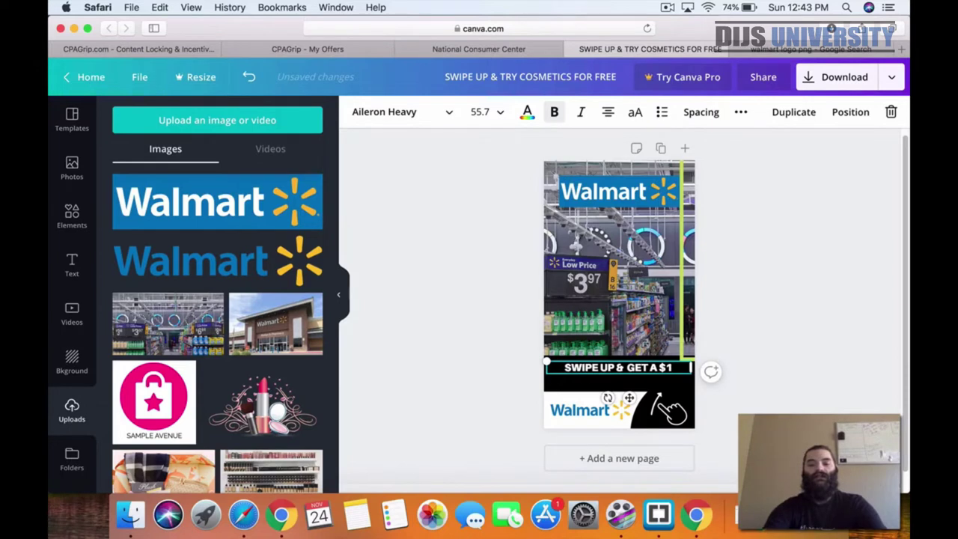
text(00WALMART)
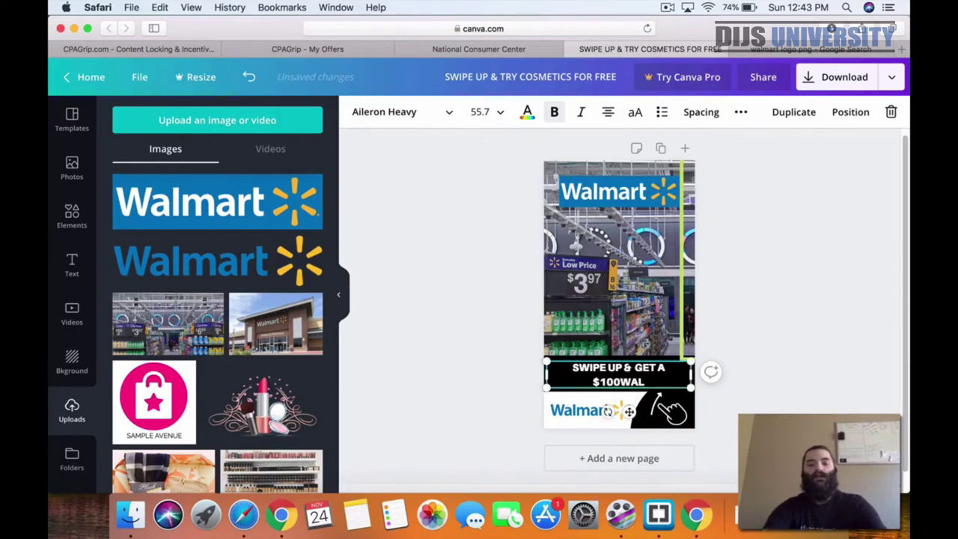
key(BackSpace)
key(BackSpace)
key(BackSpace)
key(BackSpace)
key(BackSpace)
key(BackSpace)
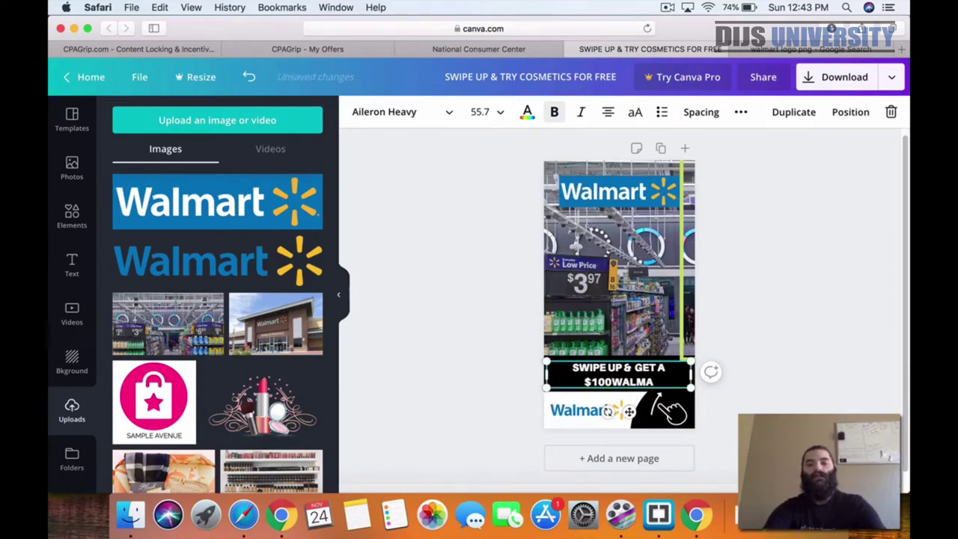
key(BackSpace)
text(WALMA)
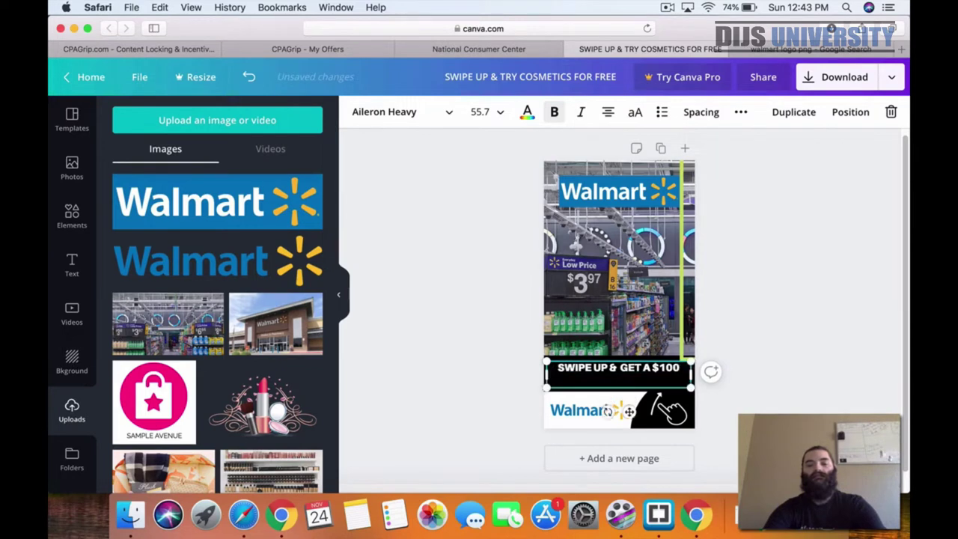
text(RT GIFTCARD)
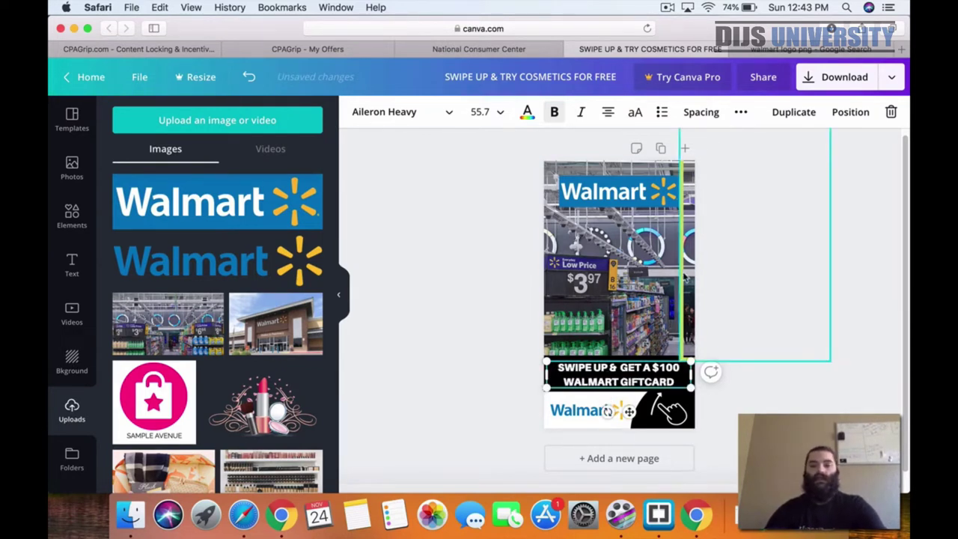
- Move the lime green frame back around the story design and download the design as a PNG
drag(681, 275, 549, 334)
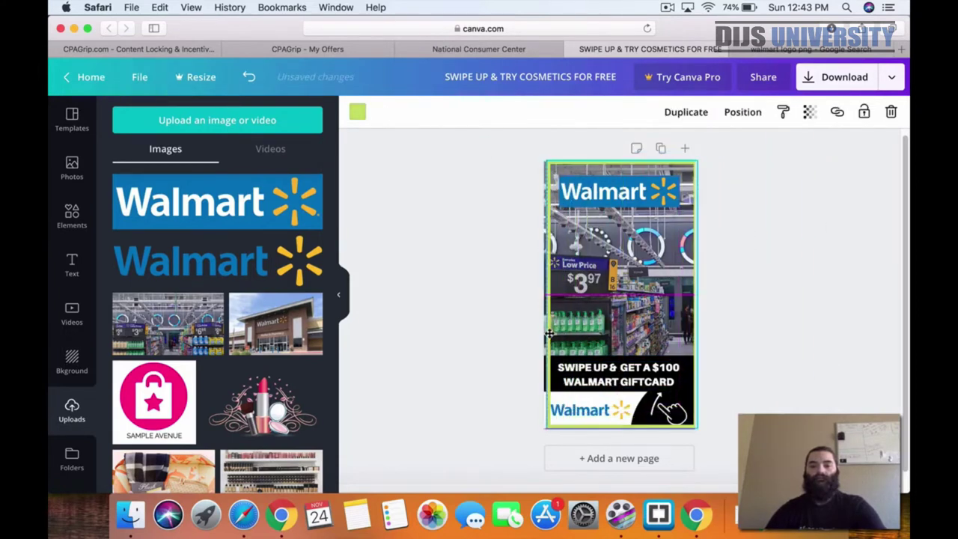
click(831, 277)
click(837, 78)
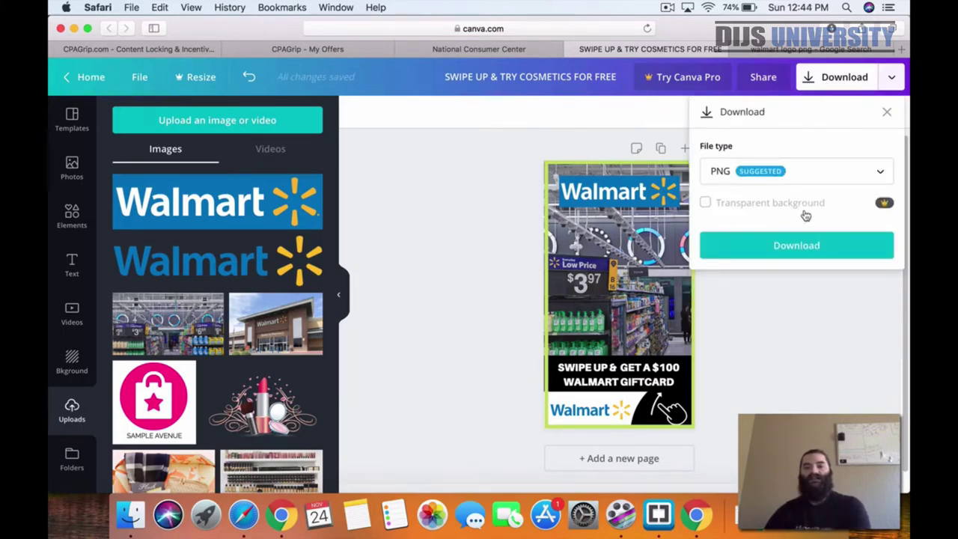
click(759, 254)
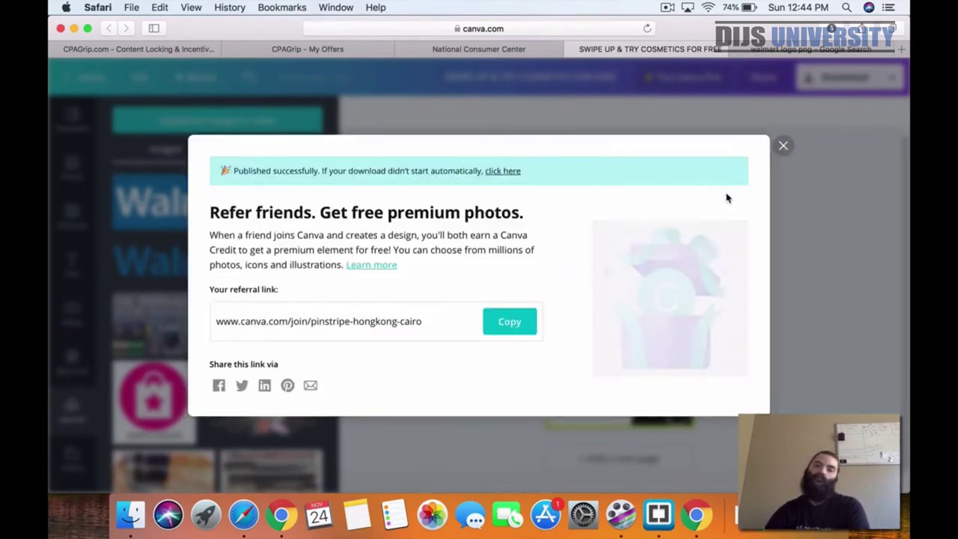
click(784, 149)
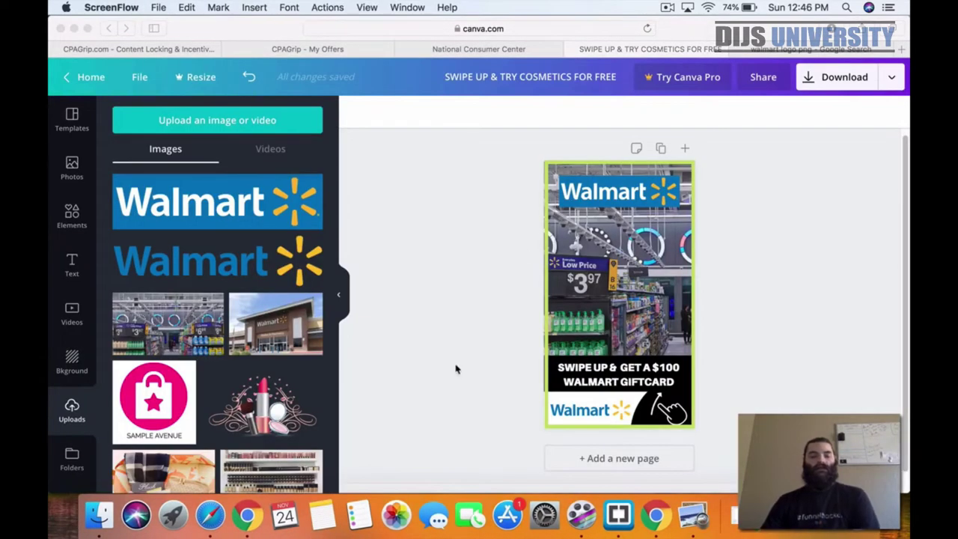
- Switch to Facebook Ads Manager in Chrome and start creating a new campaign
click(247, 515)
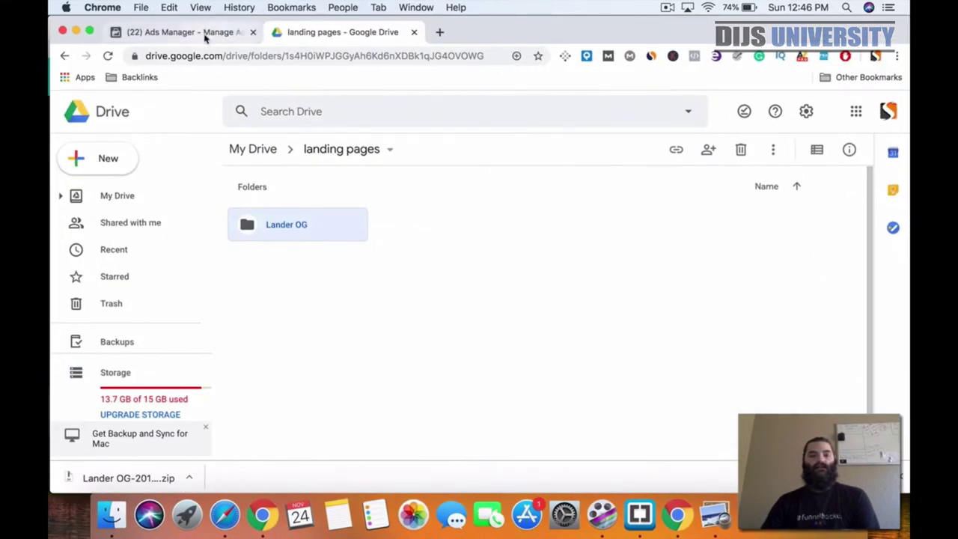
click(207, 32)
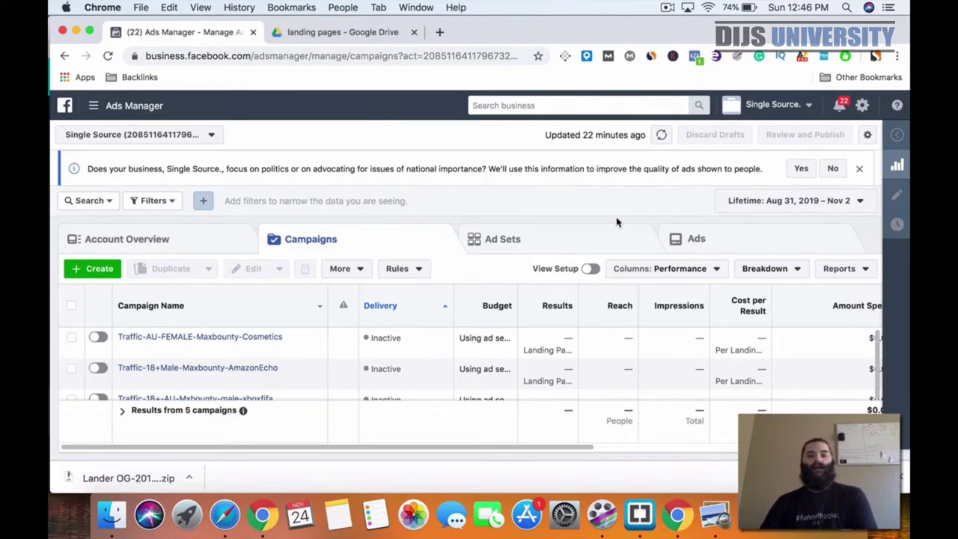
scroll(472, 349, down, 2)
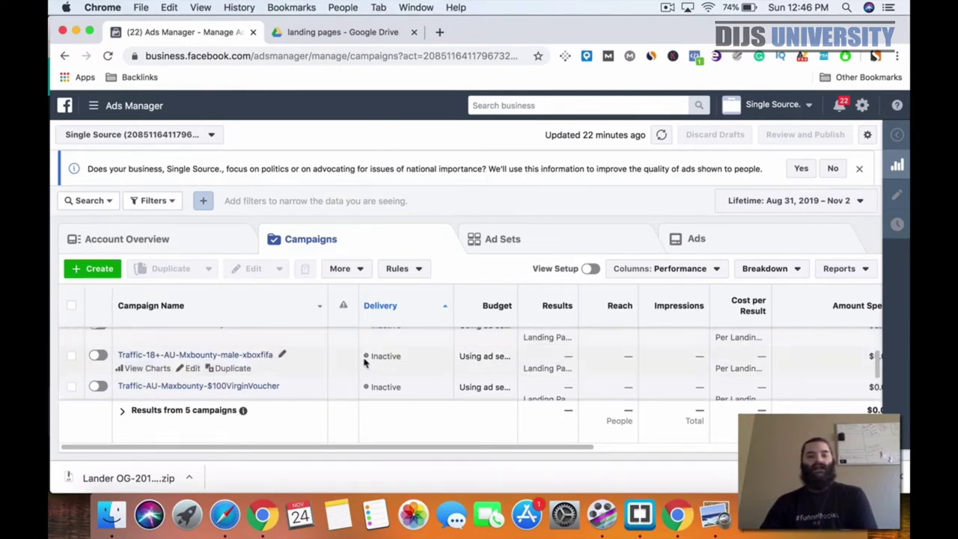
scroll(364, 362, up, 2)
click(100, 271)
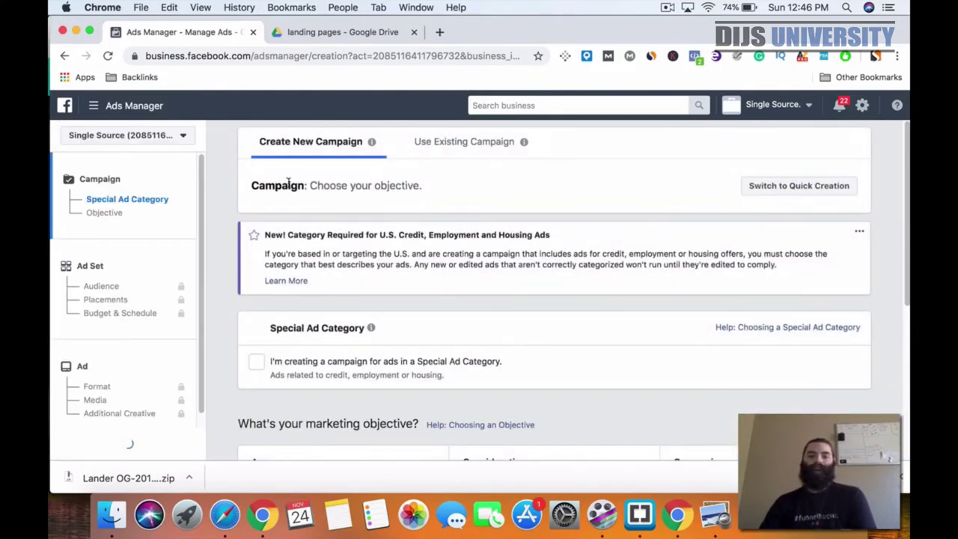
- Choose Traffic as the new campaign's marketing objective, leaving the Special Ad Category unset
scroll(617, 226, down, 1)
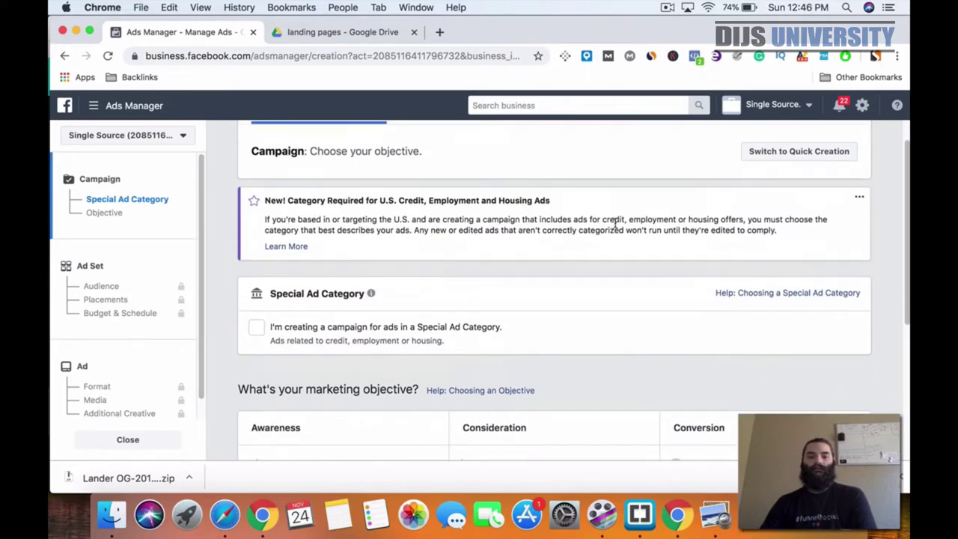
scroll(615, 225, down, 1)
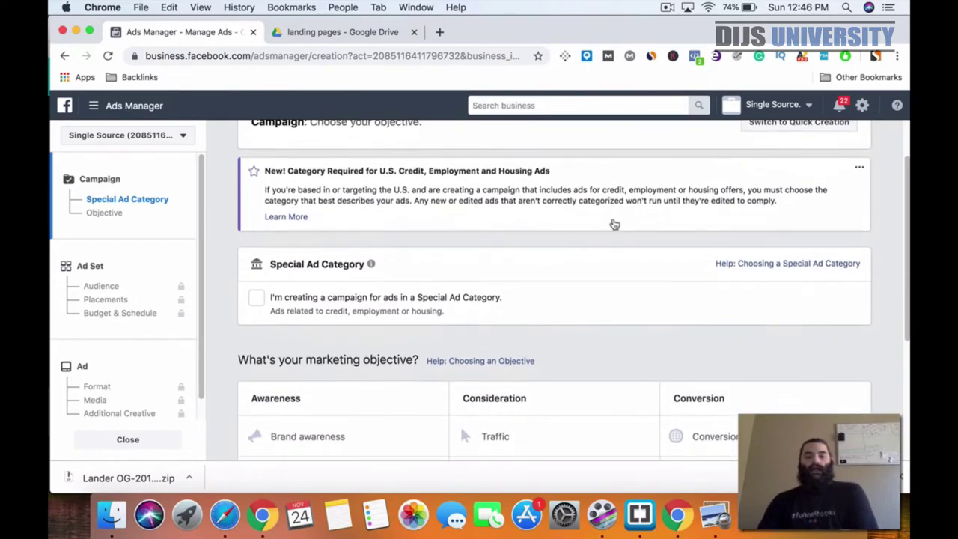
scroll(592, 247, down, 5)
click(488, 275)
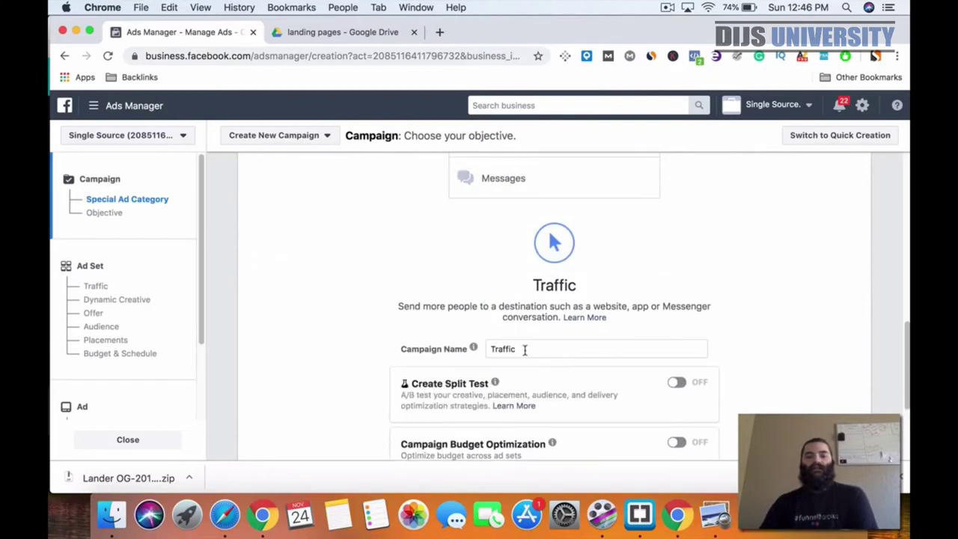
- Name the campaign "Traffic-CPAGRIP-WALMART $100GIFTCARD" and continue to the ad set settings
click(525, 349)
text(-C)
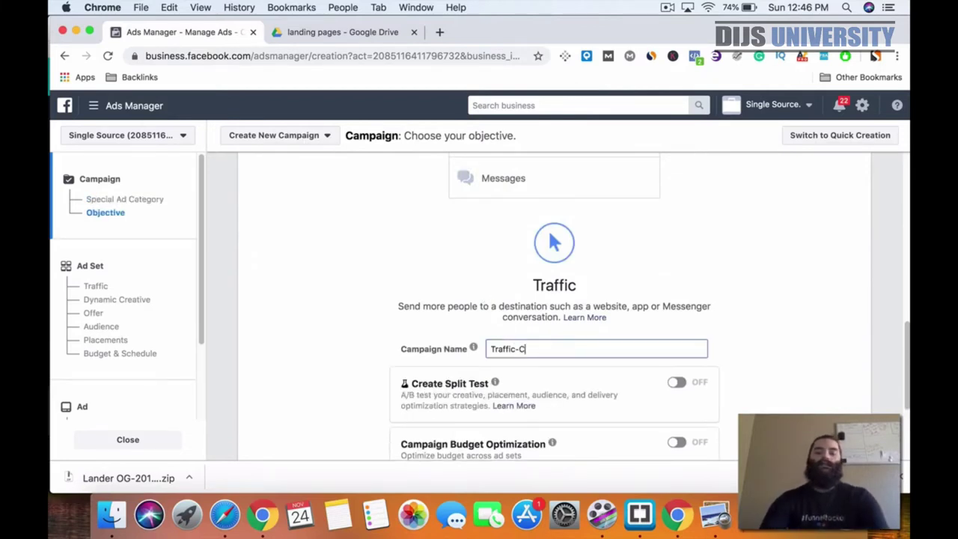
text(PAGRIP)
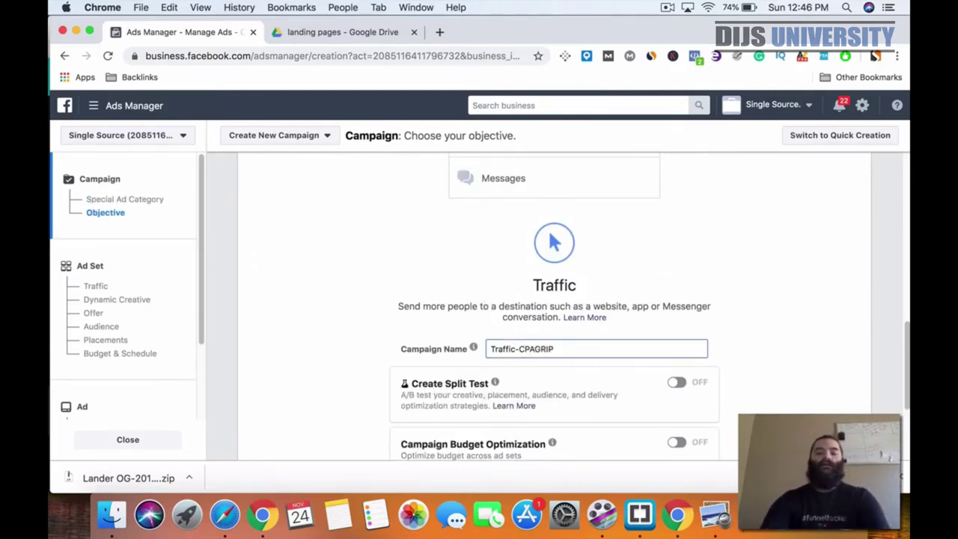
text(-)
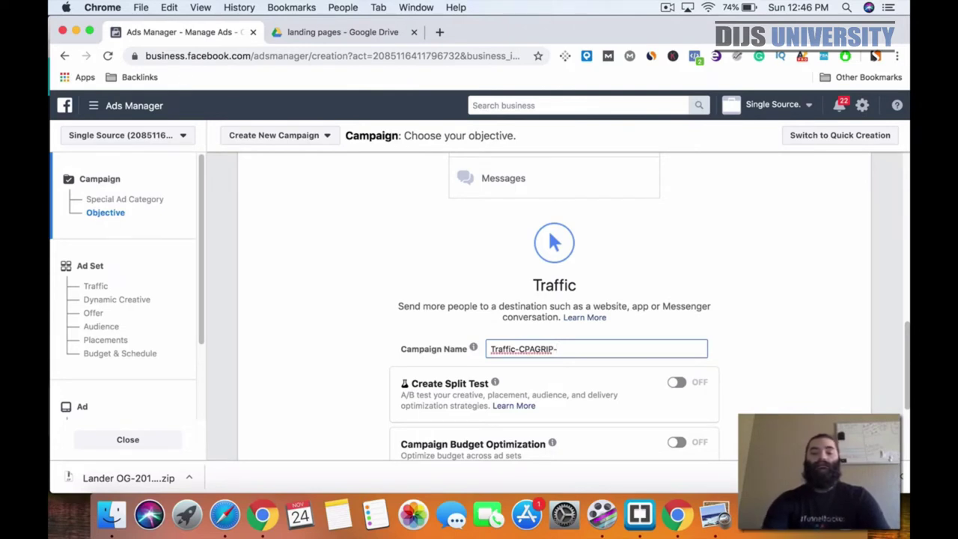
key(BackSpace)
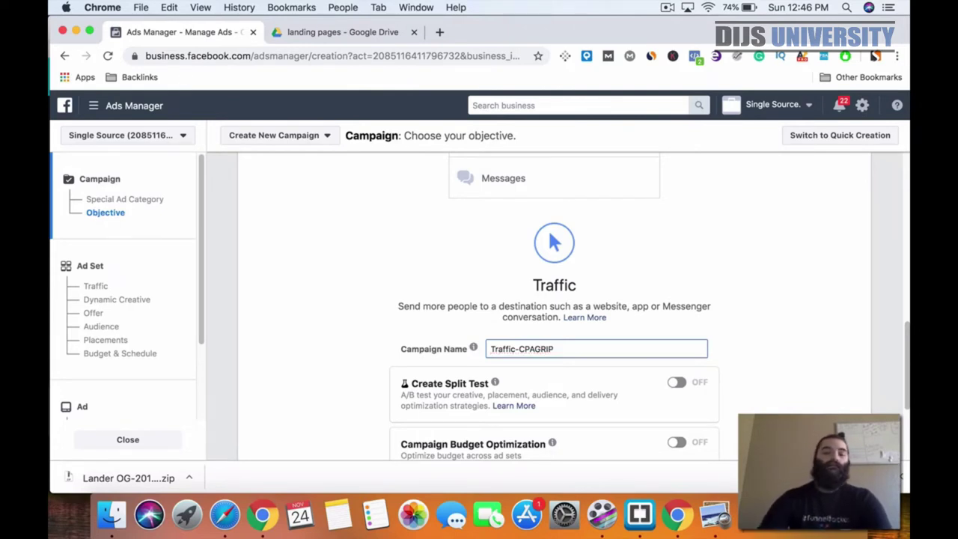
text(-)
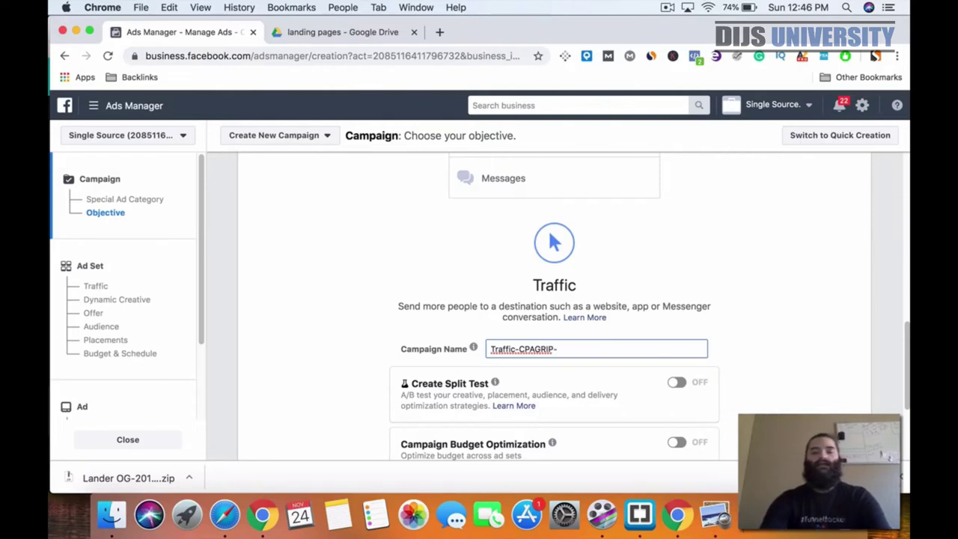
text(WALMAR)
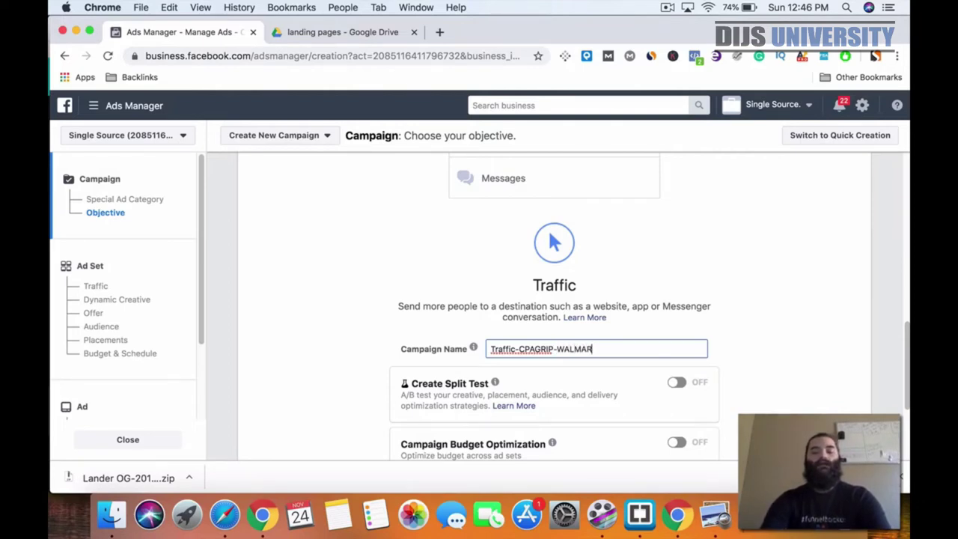
text(T $100G)
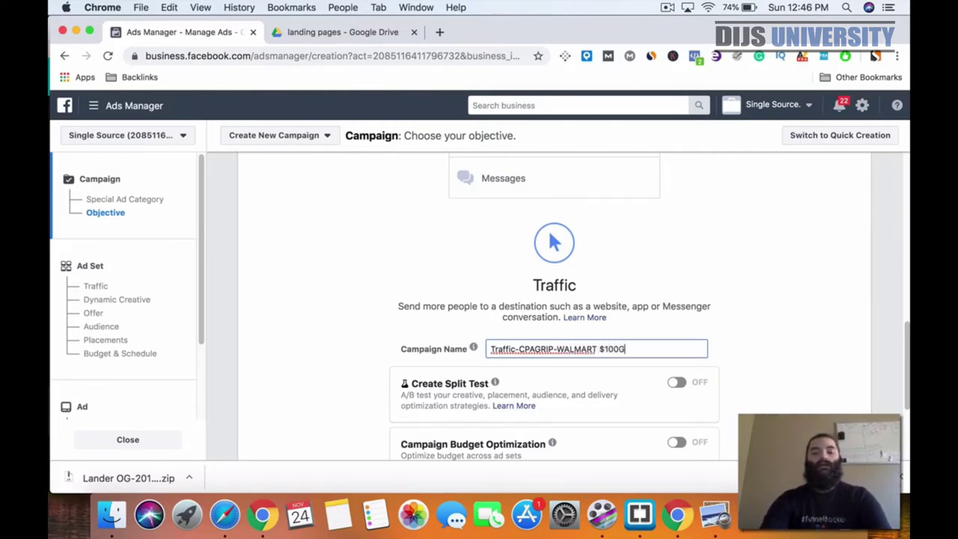
text(IFTCARD)
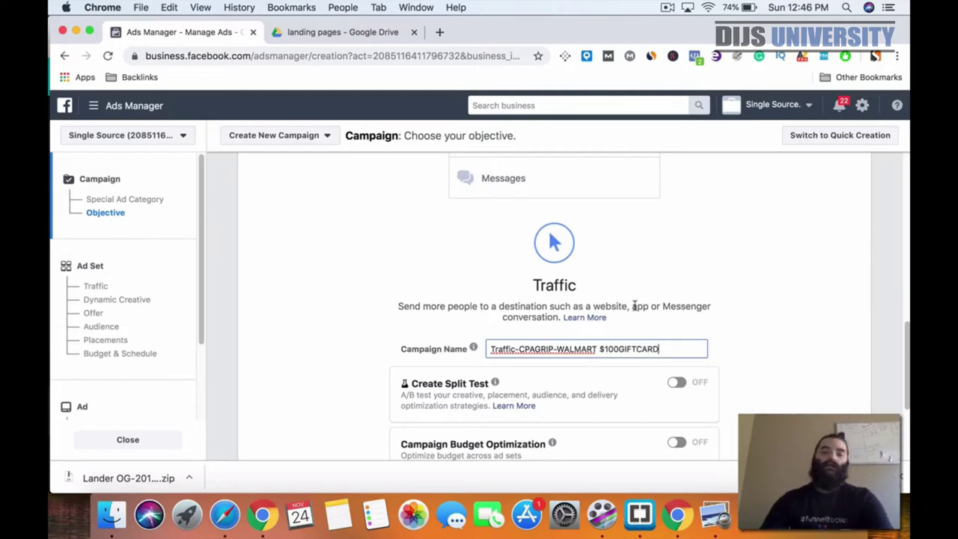
scroll(771, 295, down, 4)
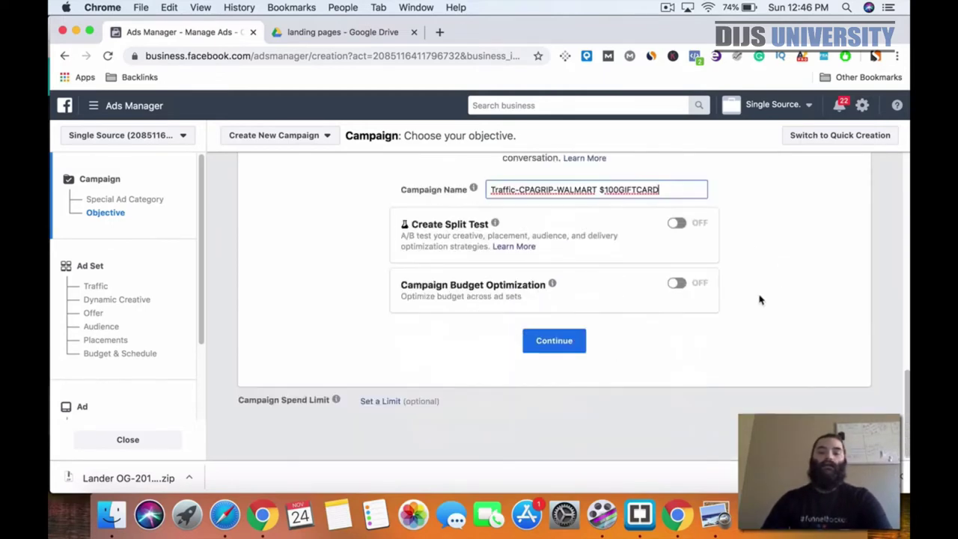
click(554, 341)
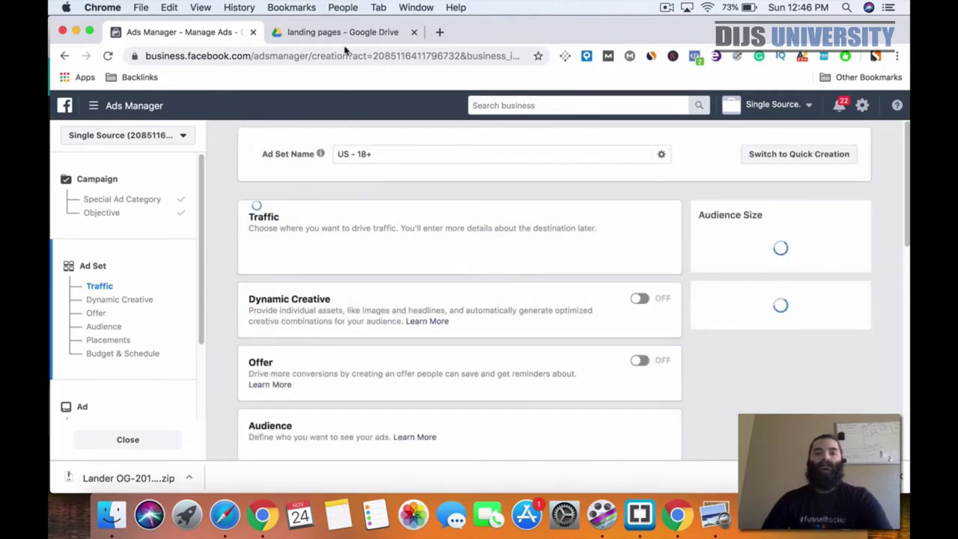
- Extend the ad set name to "US - 18+ FEMALE-WALMARTGIFTCARD-WALMART"
click(388, 153)
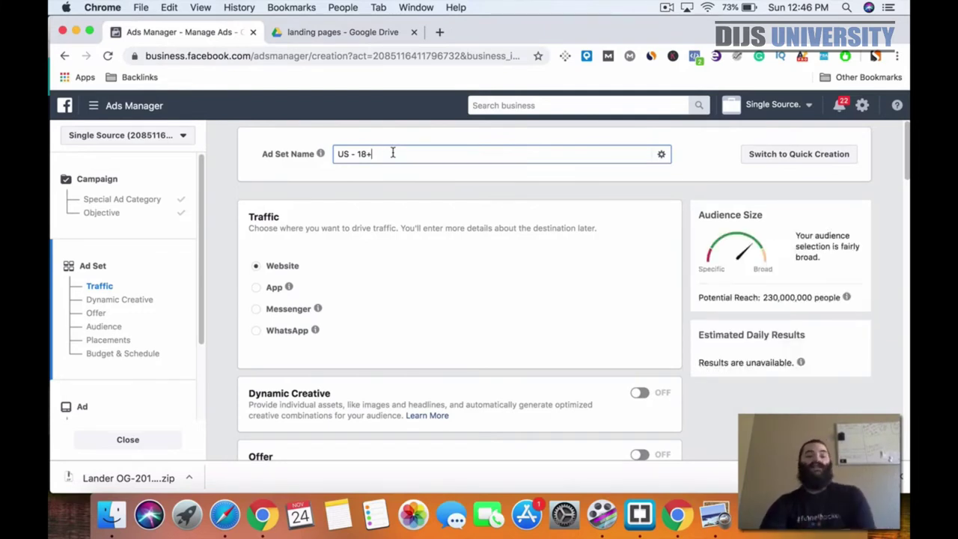
text(FE)
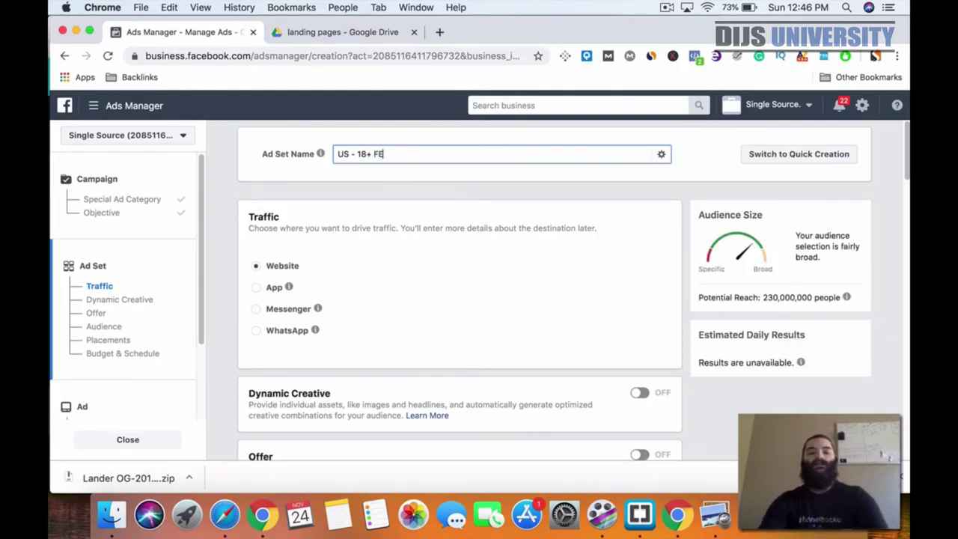
text(MALE-)
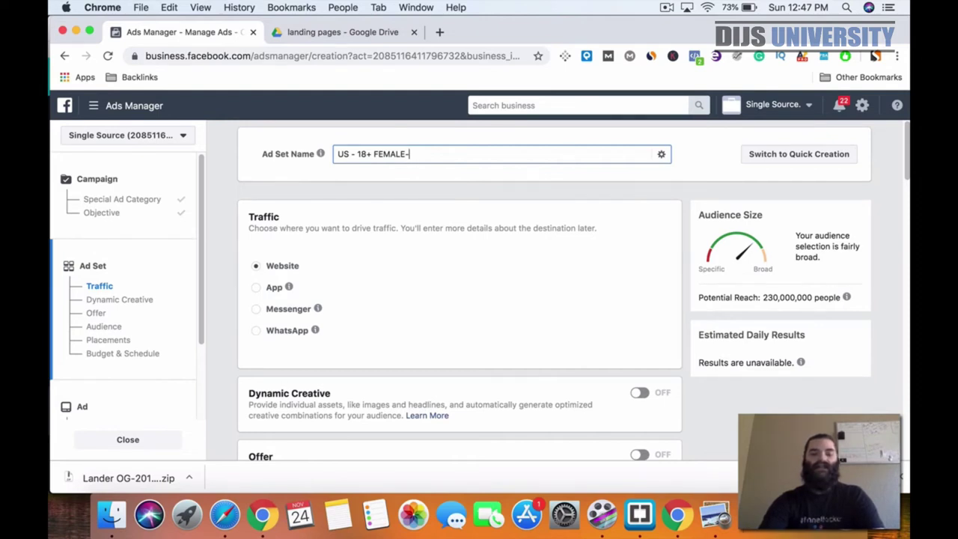
text(LMART F)
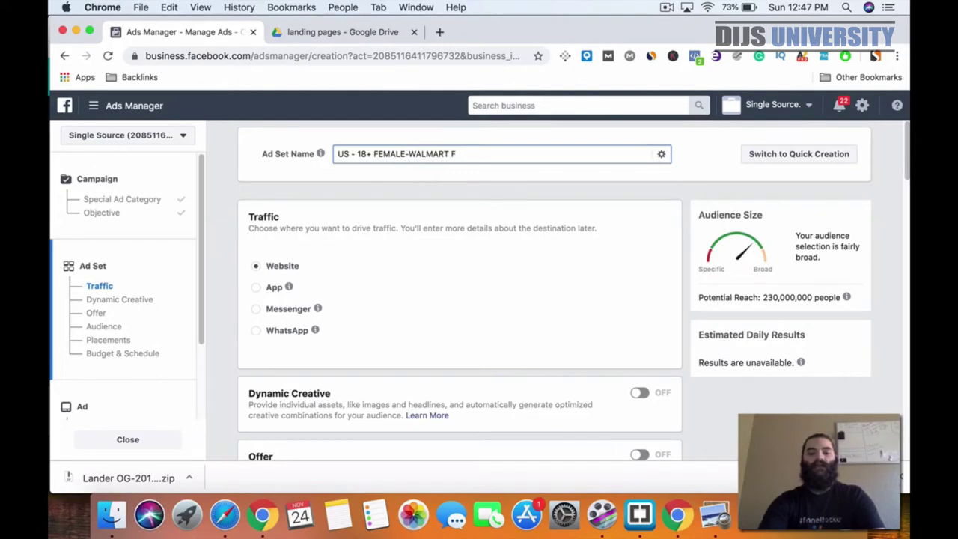
key(BackSpace)
text(GIFTCARD)
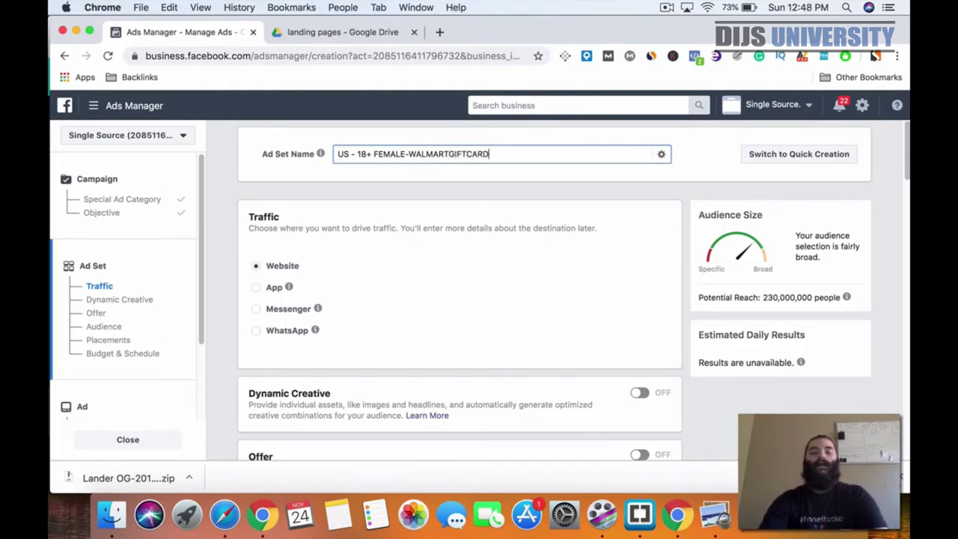
text(-)
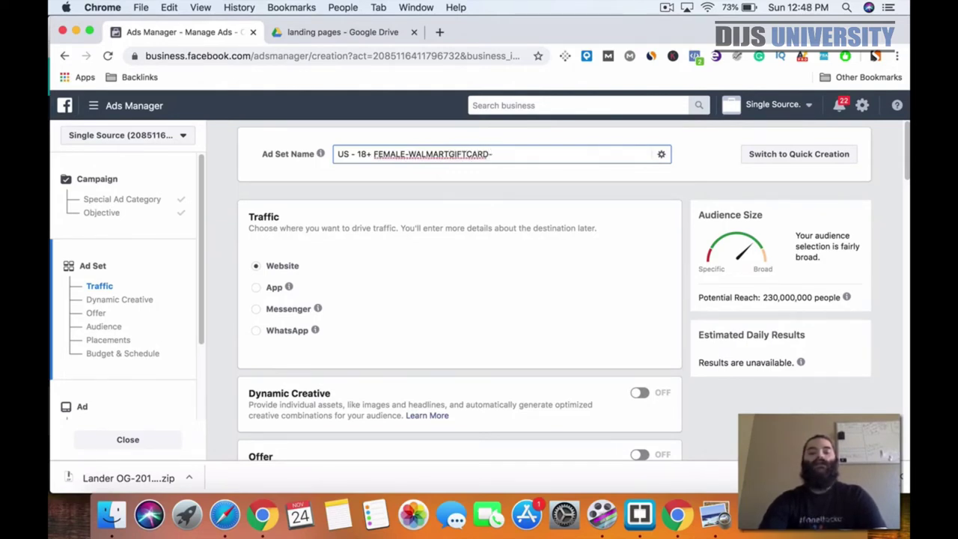
text(WALMART)
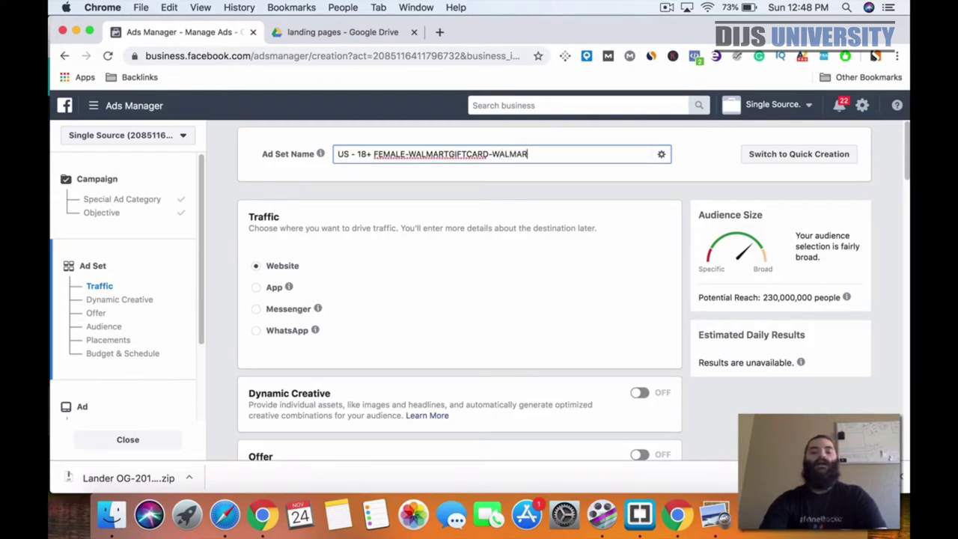
- Restrict the new audience's gender to Women in the ad set's audience settings
scroll(493, 280, down, 1)
scroll(493, 280, down, 4)
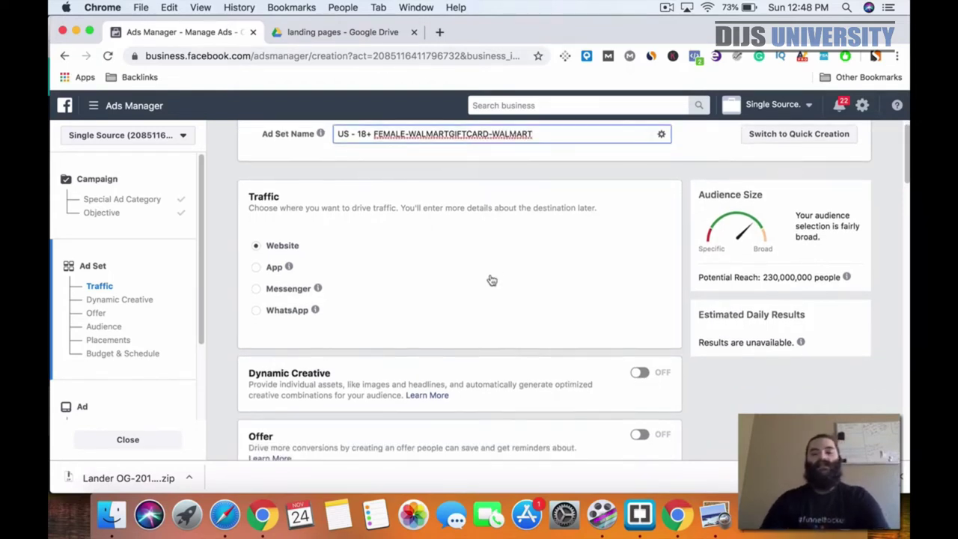
scroll(492, 273, down, 5)
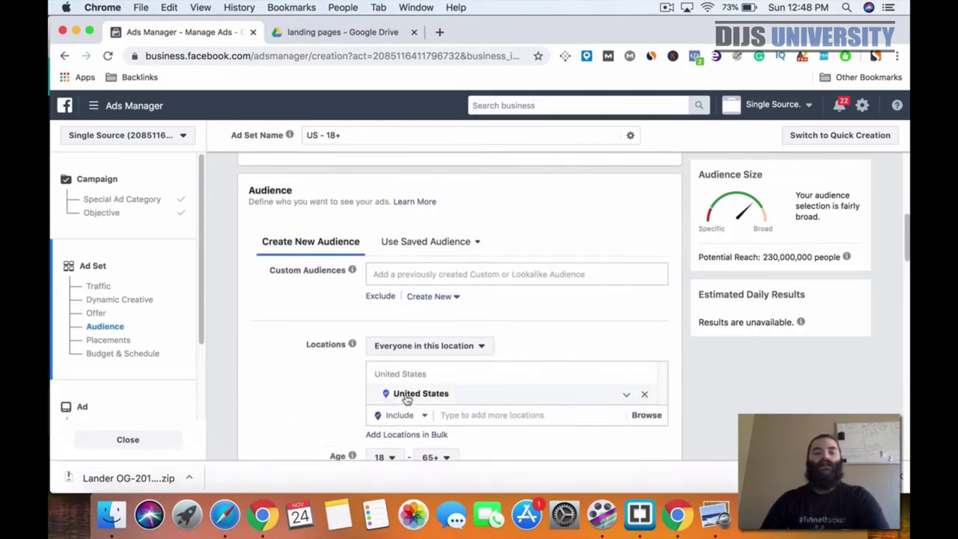
scroll(300, 368, down, 3)
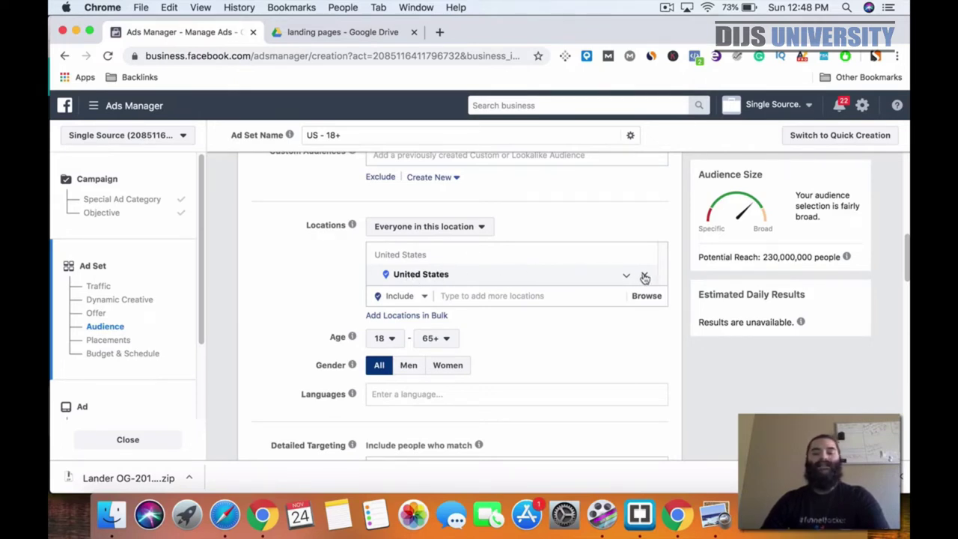
scroll(304, 280, down, 3)
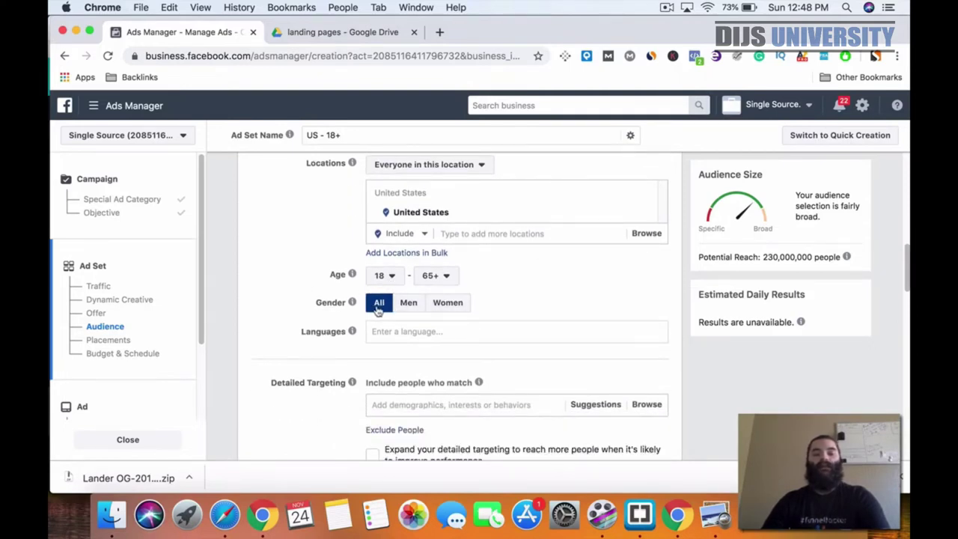
click(450, 308)
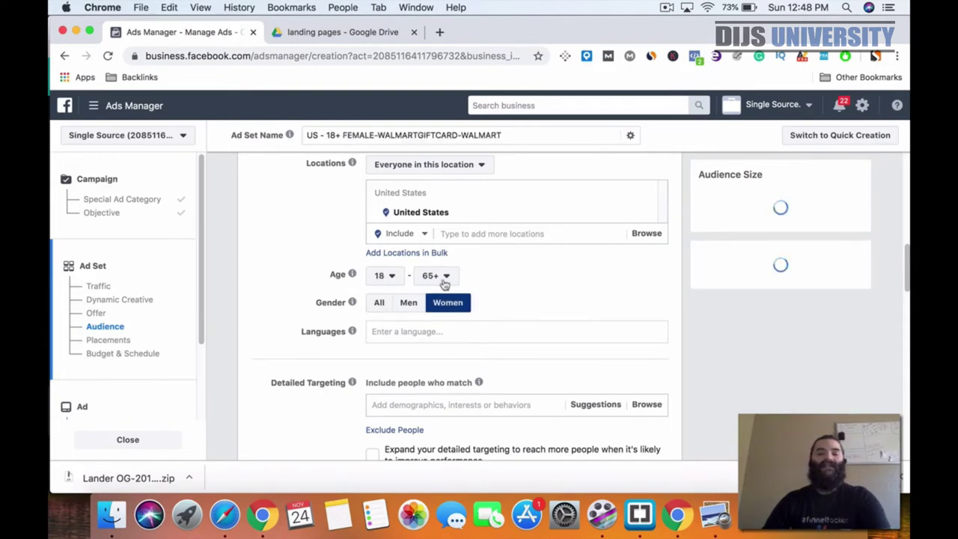
- Add English (All) as the language for the ad set's audience
scroll(576, 294, down, 1)
click(408, 317)
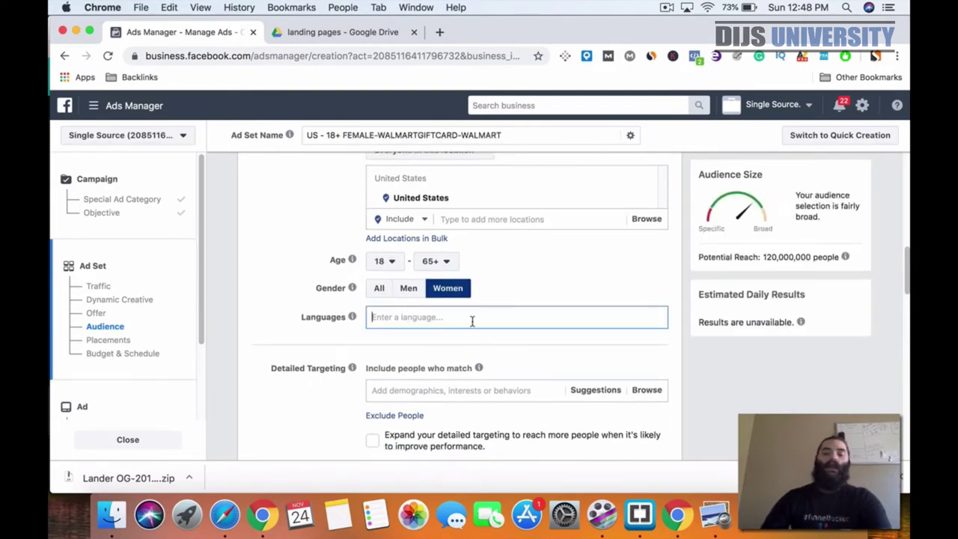
text(ENGLISH)
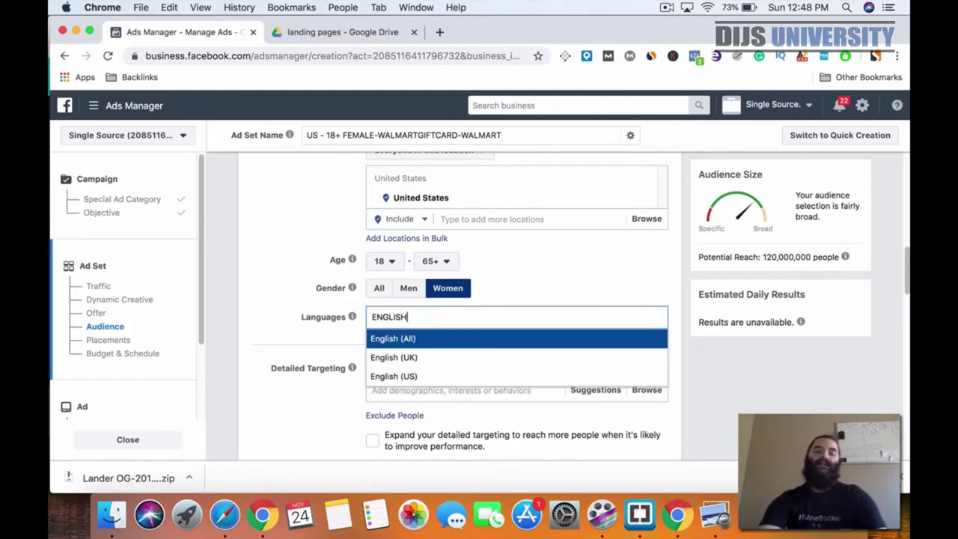
click(458, 344)
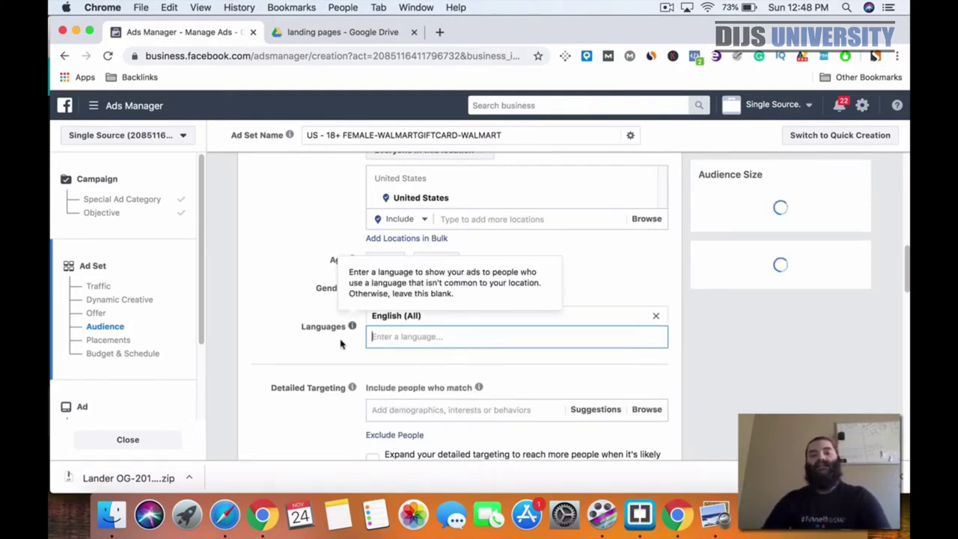
- Search the detailed targeting for "walmart" and include the Walmart interest in the audience
scroll(329, 351, down, 1)
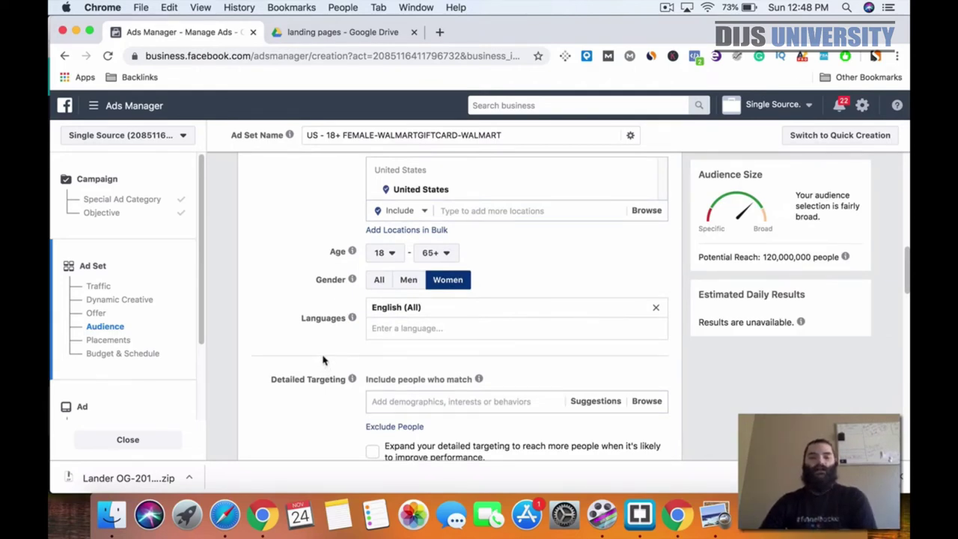
scroll(323, 357, down, 1)
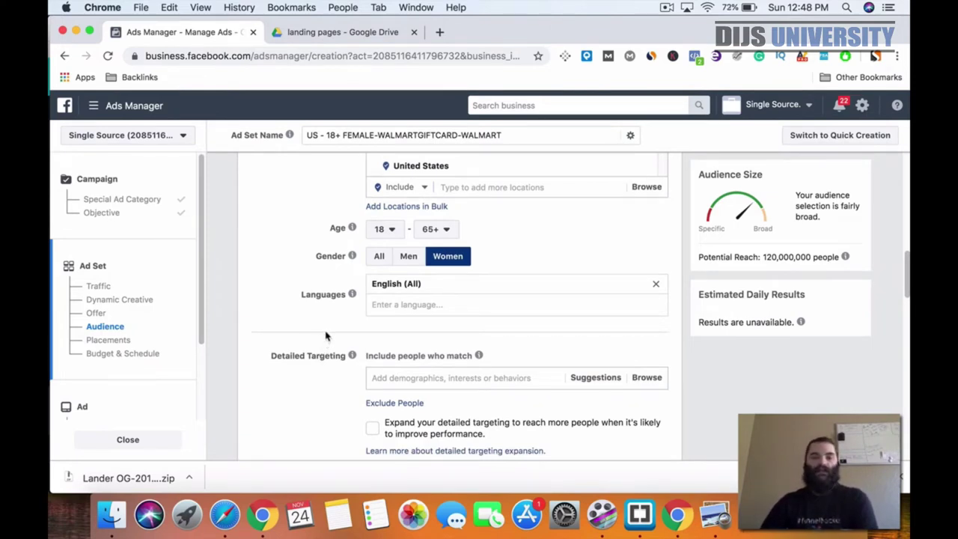
scroll(325, 336, down, 1)
scroll(317, 322, down, 1)
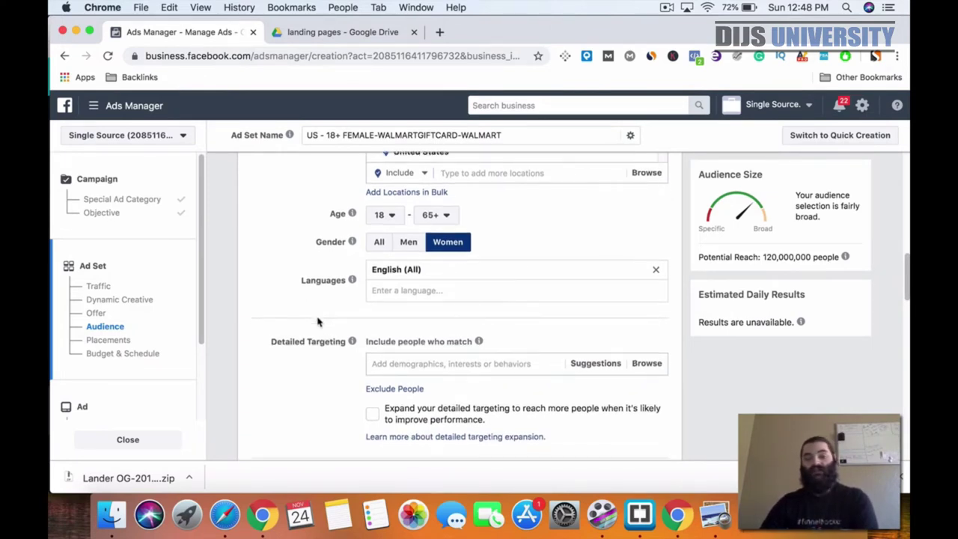
scroll(296, 334, down, 1)
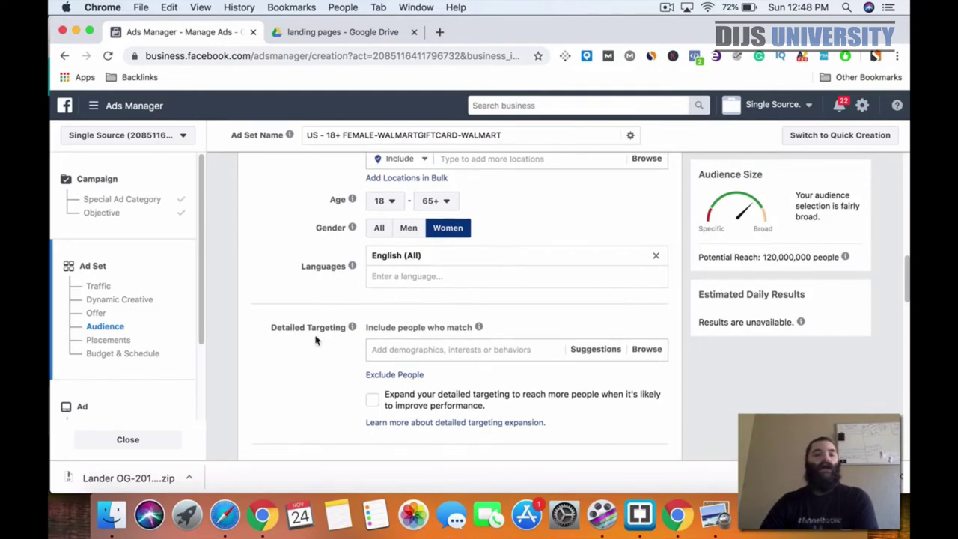
click(401, 352)
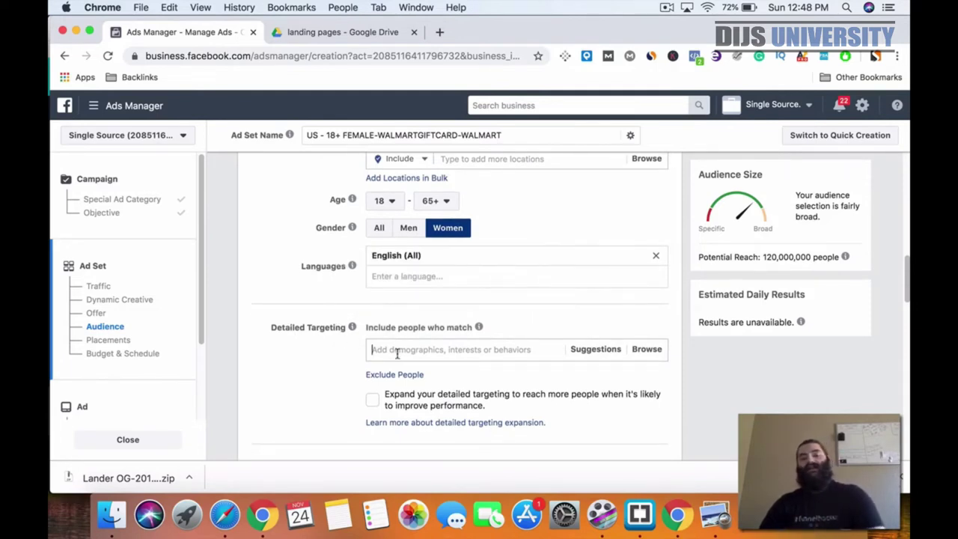
scroll(295, 339, down, 1)
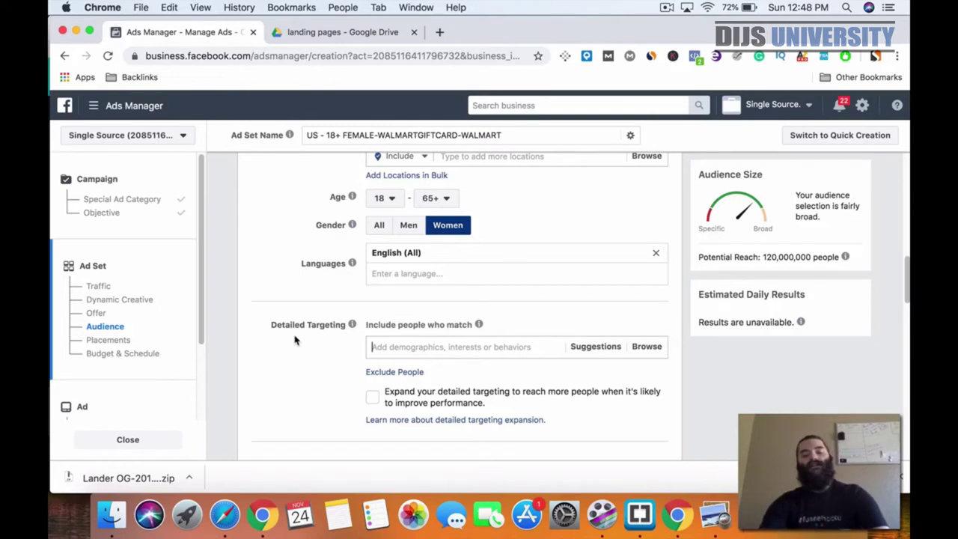
text(walmart)
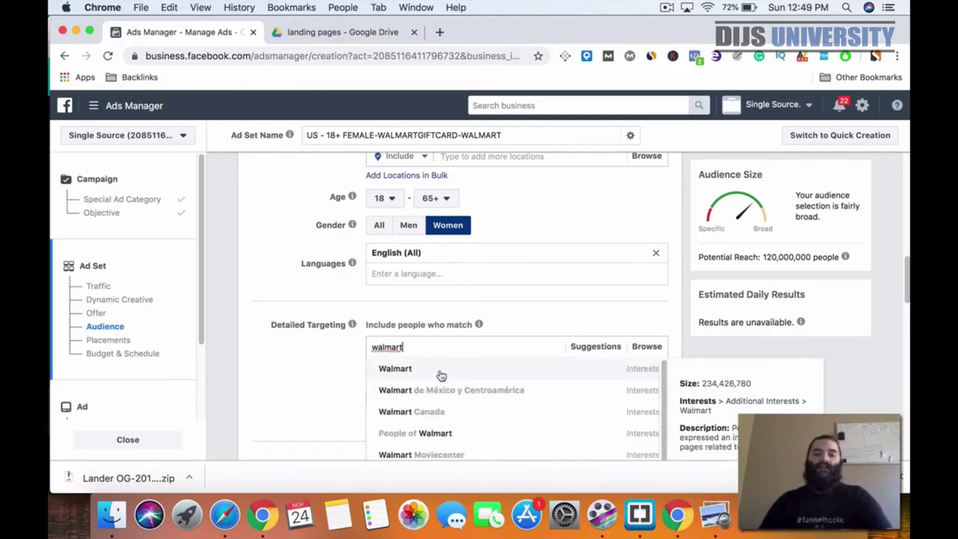
click(403, 370)
- Examine the suggested interests related to Walmart for the detailed targeting, then close the suggestions without adding any
scroll(313, 359, down, 2)
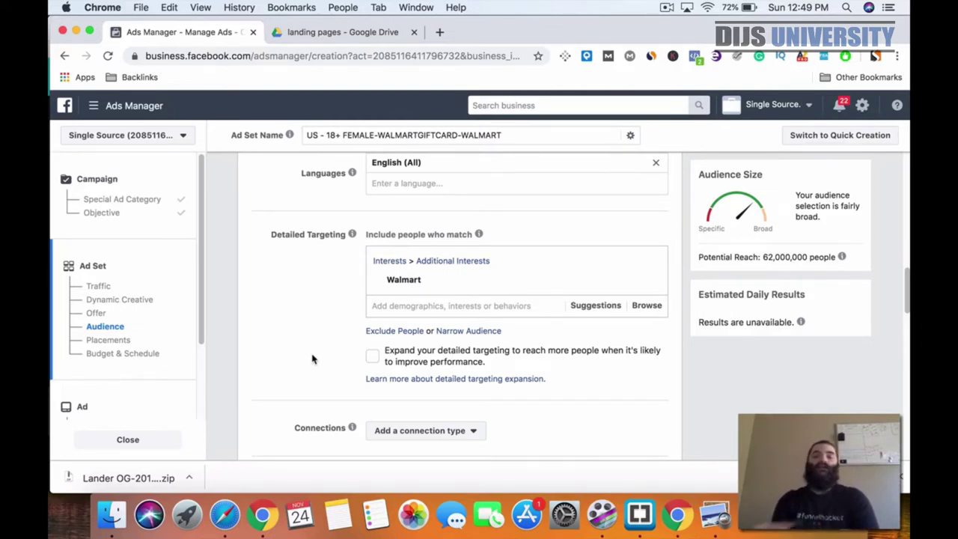
click(594, 307)
scroll(306, 293, down, 1)
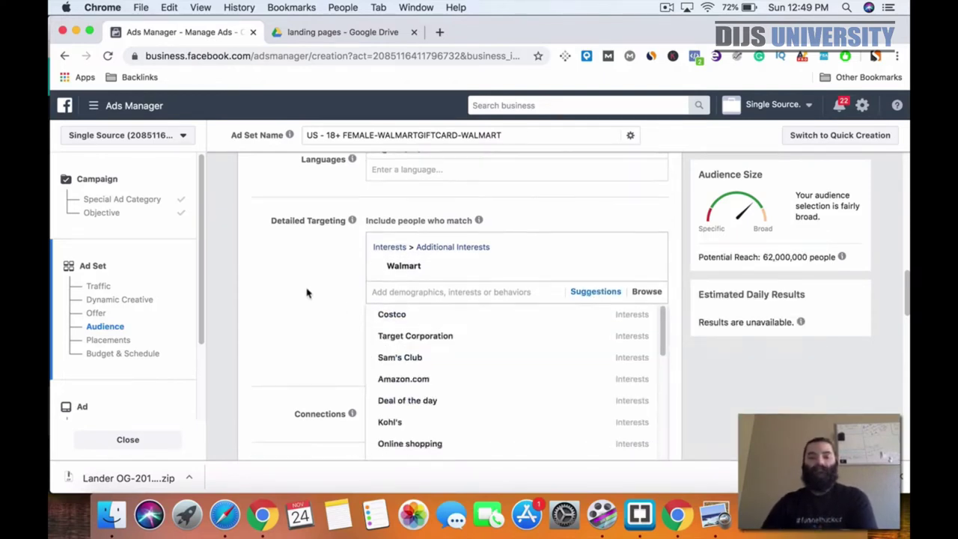
scroll(306, 293, down, 1)
mouse_move(396, 360)
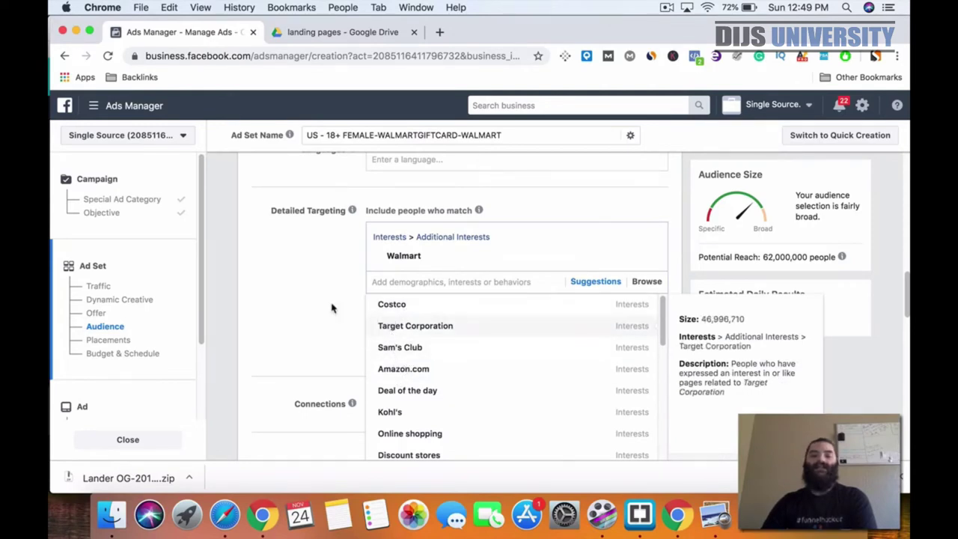
scroll(315, 304, down, 2)
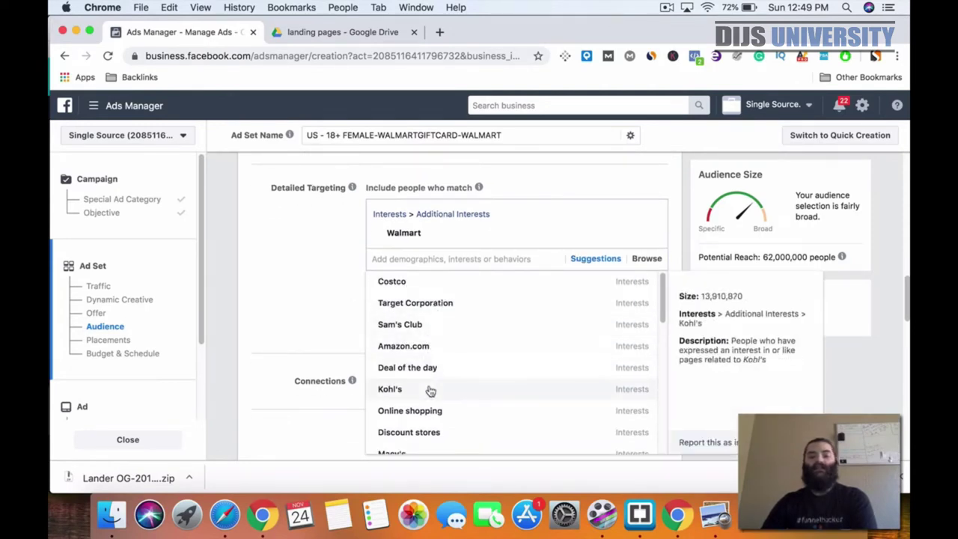
scroll(449, 363, down, 1)
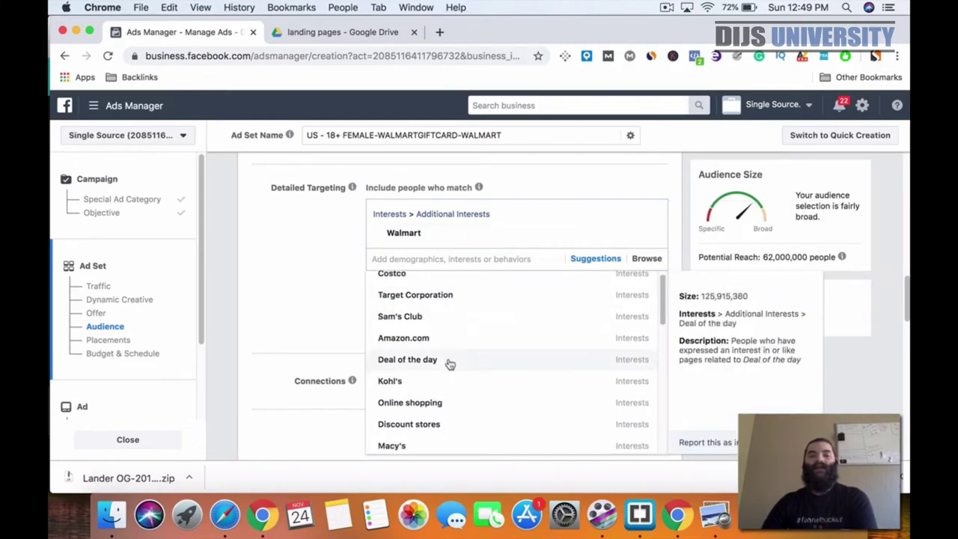
scroll(449, 364, down, 4)
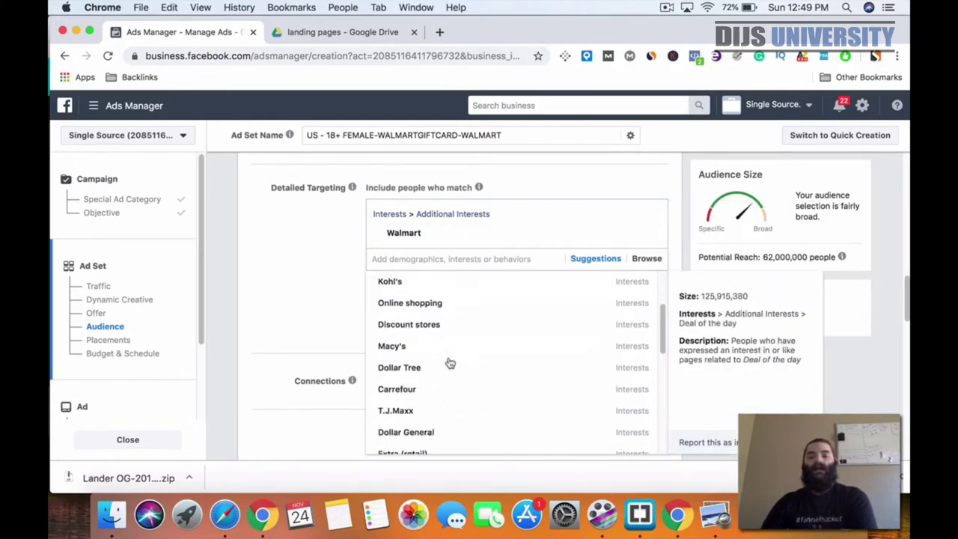
scroll(449, 364, down, 2)
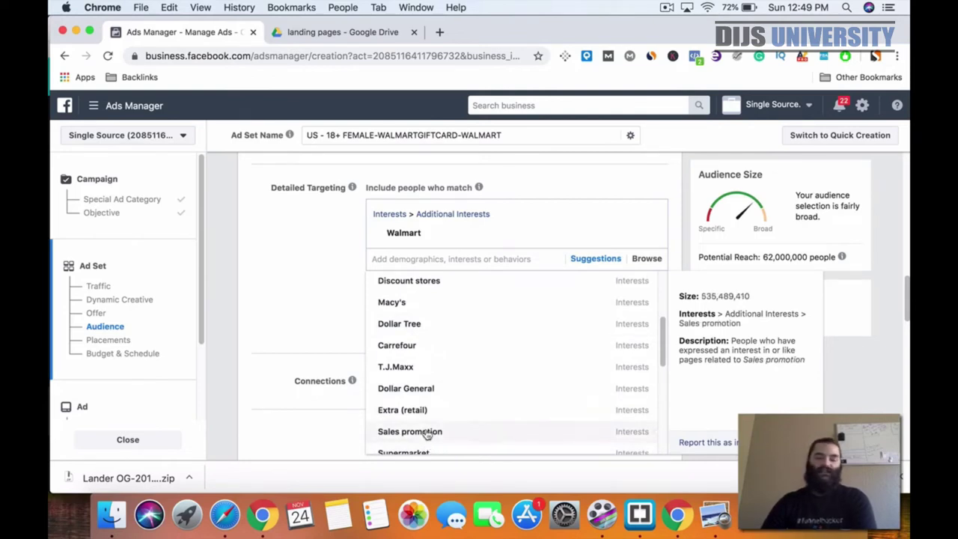
scroll(405, 374, up, 1)
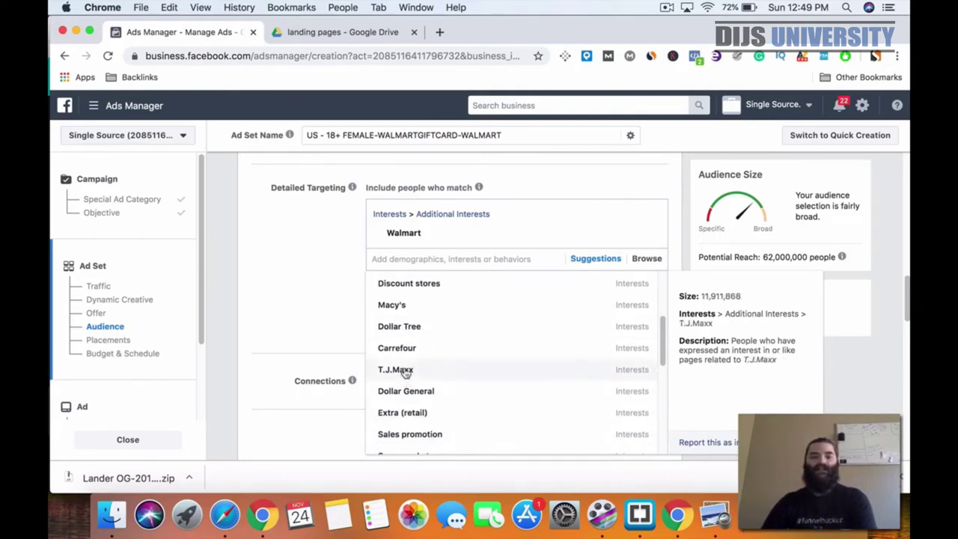
scroll(405, 373, up, 2)
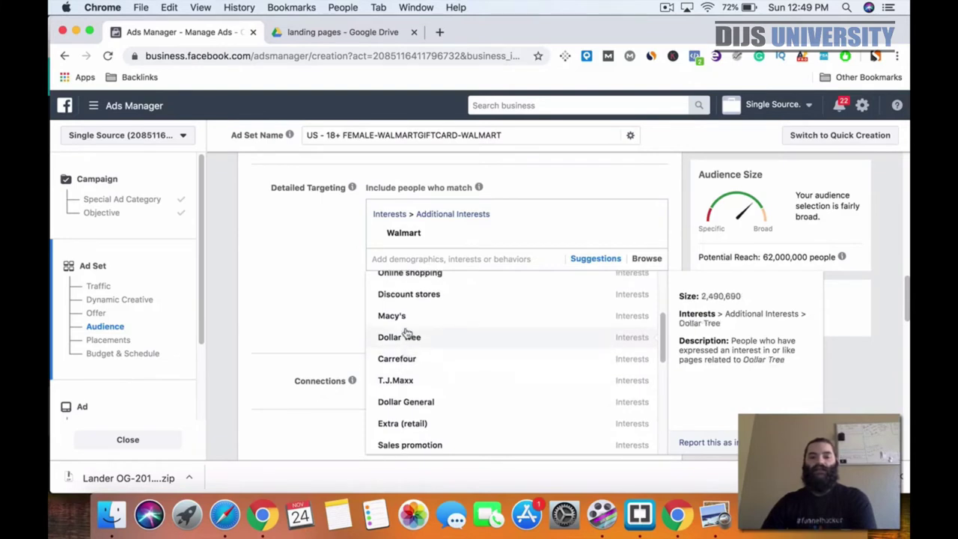
scroll(405, 333, up, 3)
scroll(402, 315, up, 3)
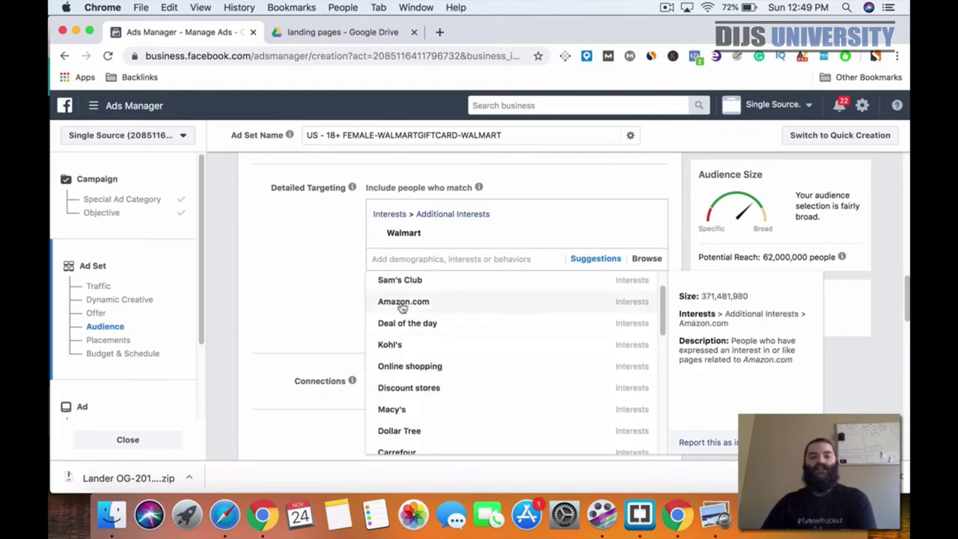
scroll(402, 307, up, 2)
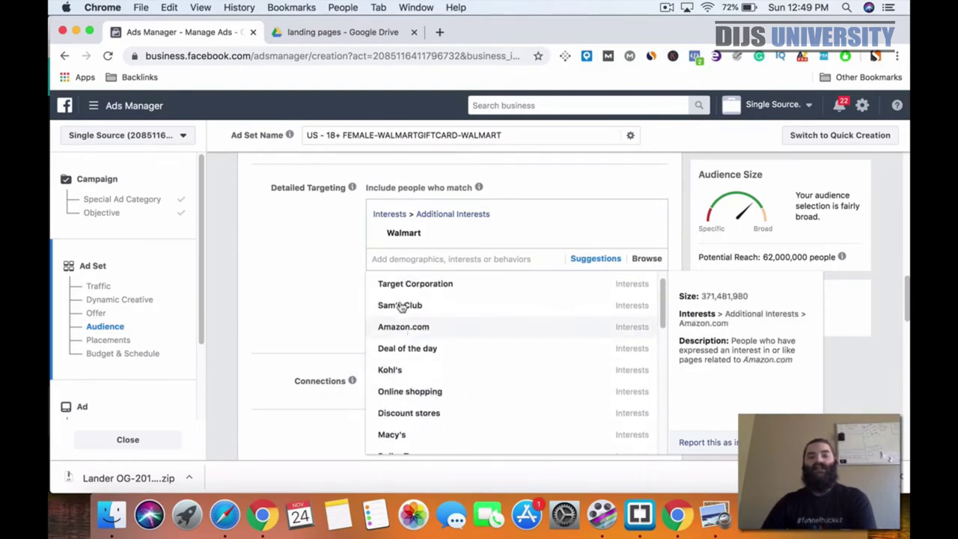
click(327, 268)
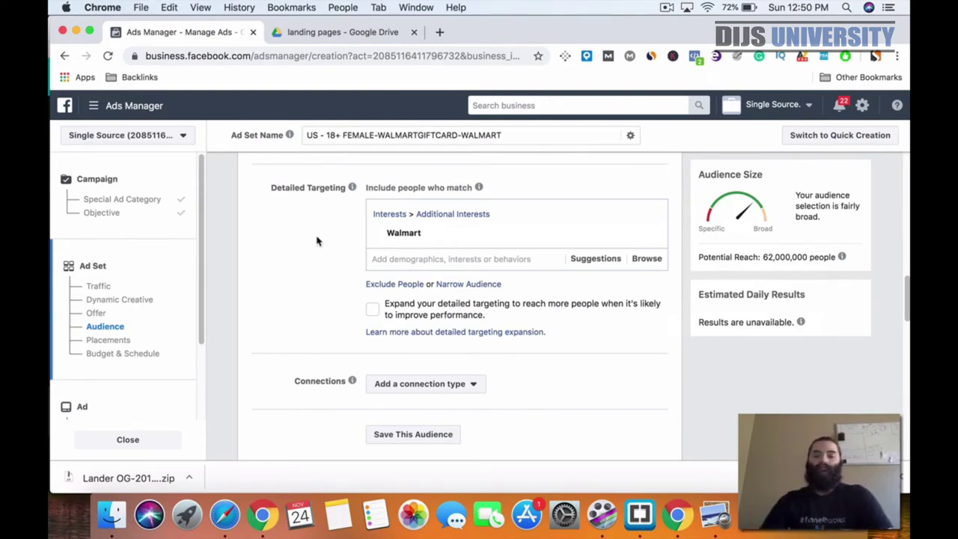
scroll(318, 240, down, 1)
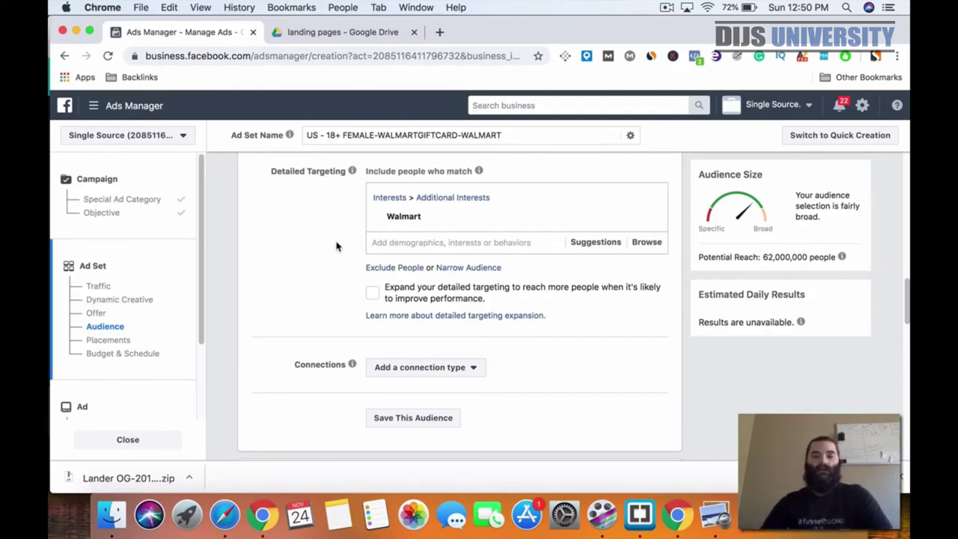
- Switch the ad set from automatic placements to manually edited placements
scroll(334, 245, down, 1)
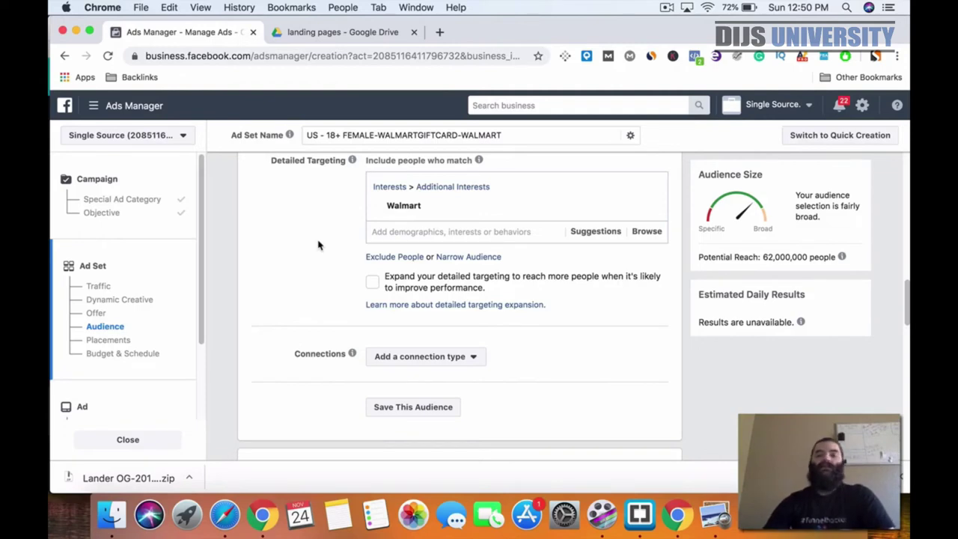
scroll(319, 271, down, 5)
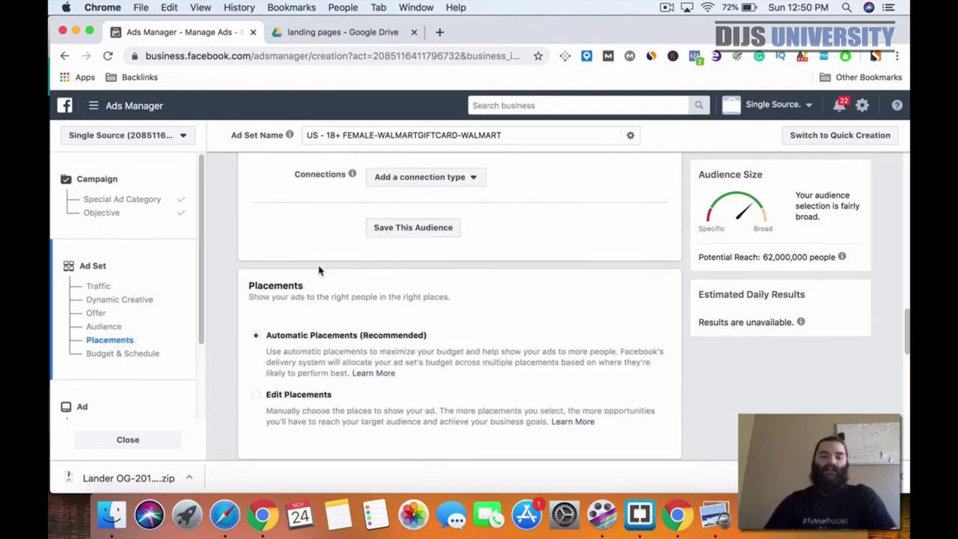
scroll(319, 270, down, 2)
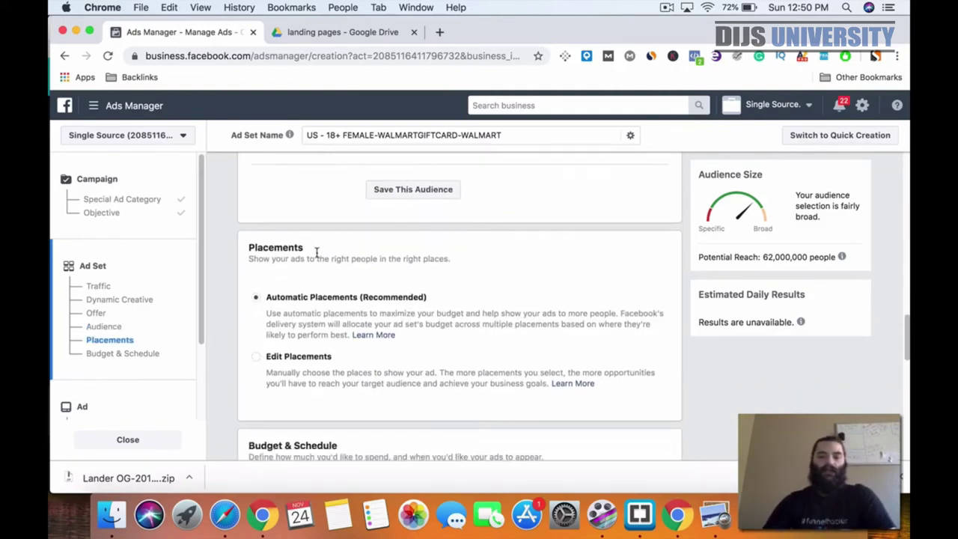
scroll(322, 250, down, 1)
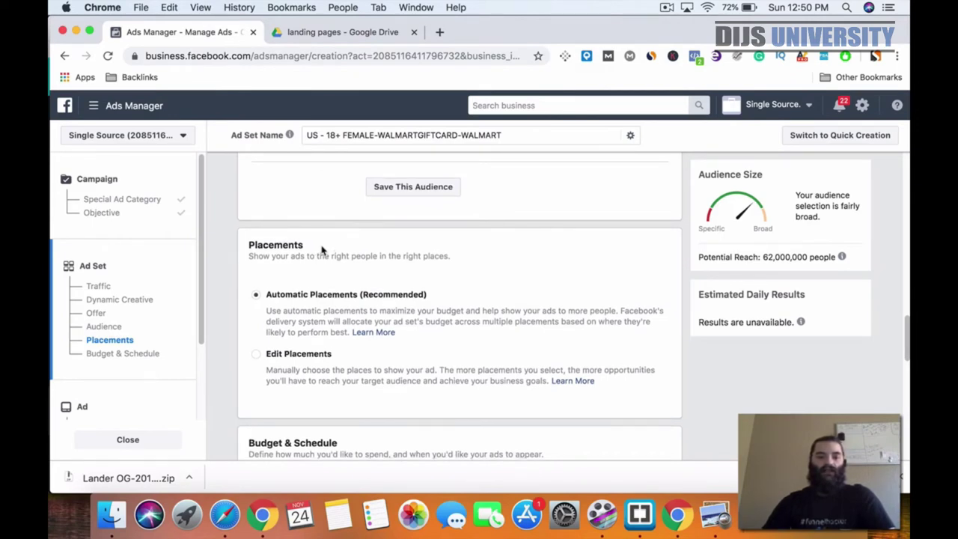
scroll(322, 249, down, 1)
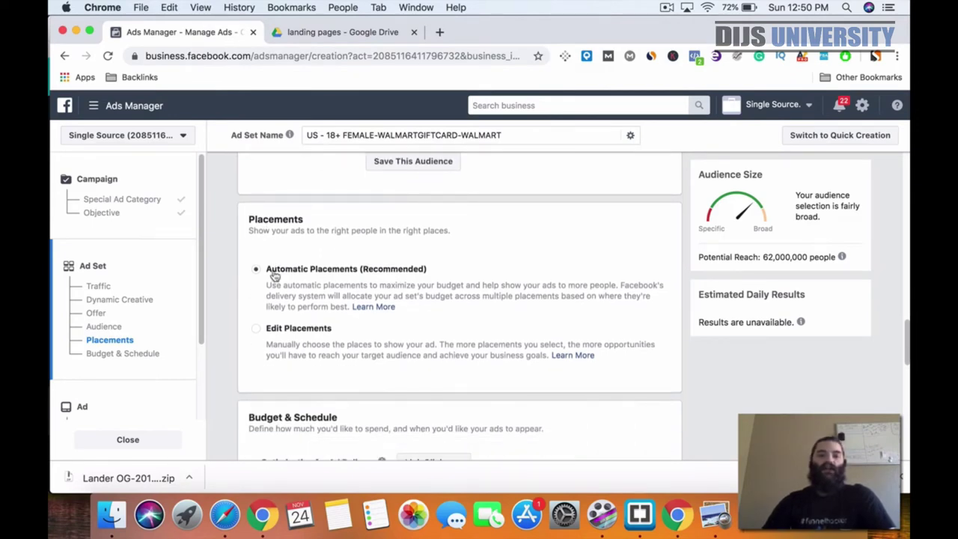
click(304, 333)
- Deselect the Audience Network, Messenger and Facebook platforms in the ad set's placements
scroll(677, 306, down, 3)
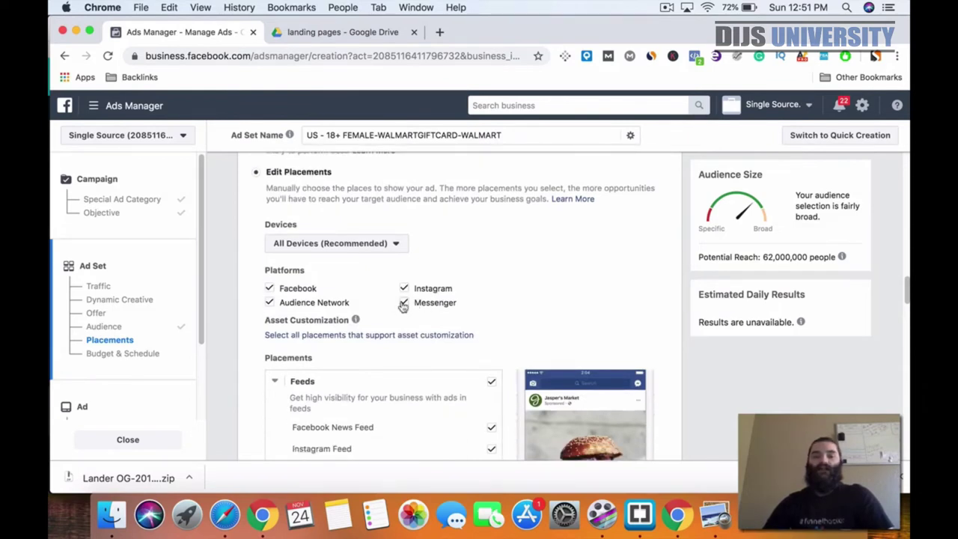
click(297, 304)
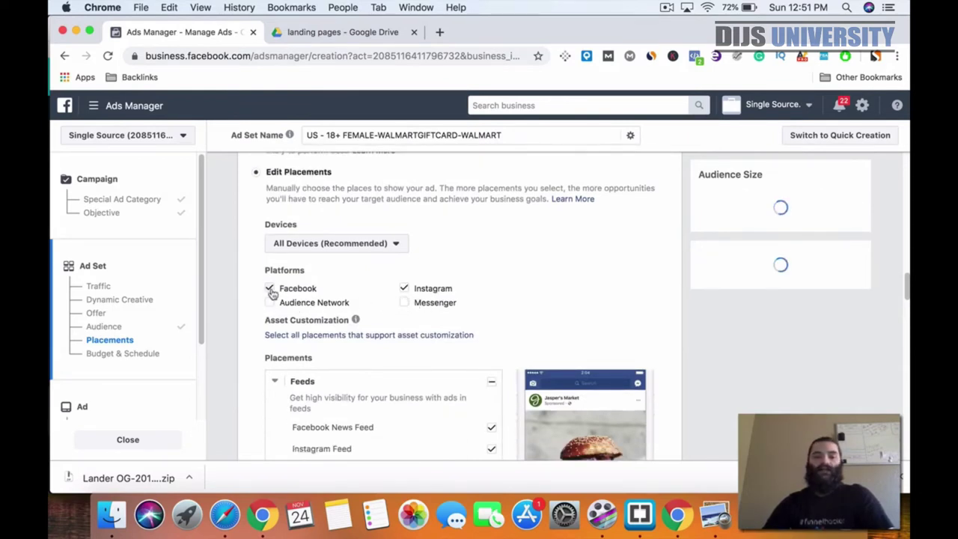
click(269, 288)
- Restrict the ad set's placement devices to Mobile by removing Desktop
click(386, 249)
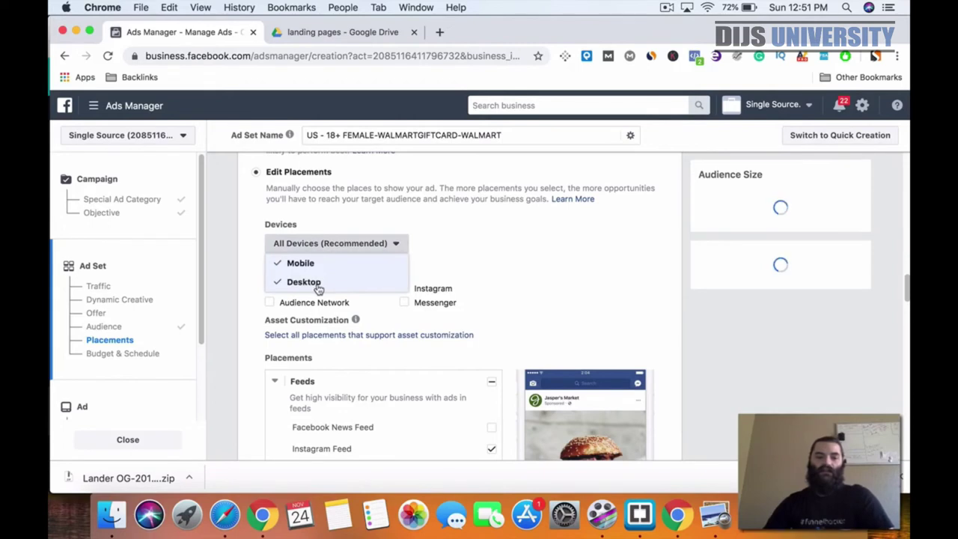
click(317, 287)
click(337, 248)
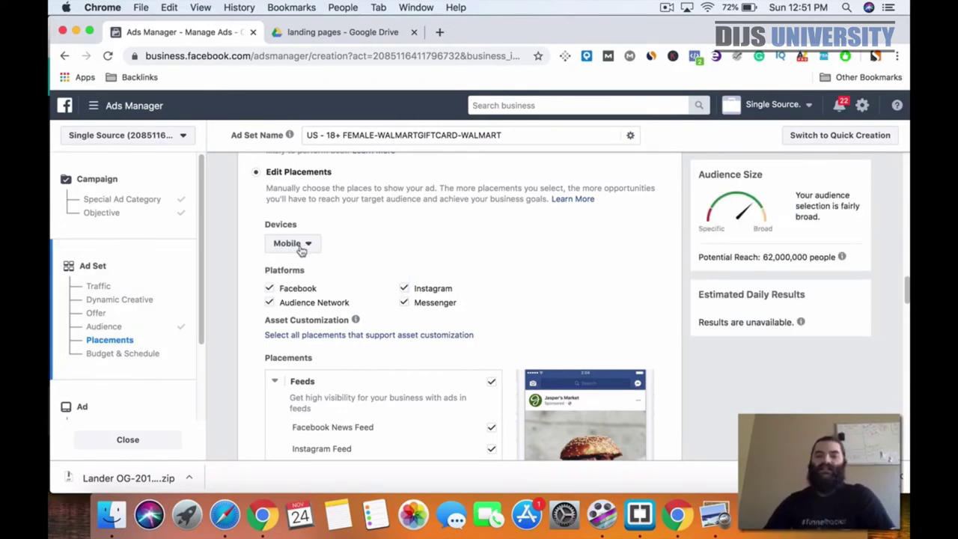
click(309, 250)
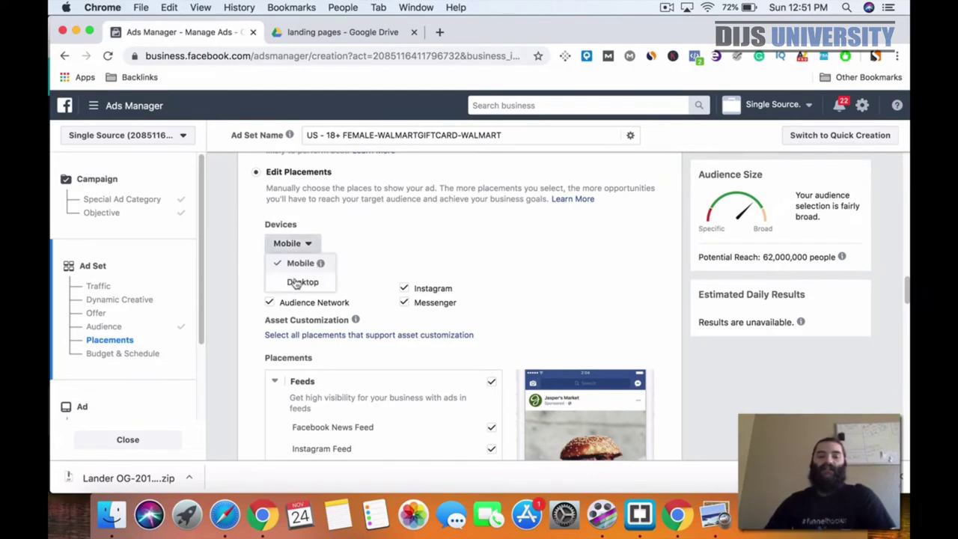
click(385, 245)
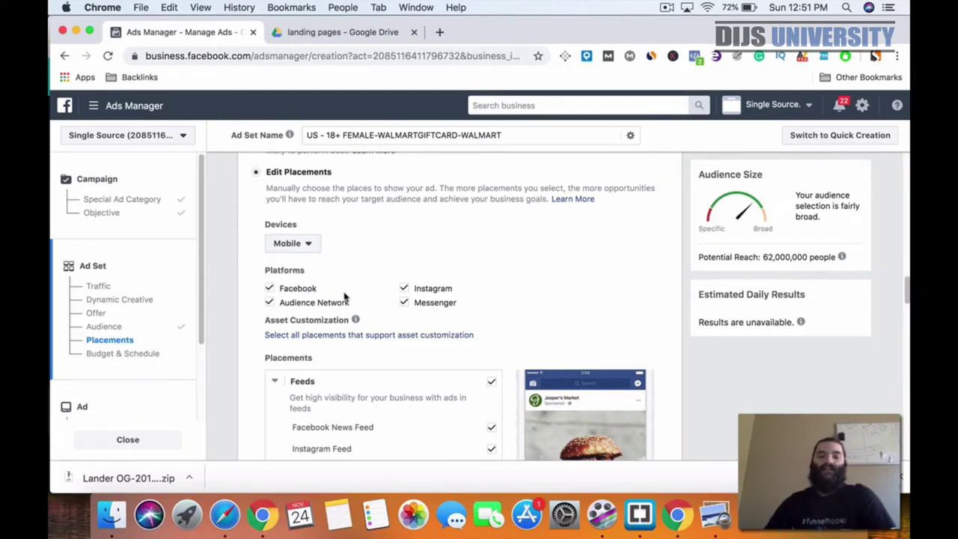
- Limit the placements to Instagram Stories by deselecting the Facebook, Audience Network and Messenger platforms plus Instagram Feed and Instagram Explore
click(269, 302)
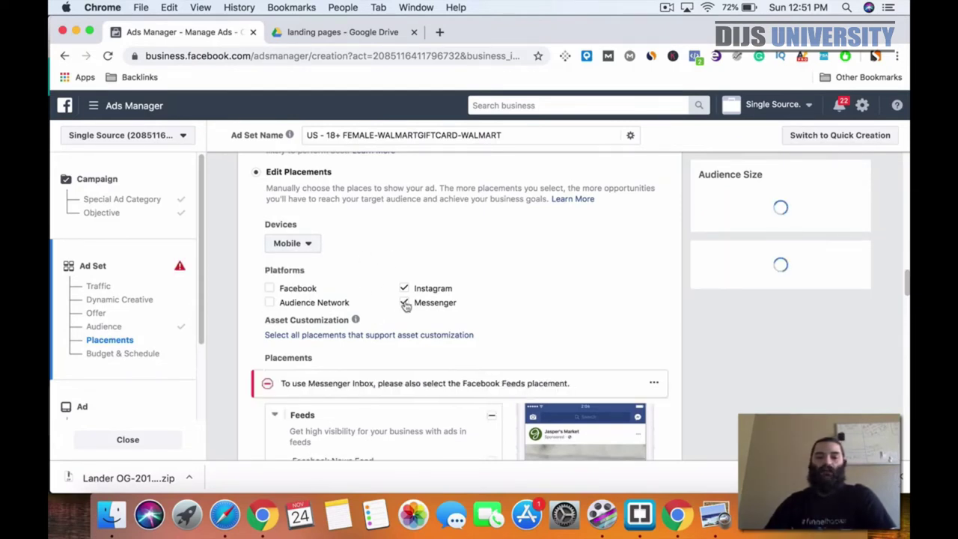
click(404, 303)
scroll(588, 267, down, 5)
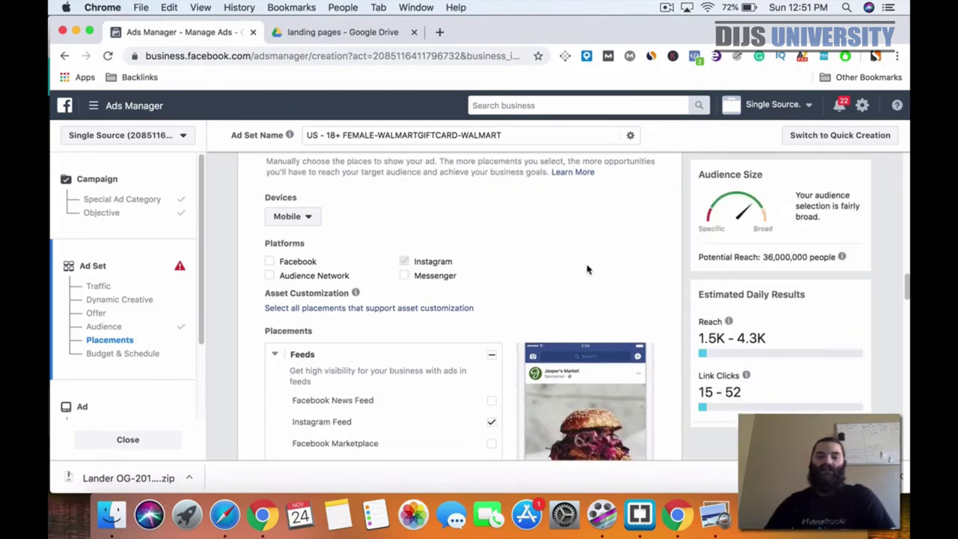
scroll(672, 257, down, 1)
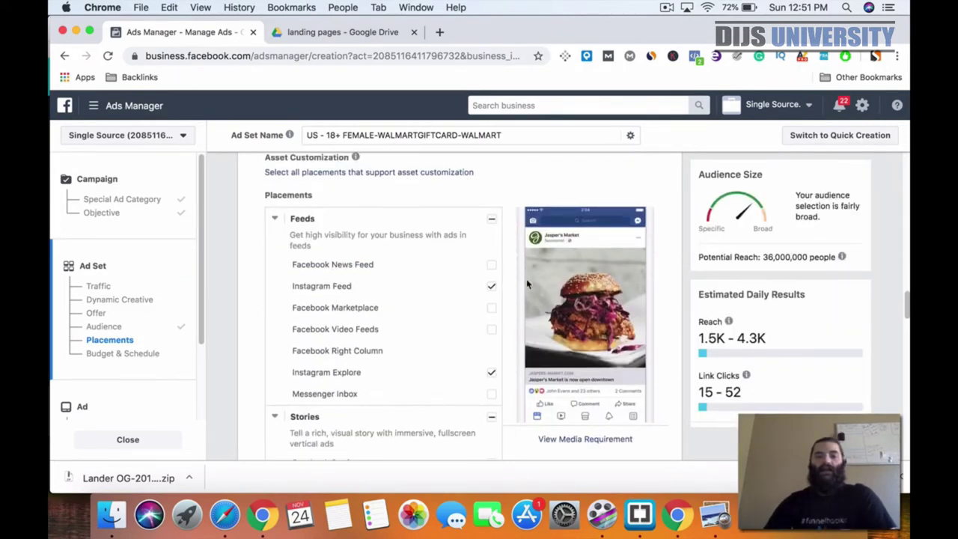
mouse_move(493, 288)
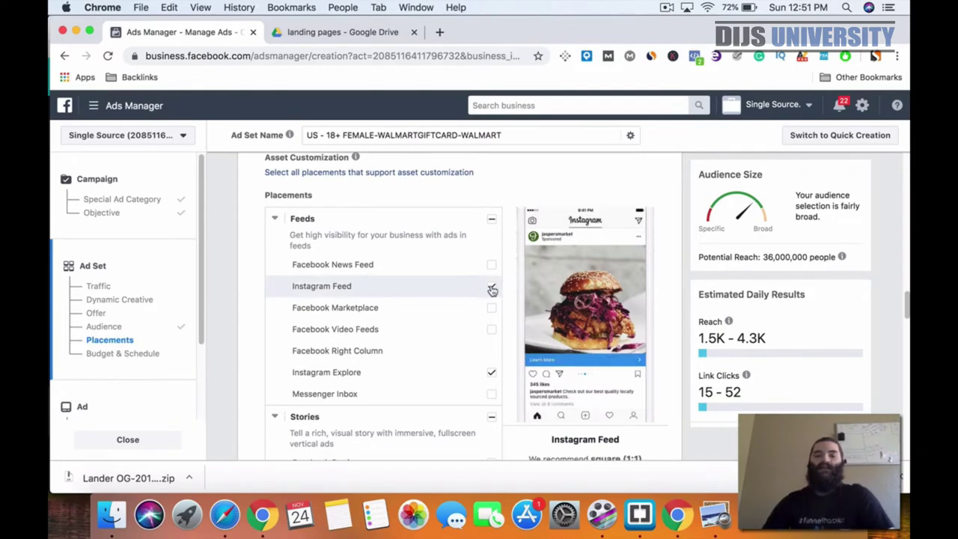
click(493, 289)
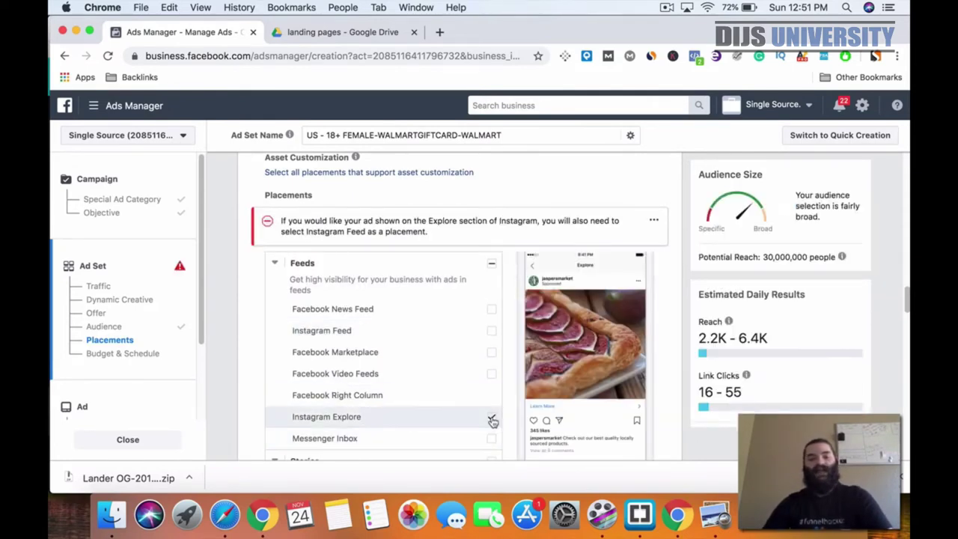
scroll(678, 280, down, 2)
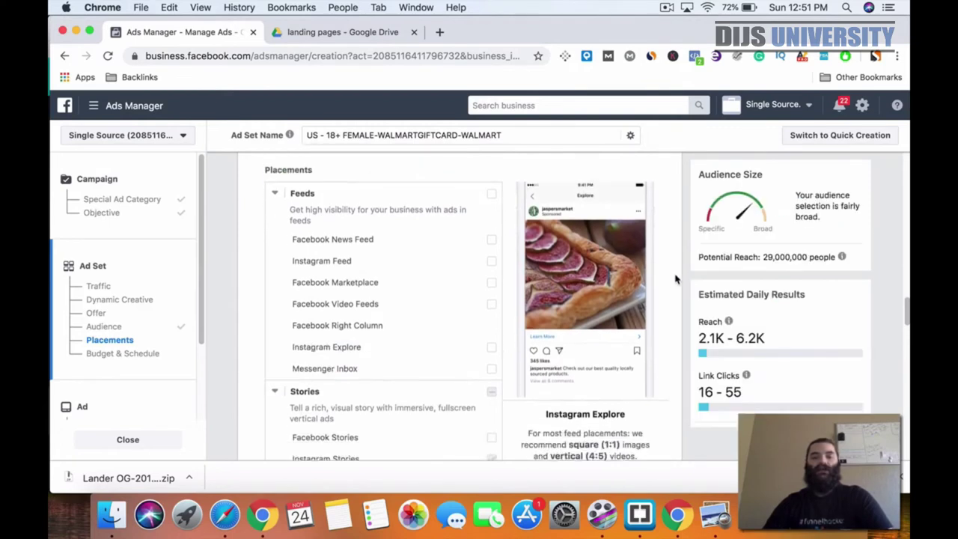
- Review the rest of the placement list and the mobile device and content exclusion settings
scroll(652, 273, down, 2)
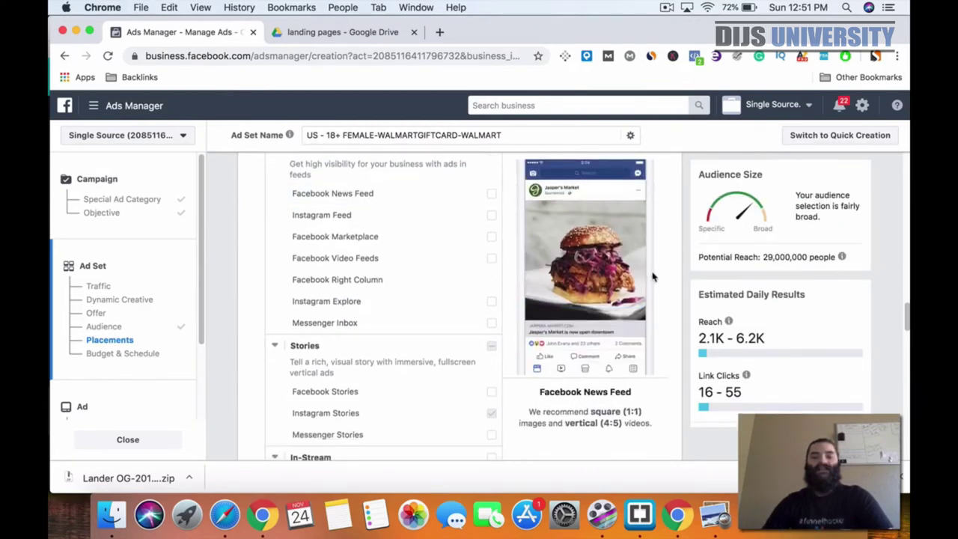
scroll(652, 277, down, 6)
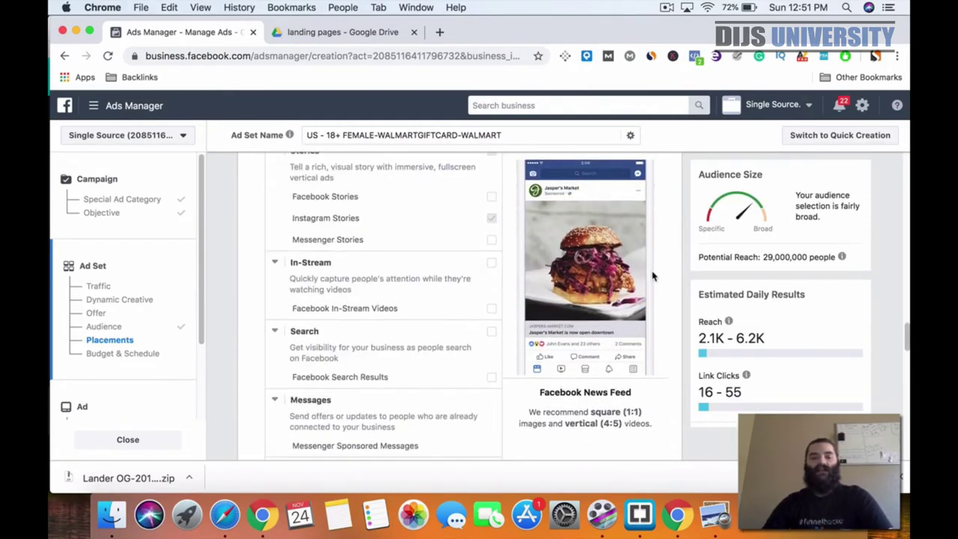
scroll(652, 276, down, 8)
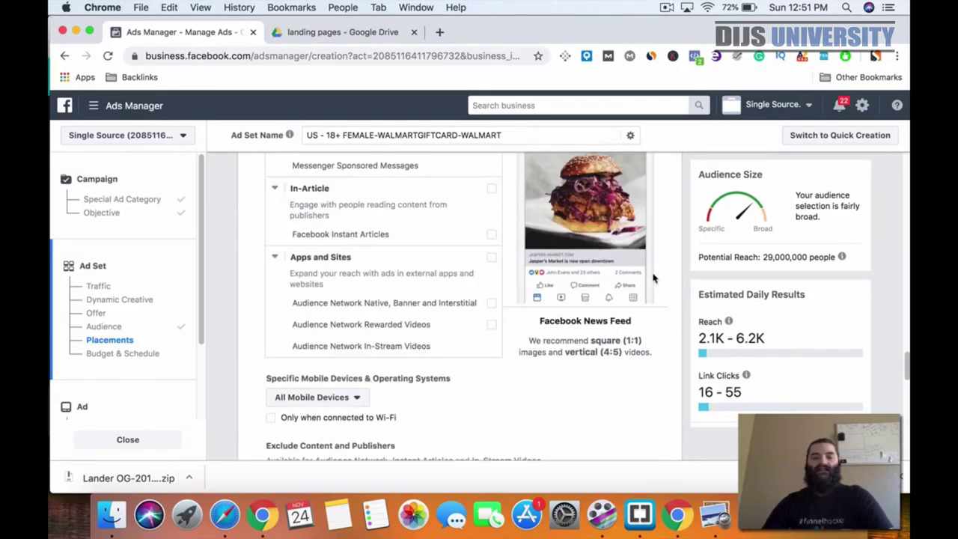
scroll(650, 280, up, 15)
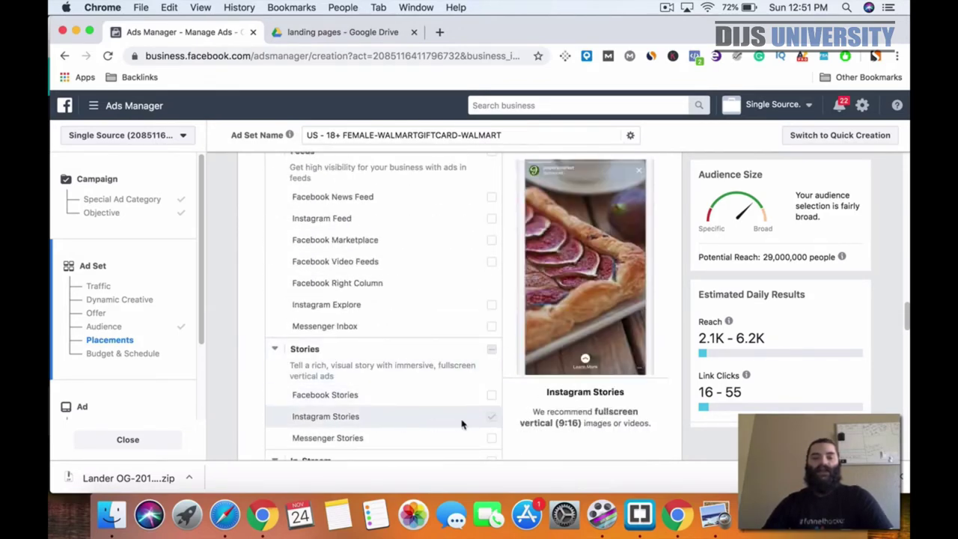
scroll(642, 422, down, 10)
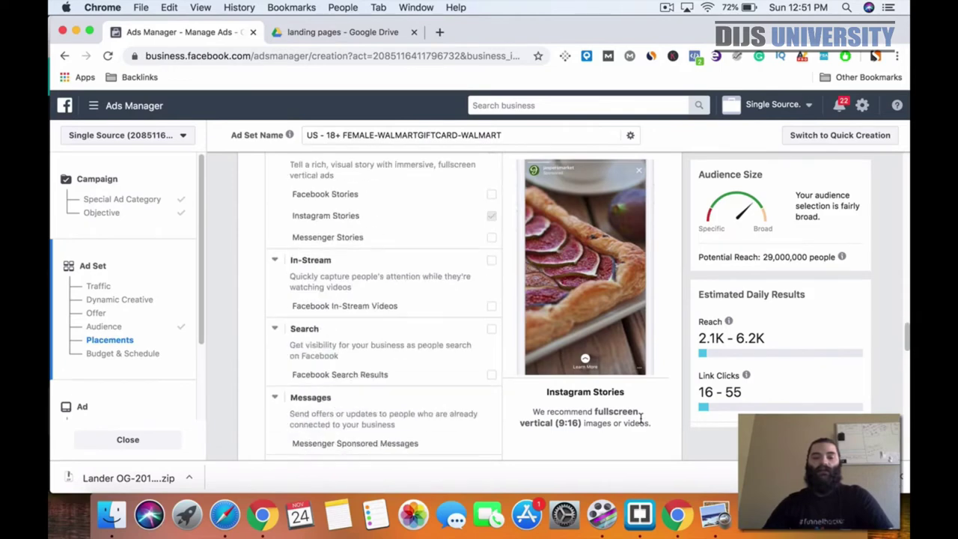
scroll(642, 420, down, 8)
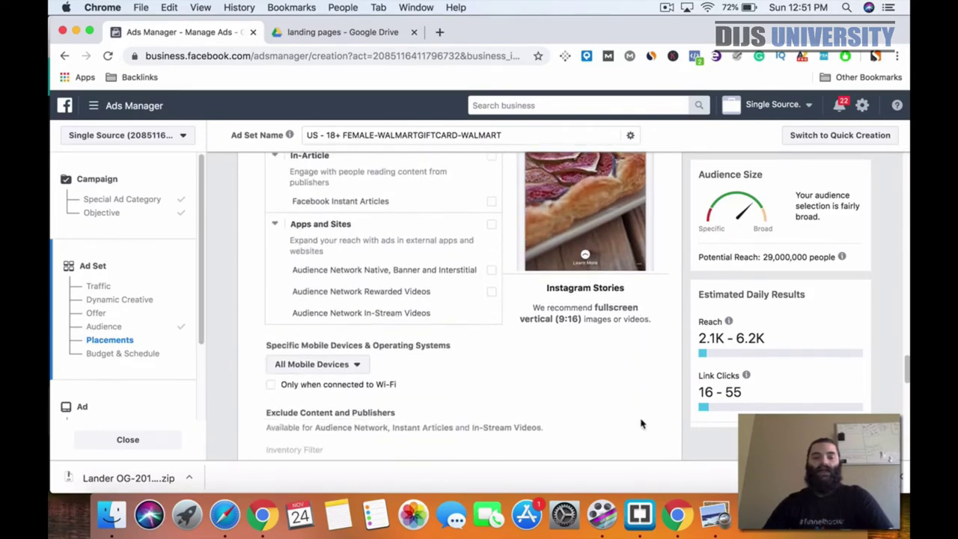
scroll(641, 424, down, 5)
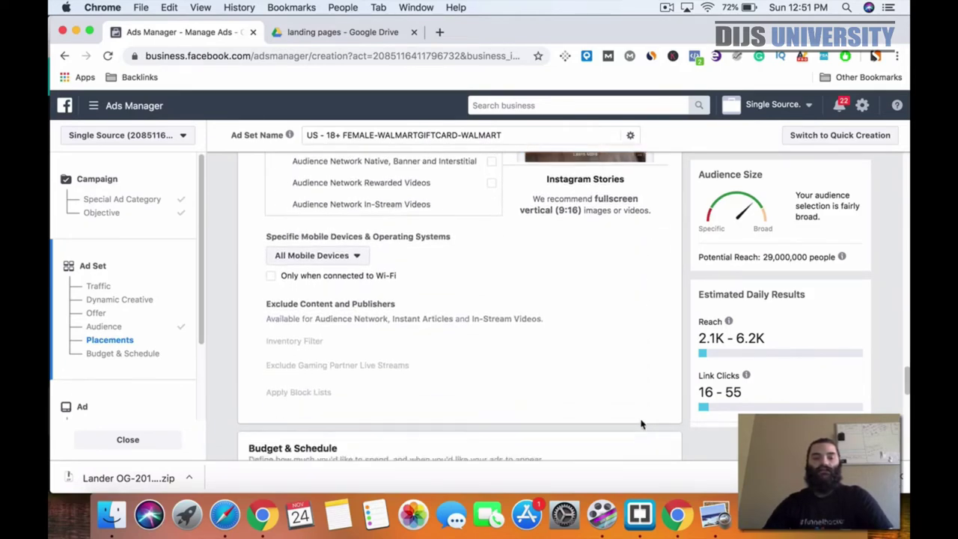
- Examine the Optimization for Ad Delivery options in Budget & Schedule and keep Link Clicks selected
scroll(640, 424, down, 4)
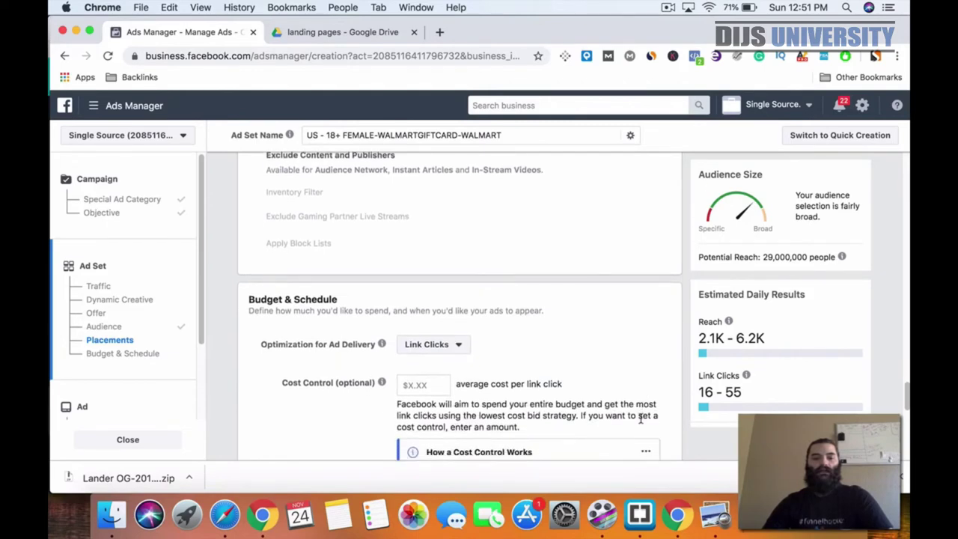
scroll(642, 421, down, 2)
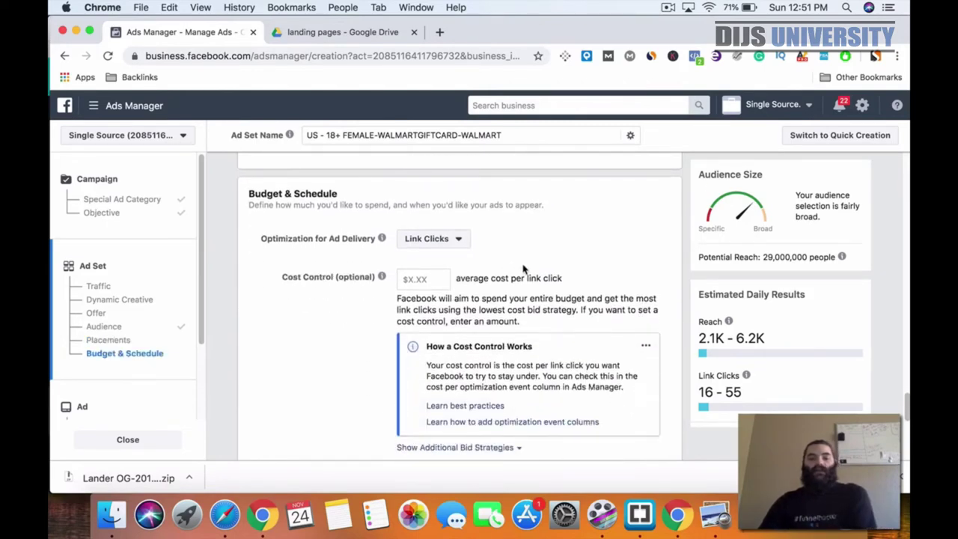
click(463, 241)
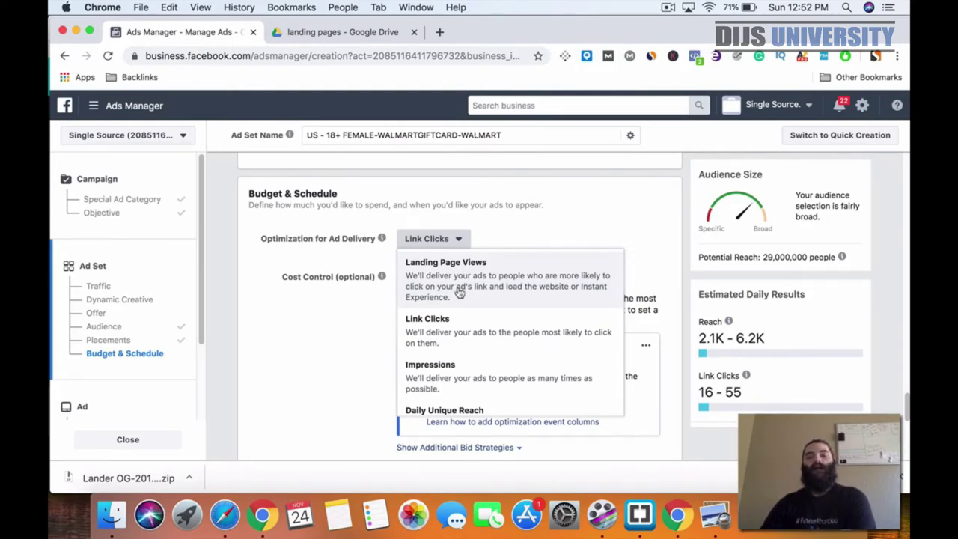
click(332, 326)
- Clear the daily budget amount in the ad set's Budget & Schedule section
scroll(346, 317, down, 1)
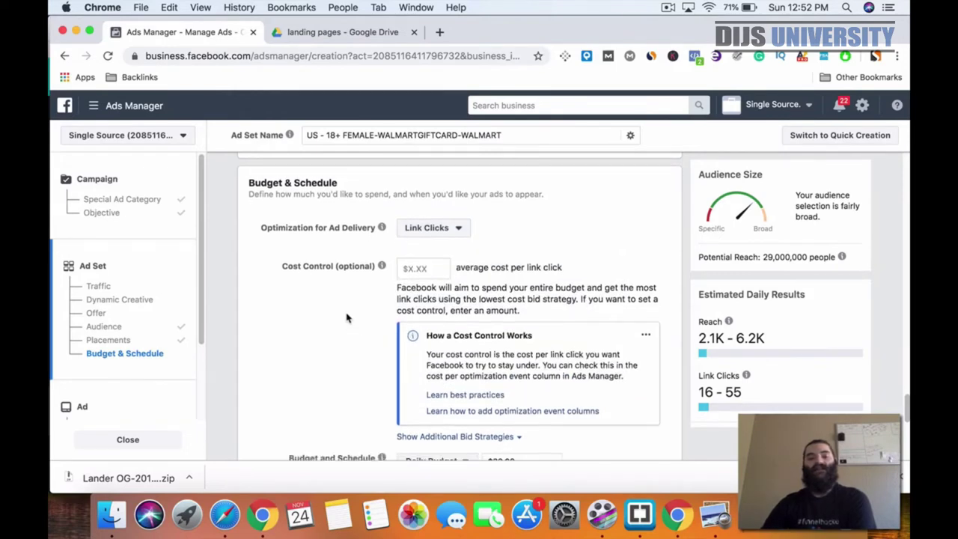
scroll(346, 317, down, 2)
scroll(346, 317, down, 3)
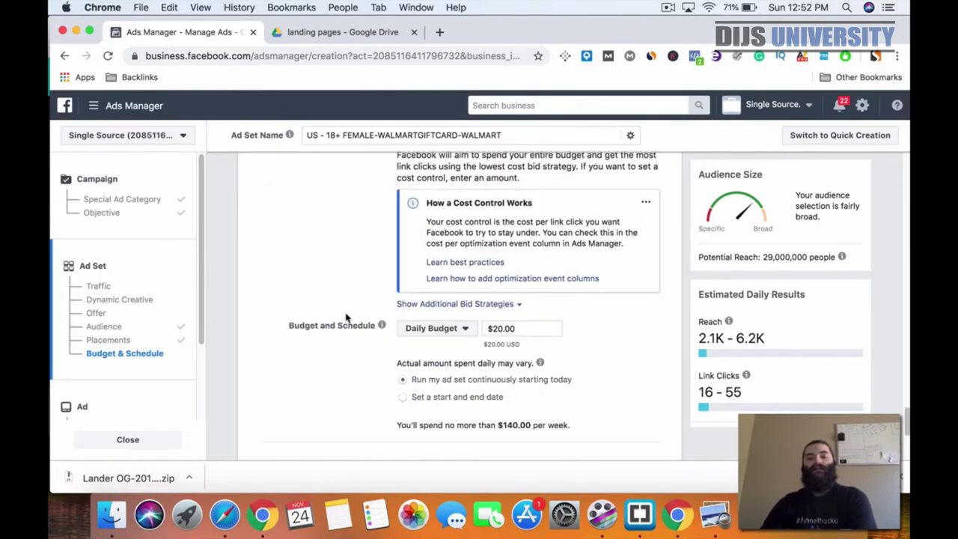
drag(520, 330, 414, 337)
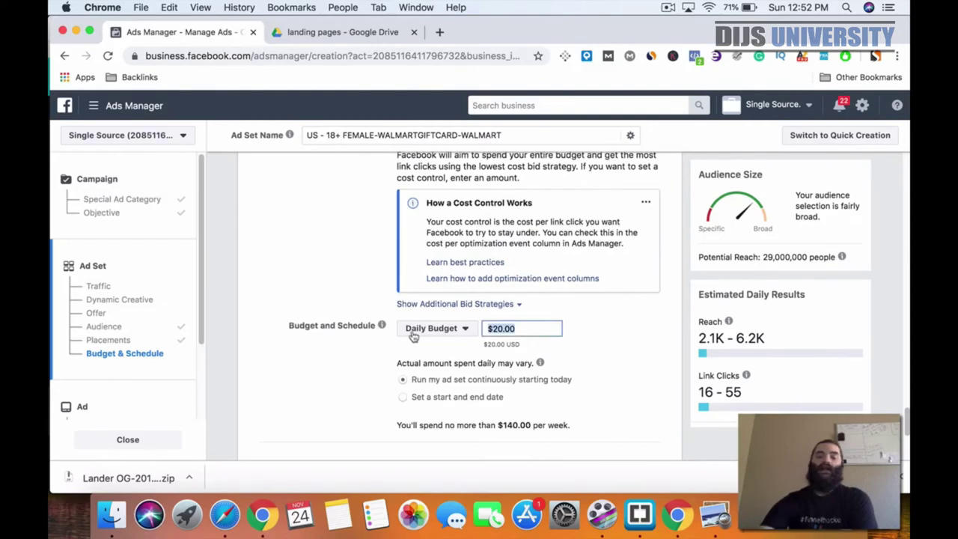
key(BackSpace)
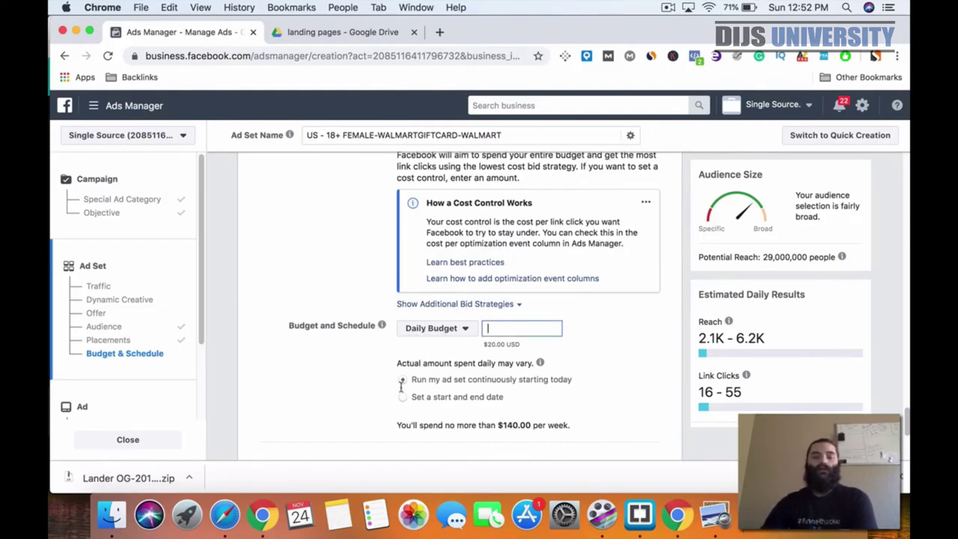
- Switch to Safari and check the payout of the $100 Walmart Gift Card offer in CPAGrip's My Offers list
click(227, 514)
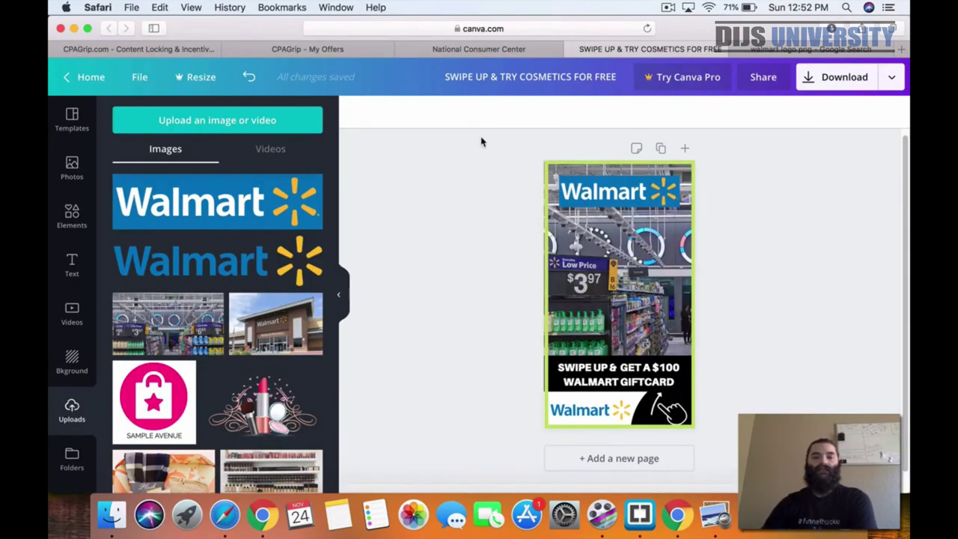
click(314, 48)
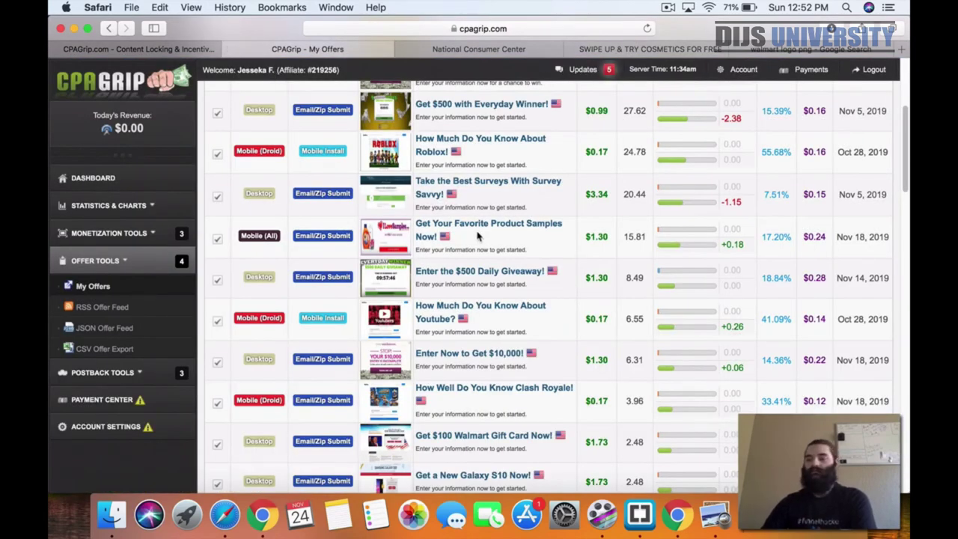
scroll(475, 262, down, 1)
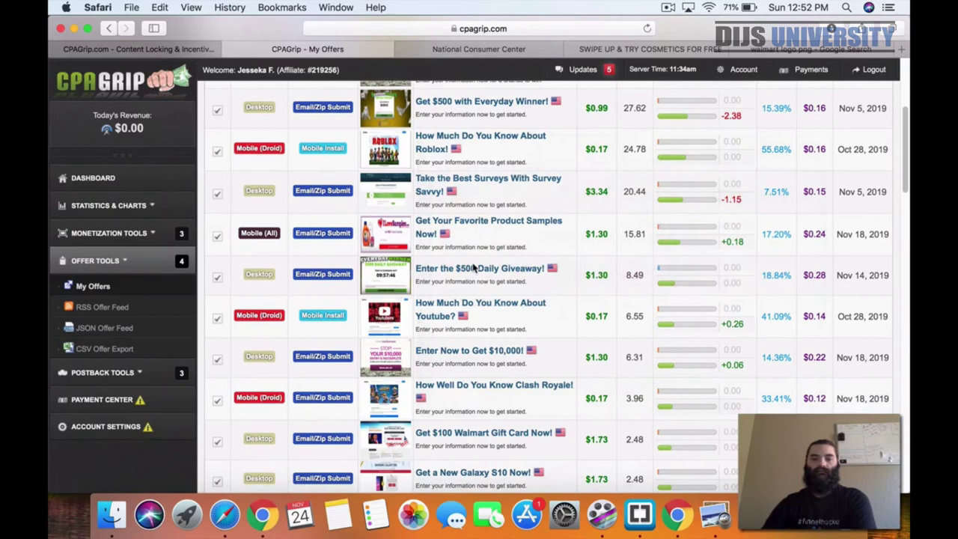
click(670, 11)
click(676, 59)
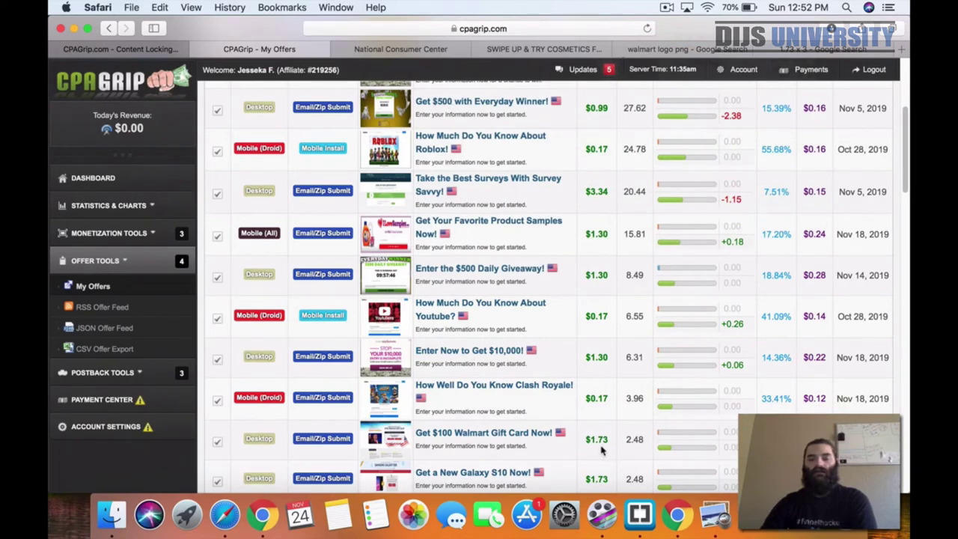
- Check the $100 Walmart Gift Card offer's payout against the 1.73 x 3 Google calculation and view the offer page
drag(588, 443, 609, 442)
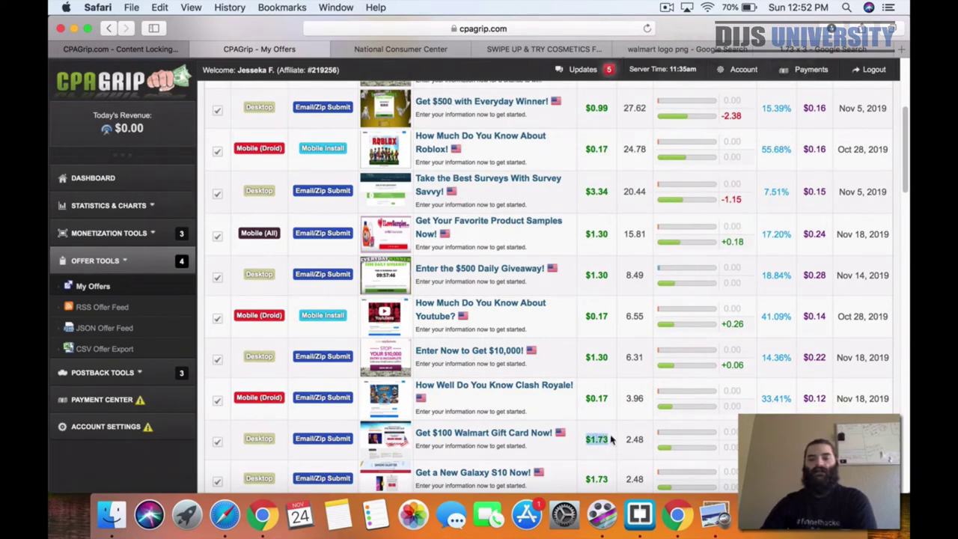
scroll(622, 436, down, 1)
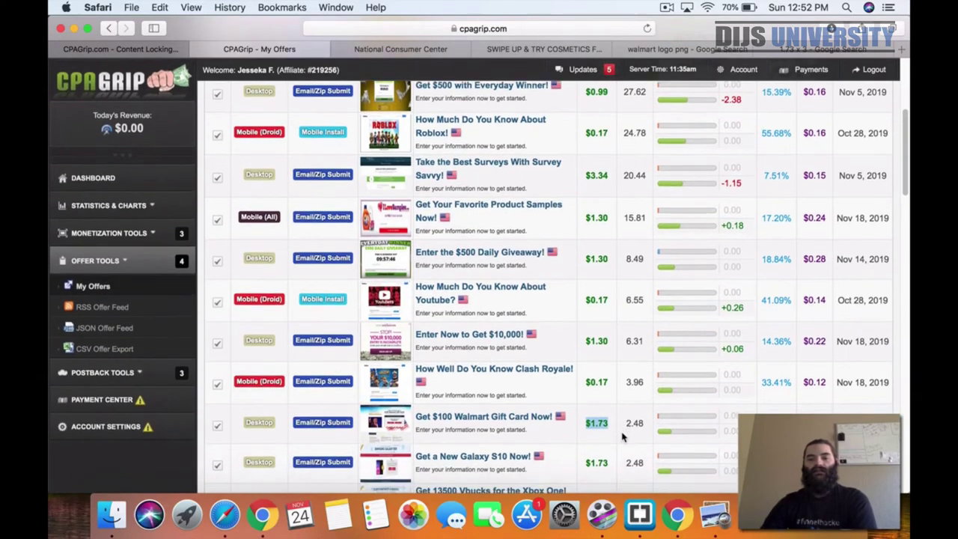
click(828, 51)
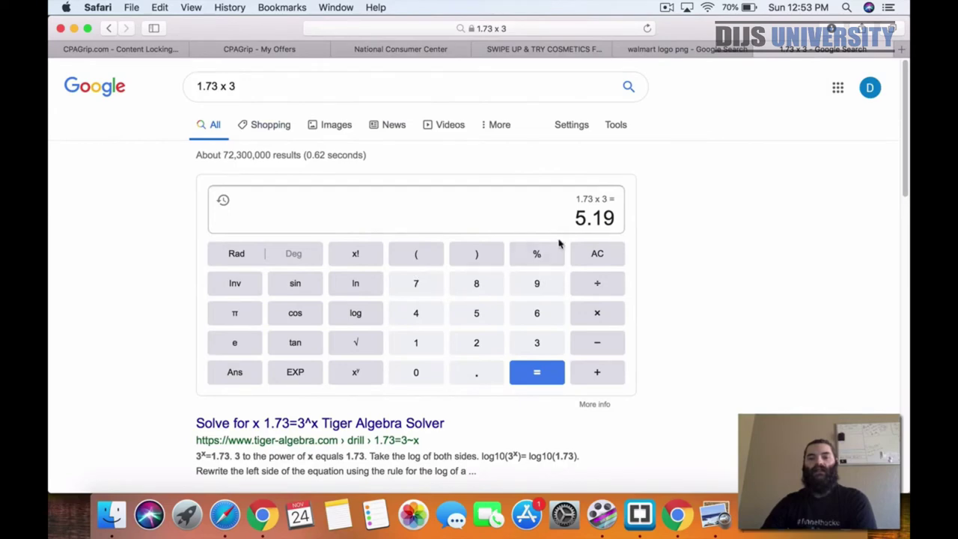
drag(569, 226, 749, 186)
click(748, 186)
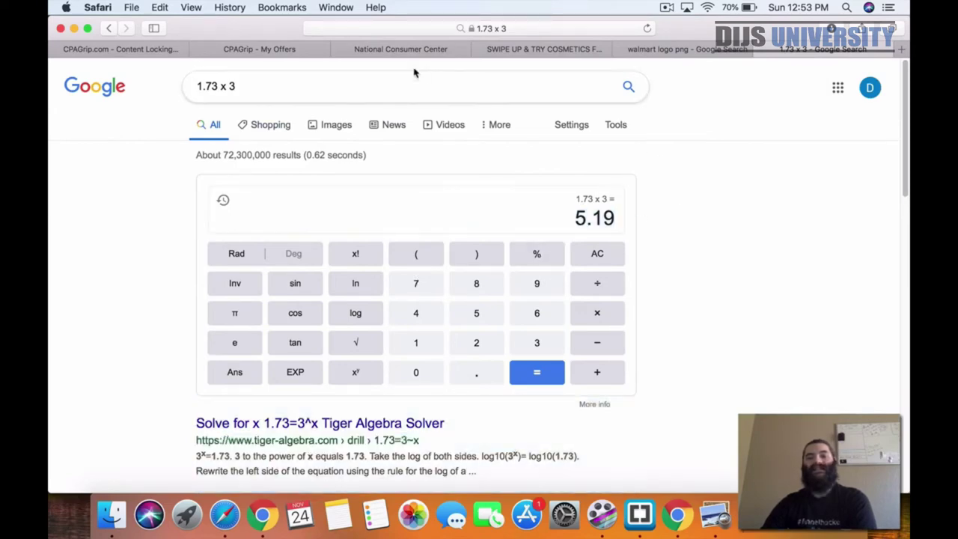
click(401, 52)
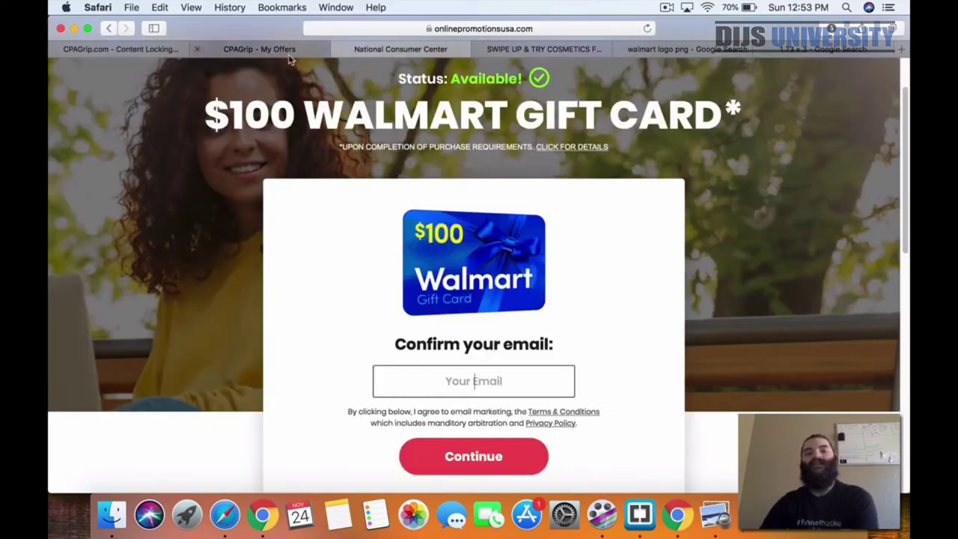
click(241, 49)
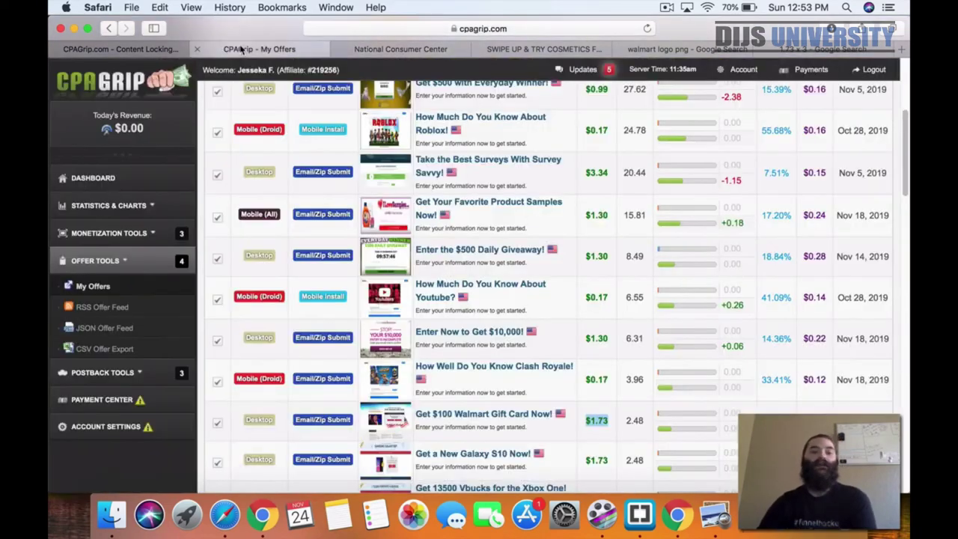
- Switch to Chrome and set the ad set's daily budget to $5.19 in the Budget & Schedule section
click(262, 515)
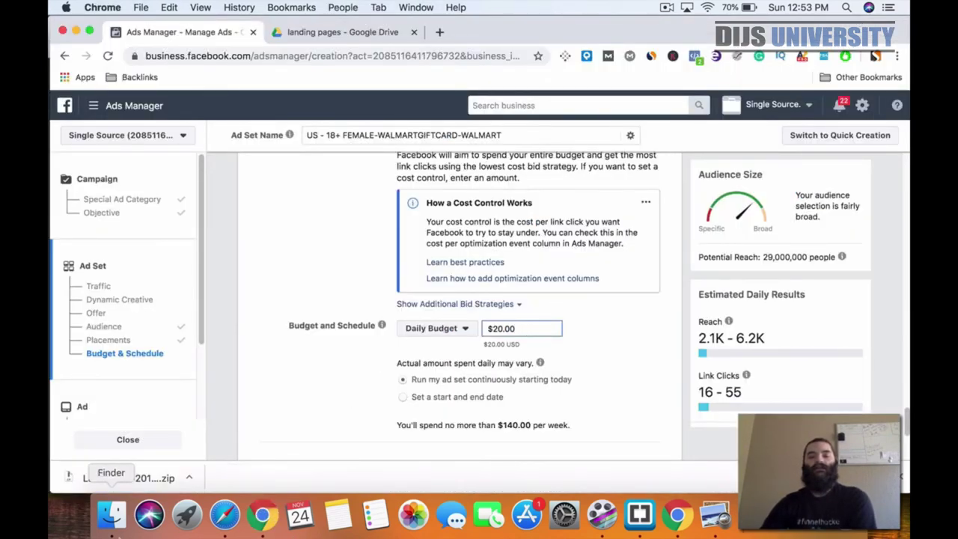
click(334, 335)
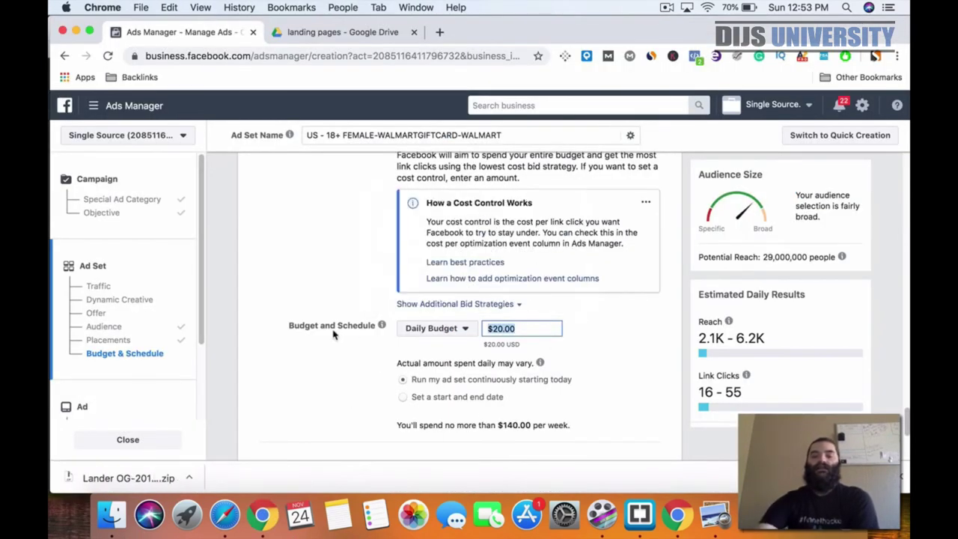
text(5.)
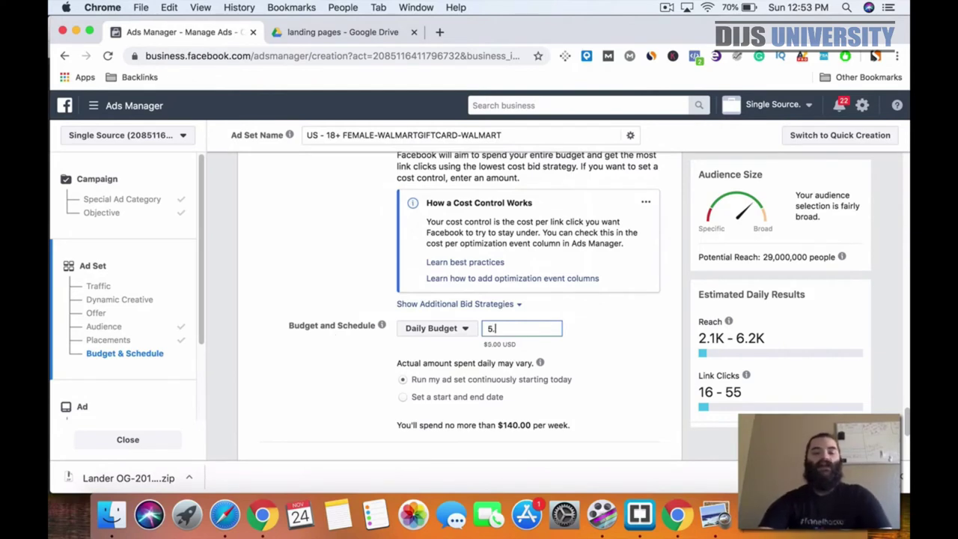
text(19)
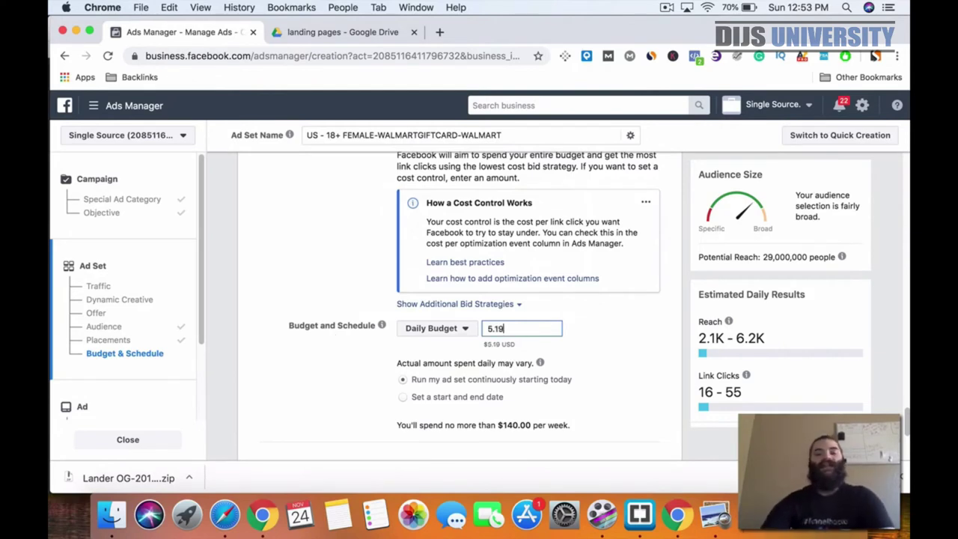
click(636, 349)
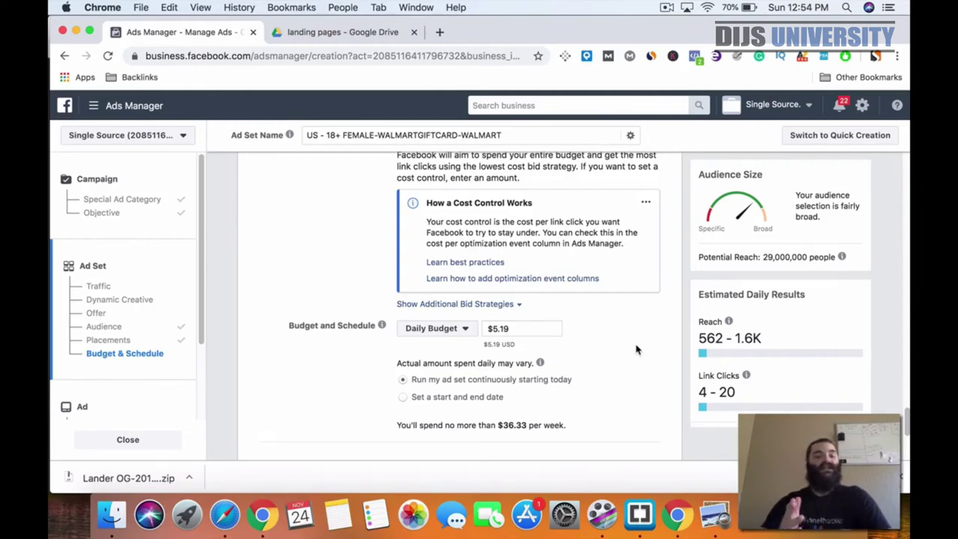
scroll(639, 350, down, 2)
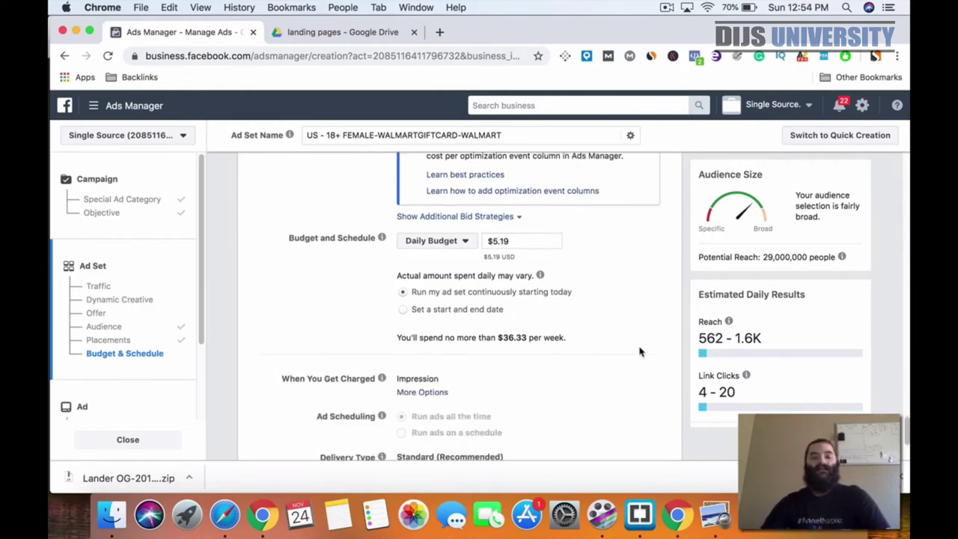
scroll(636, 301, down, 3)
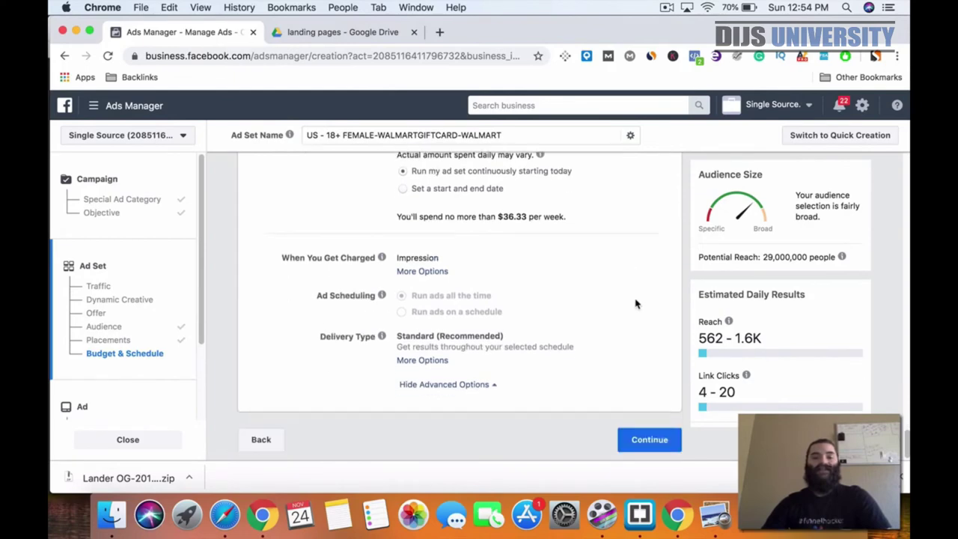
click(649, 448)
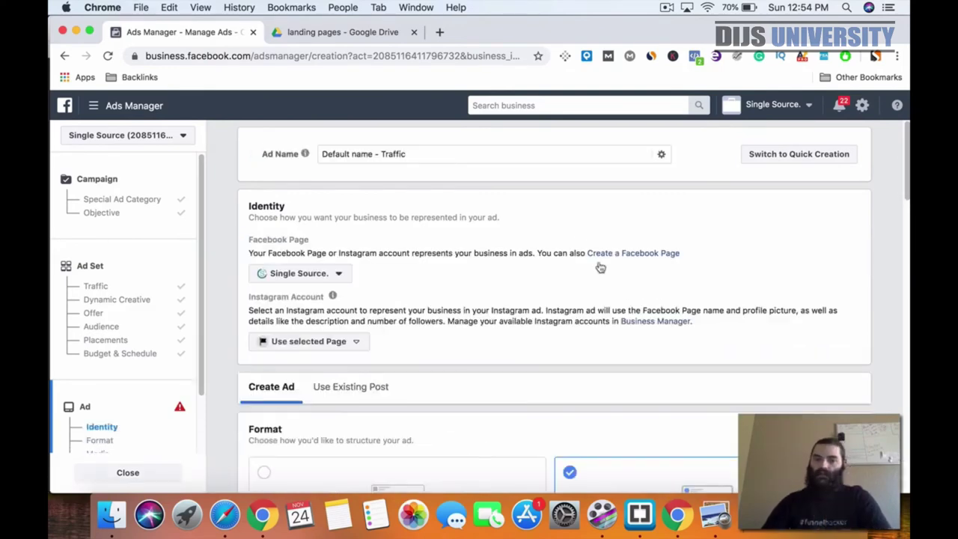
scroll(599, 277, down, 20)
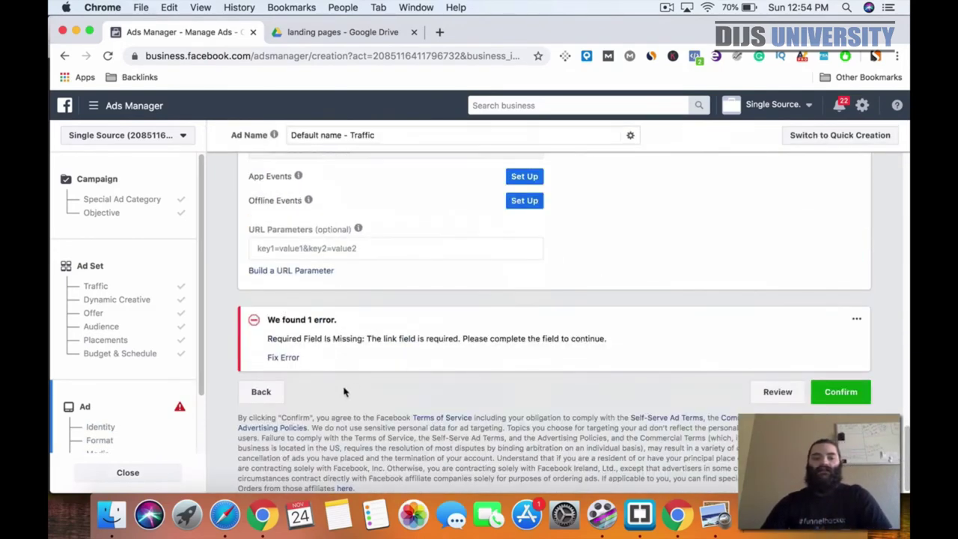
click(259, 394)
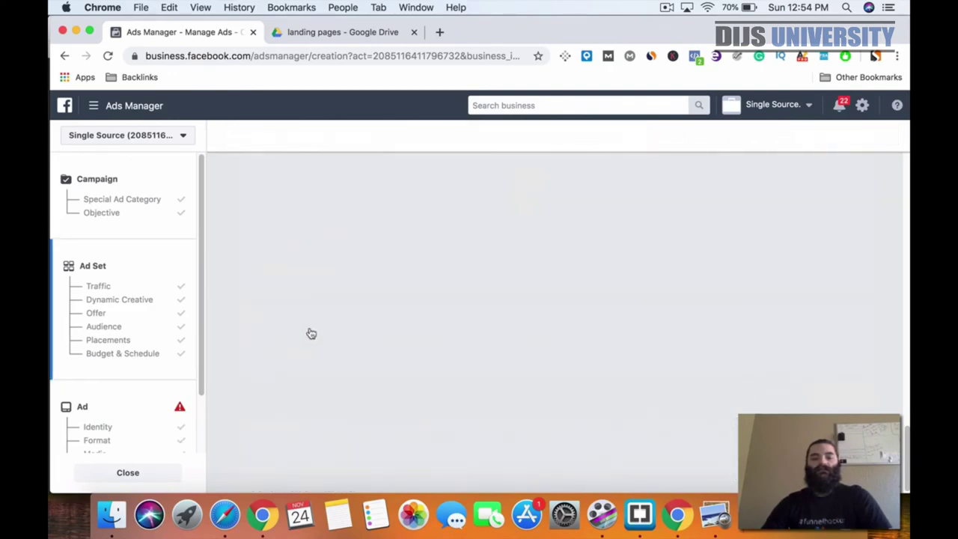
- Set the ad set to be charged per Link Click (CPC) and continue to the ad setup
scroll(450, 280, down, 20)
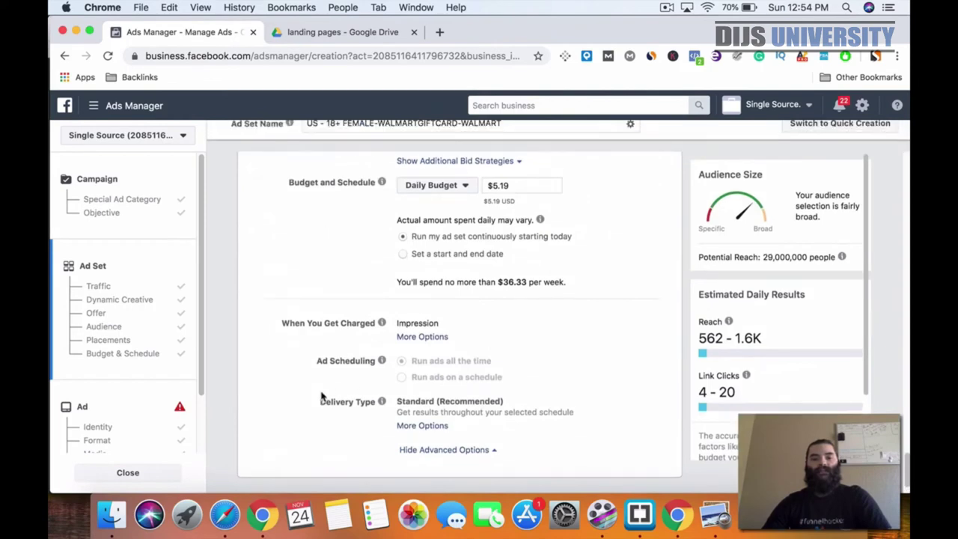
scroll(379, 360, up, 1)
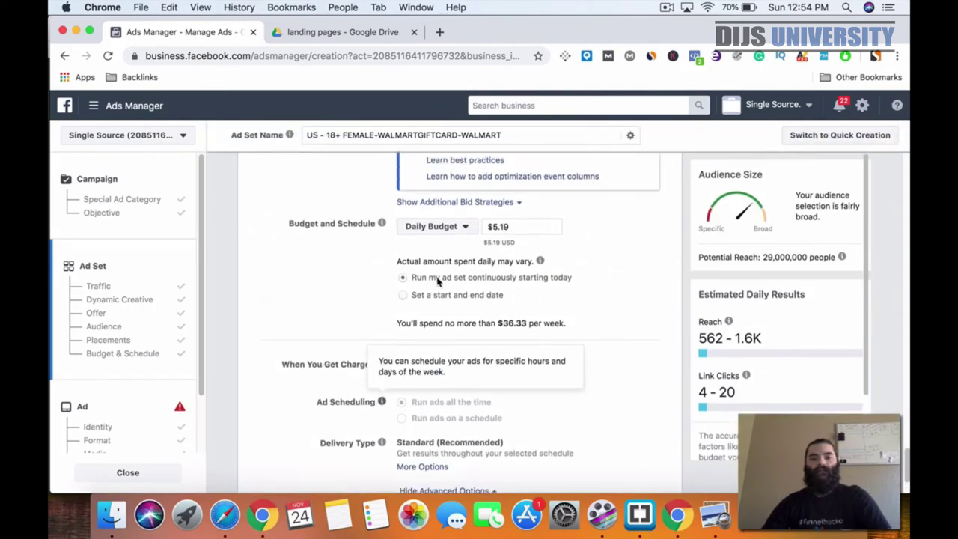
scroll(524, 375, down, 2)
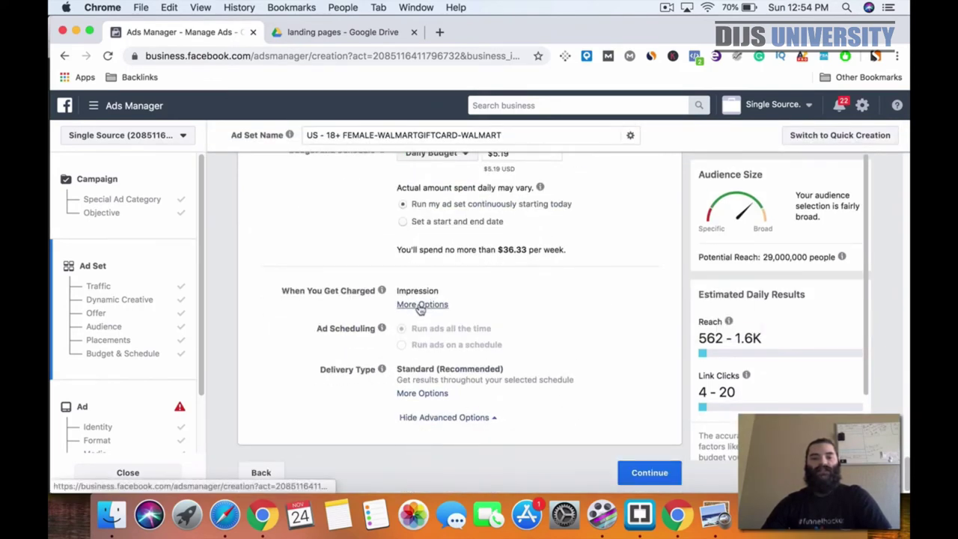
click(417, 306)
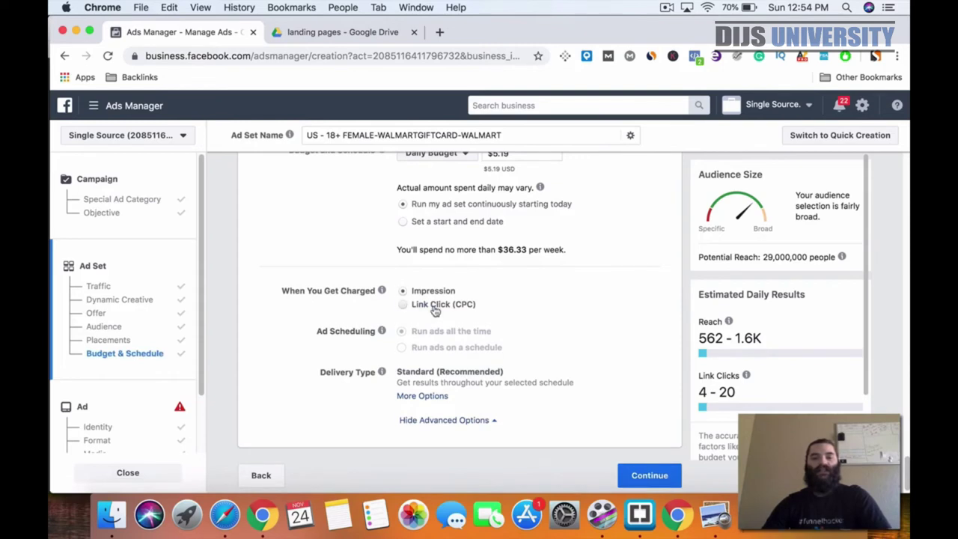
click(433, 305)
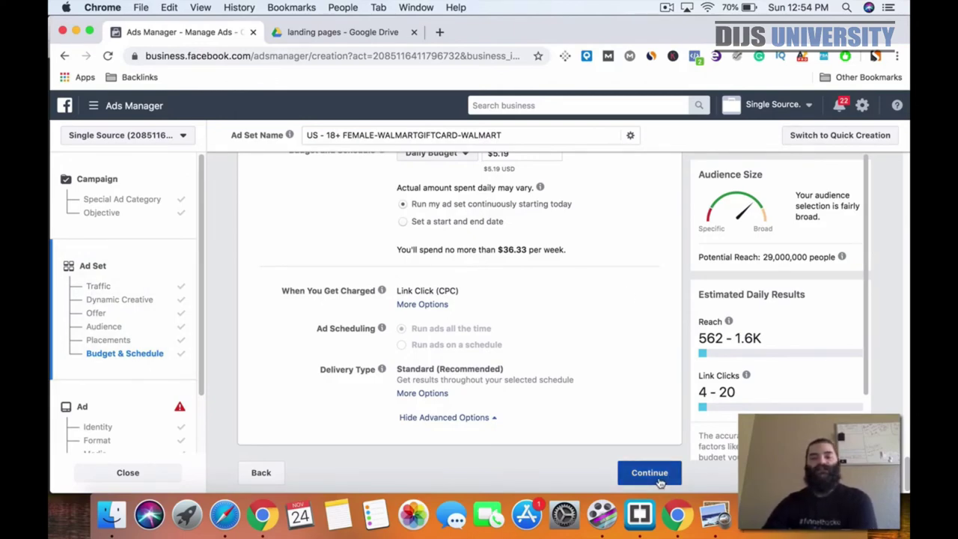
click(650, 473)
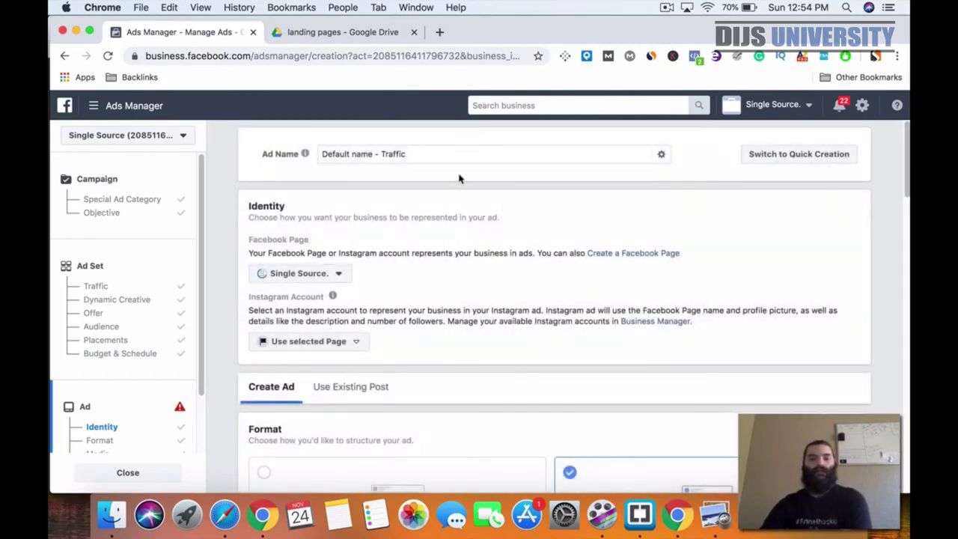
- Check the ad's Identity options, keeping Single Source. as the Facebook Page and Use selected Page as the Instagram account
double_click(372, 153)
scroll(531, 219, down, 3)
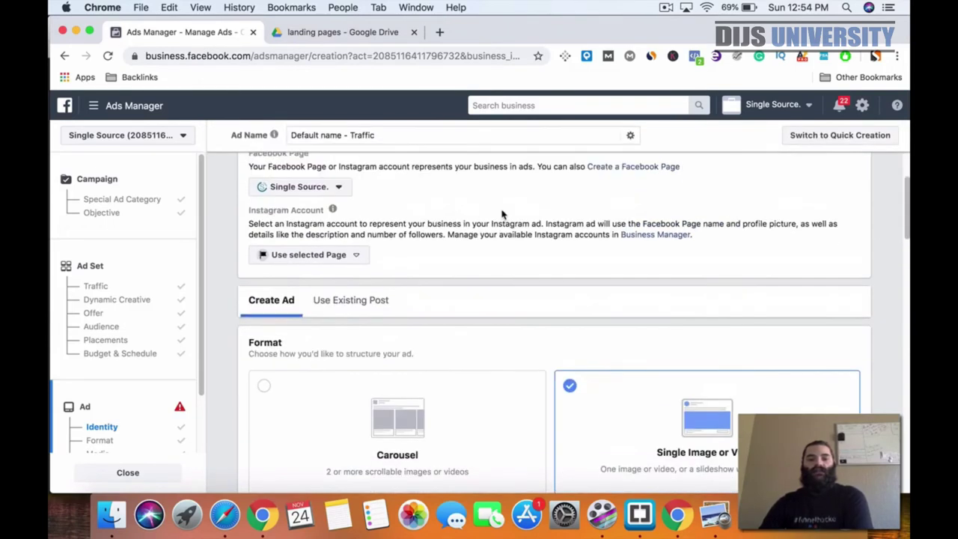
scroll(503, 215, up, 2)
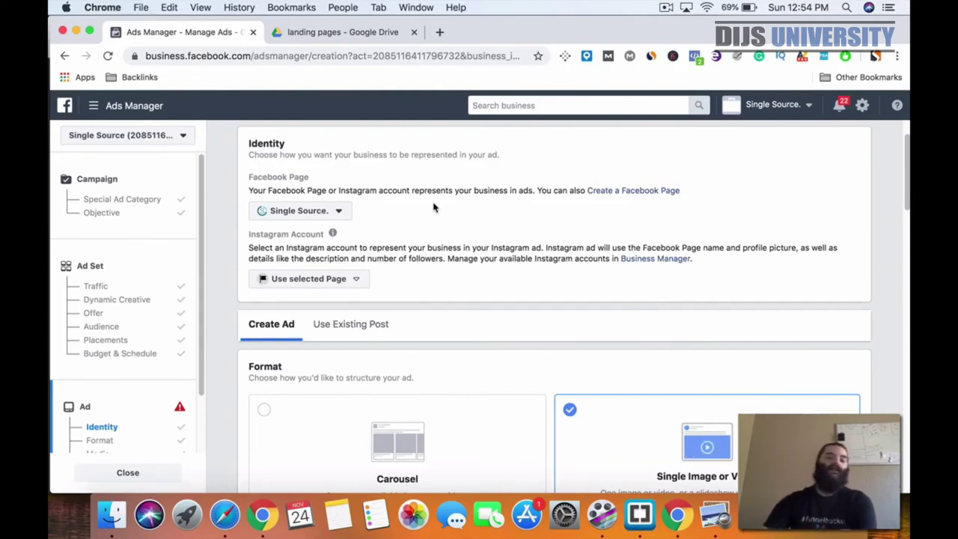
click(332, 212)
click(307, 365)
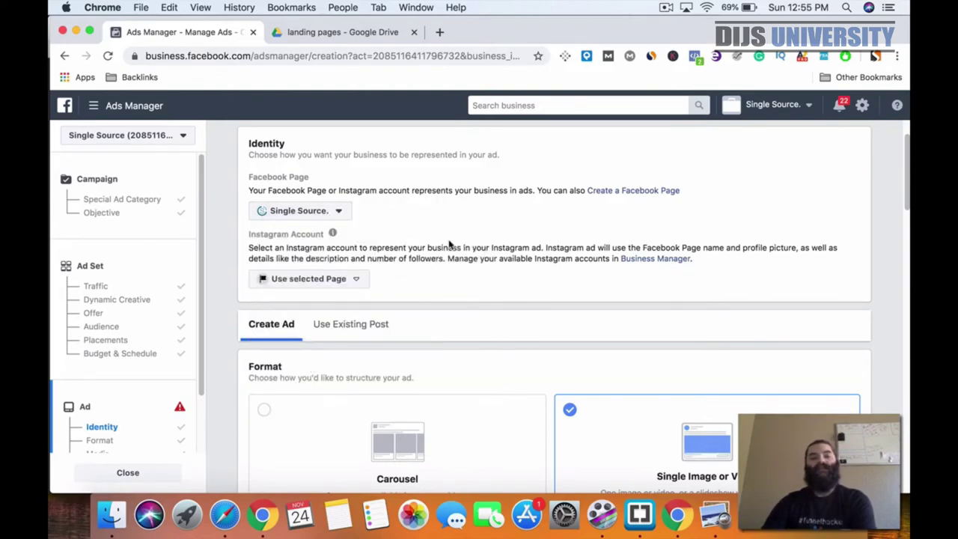
click(358, 282)
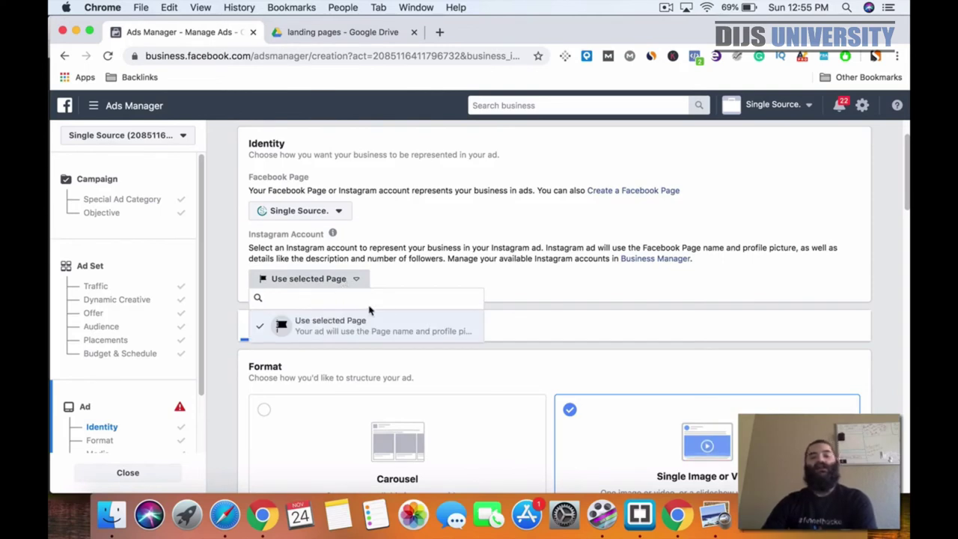
click(350, 283)
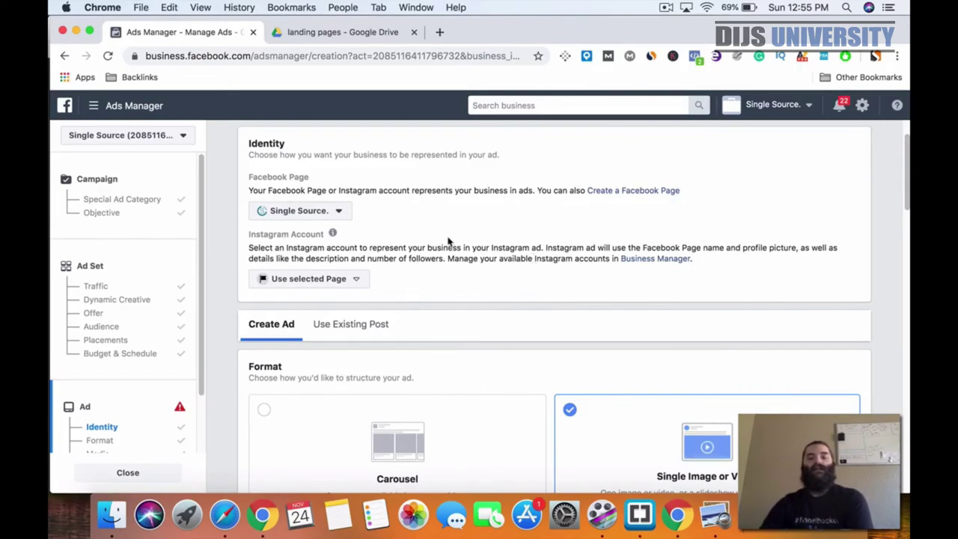
- Keep the Single Image or Video format and open the account image selection to add media to the ad
scroll(558, 245, down, 3)
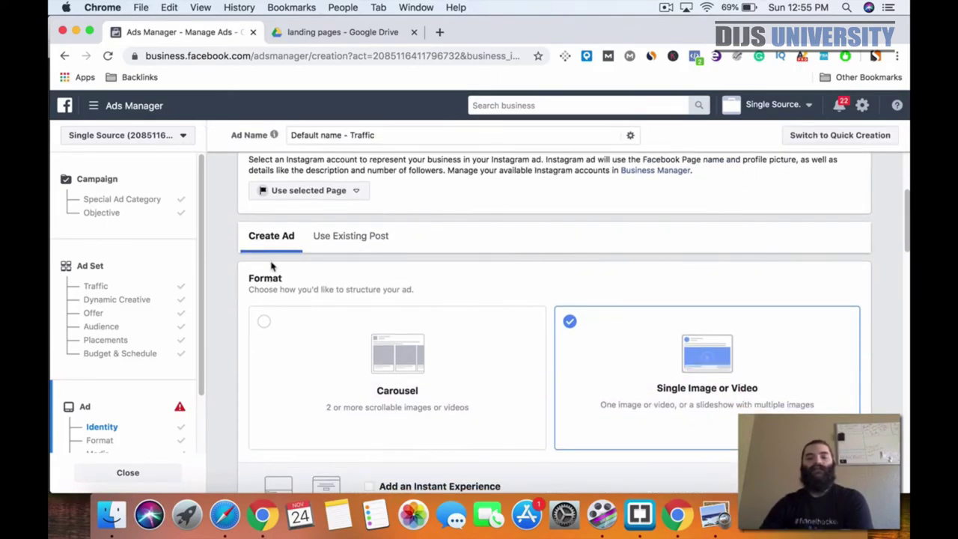
scroll(749, 269, down, 1)
scroll(823, 314, down, 1)
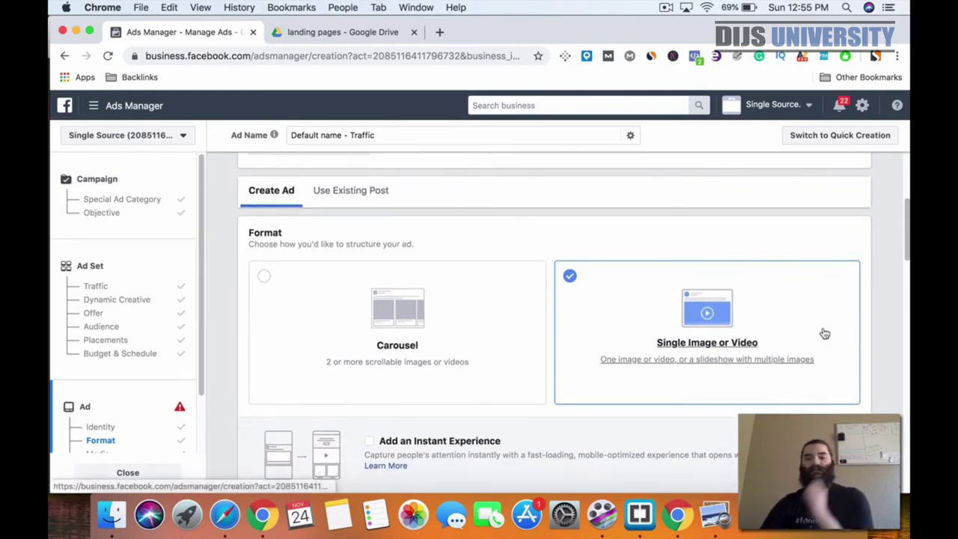
scroll(821, 334, down, 5)
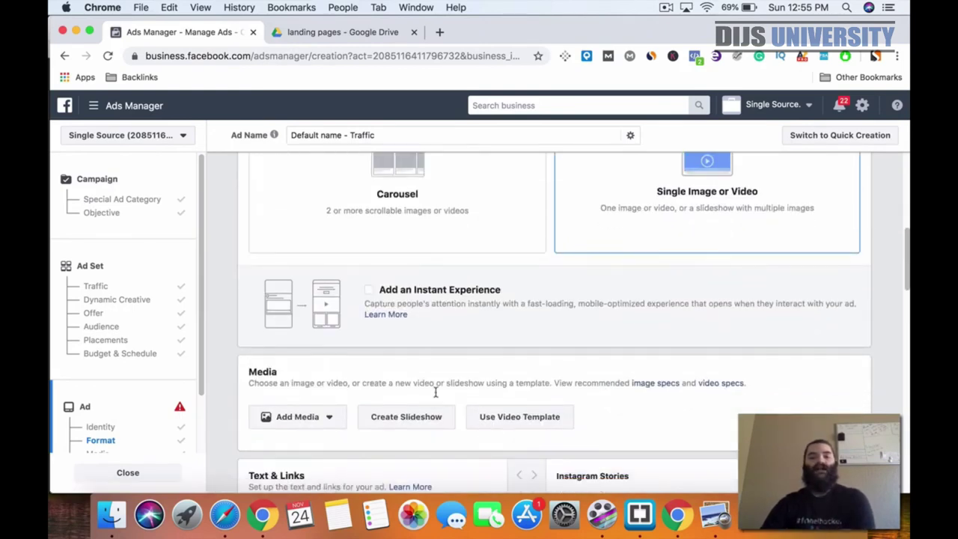
click(286, 426)
click(278, 445)
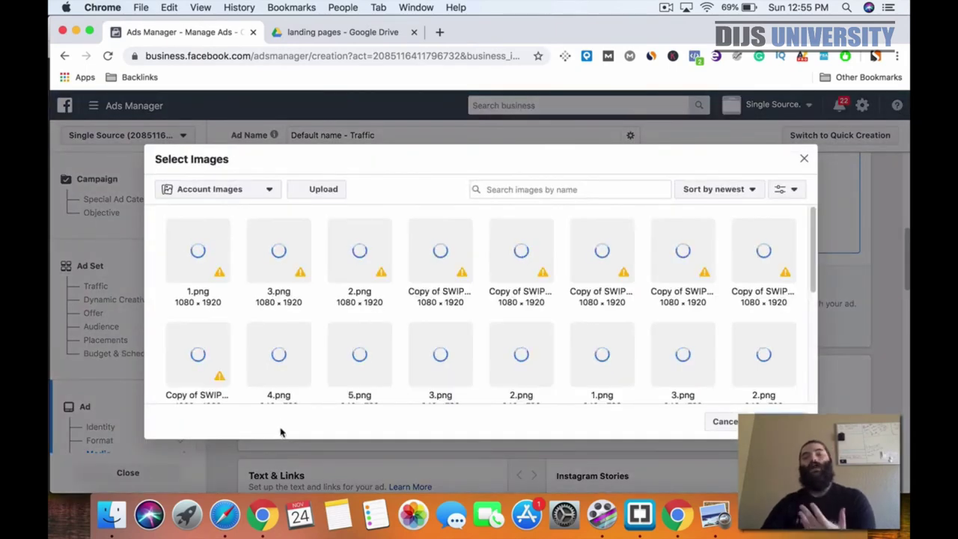
- Upload the Walmart story image SWIPE UP & TRY COSMETICS FOR FREE.png from the Downloads folder to the account images
click(325, 195)
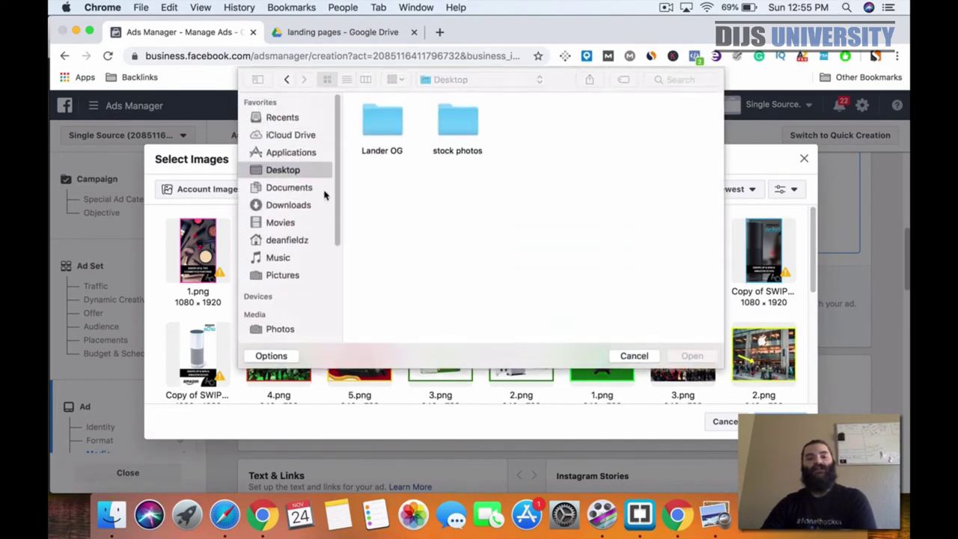
click(284, 209)
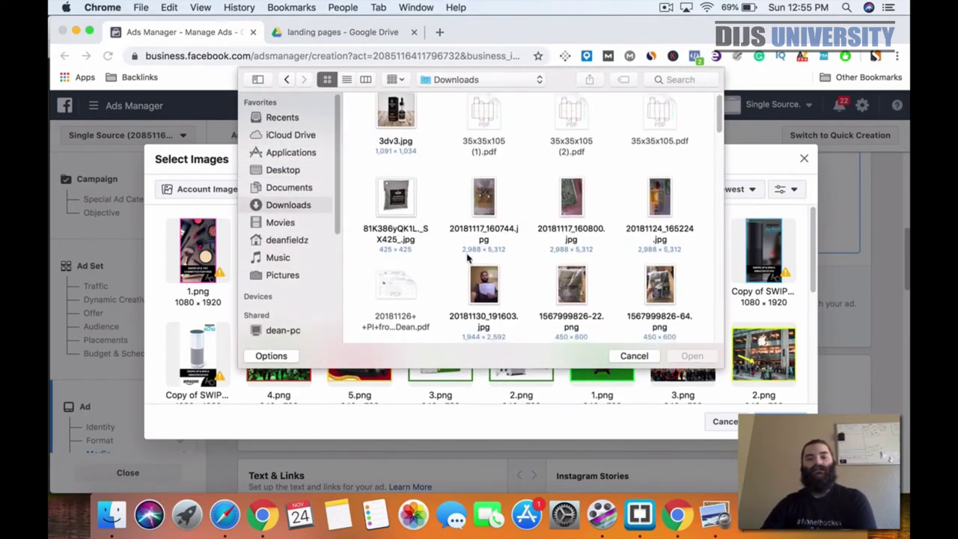
scroll(467, 258, down, 10)
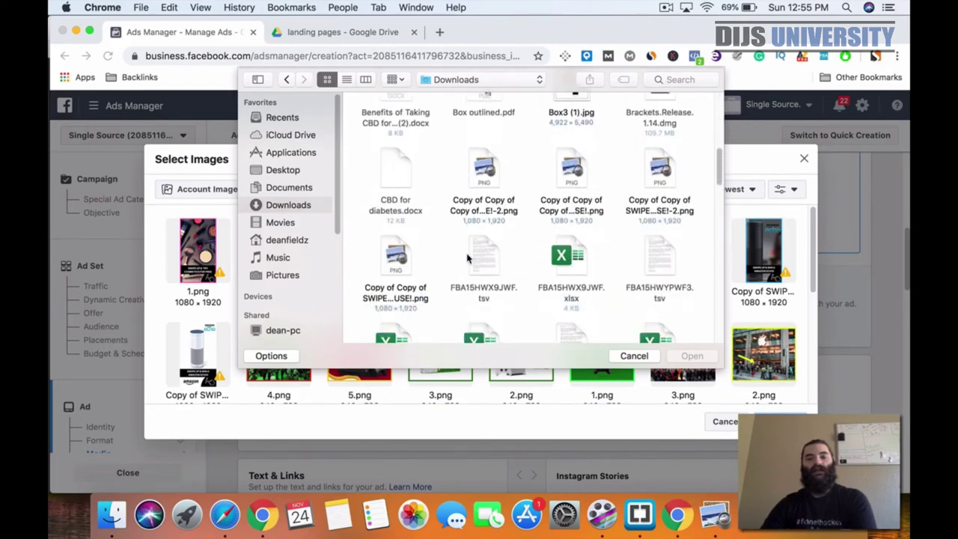
scroll(467, 258, down, 5)
scroll(463, 258, up, 3)
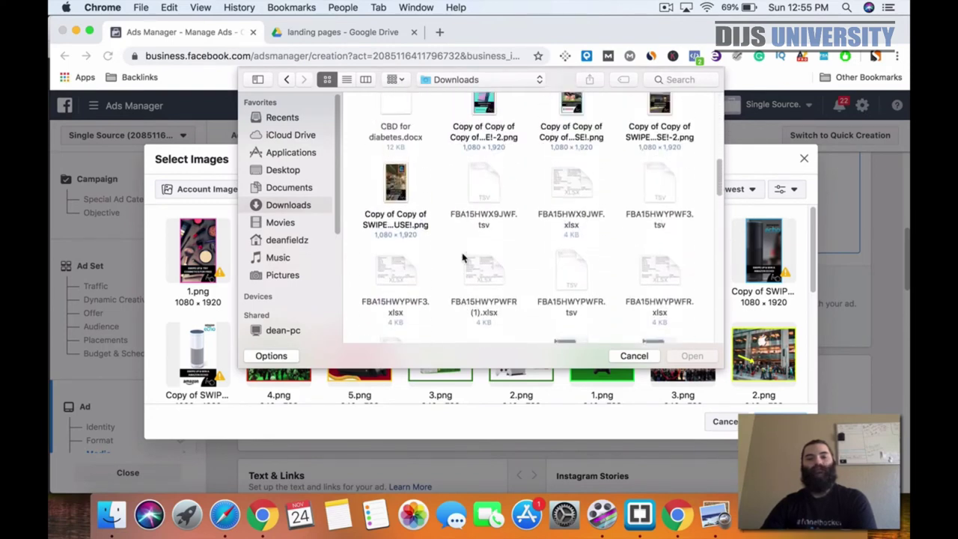
scroll(444, 246, down, 1)
scroll(479, 217, up, 5)
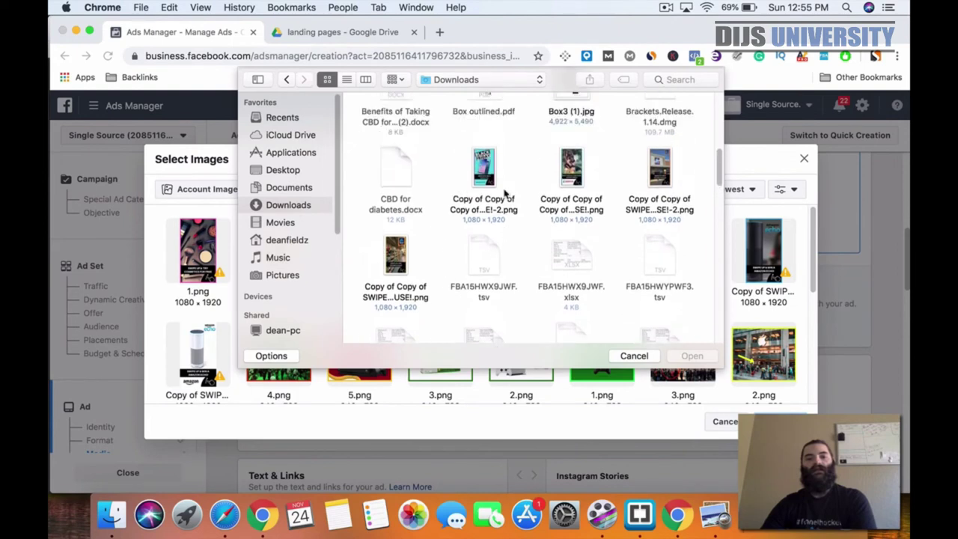
scroll(681, 257, down, 4)
scroll(681, 260, down, 10)
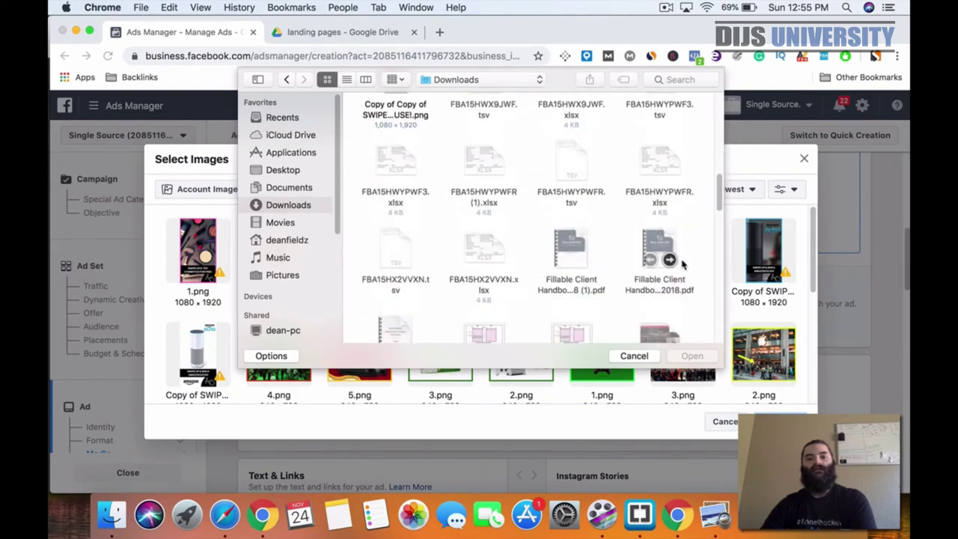
scroll(682, 265, down, 10)
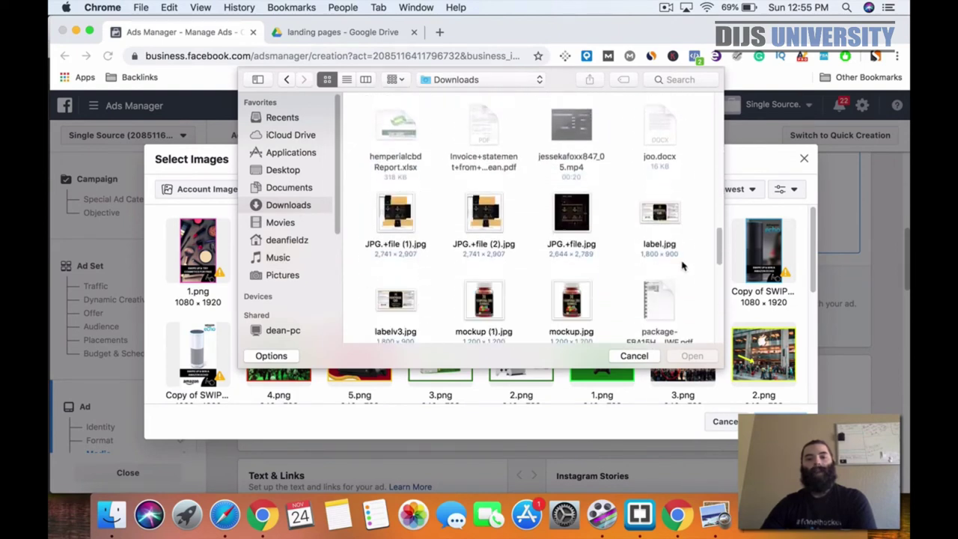
scroll(683, 268, down, 5)
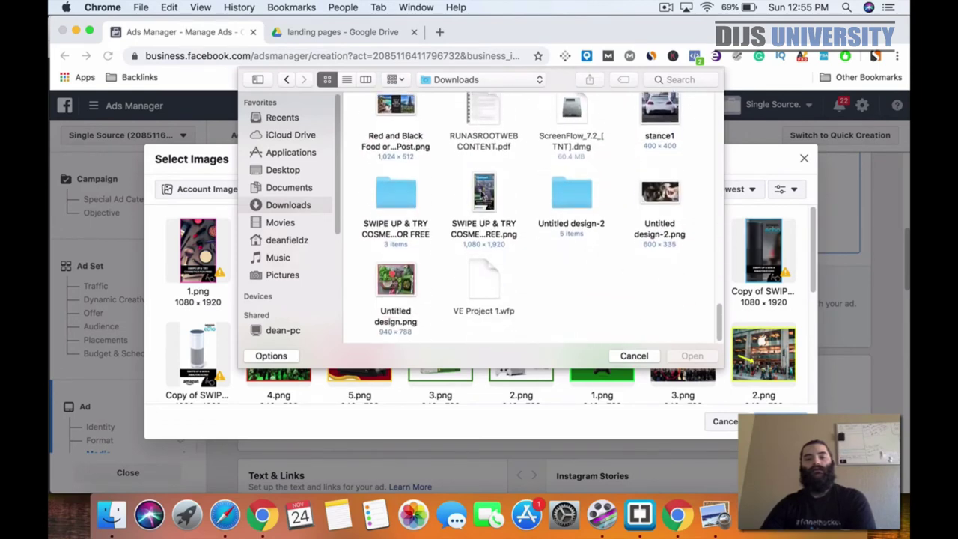
click(483, 193)
click(687, 357)
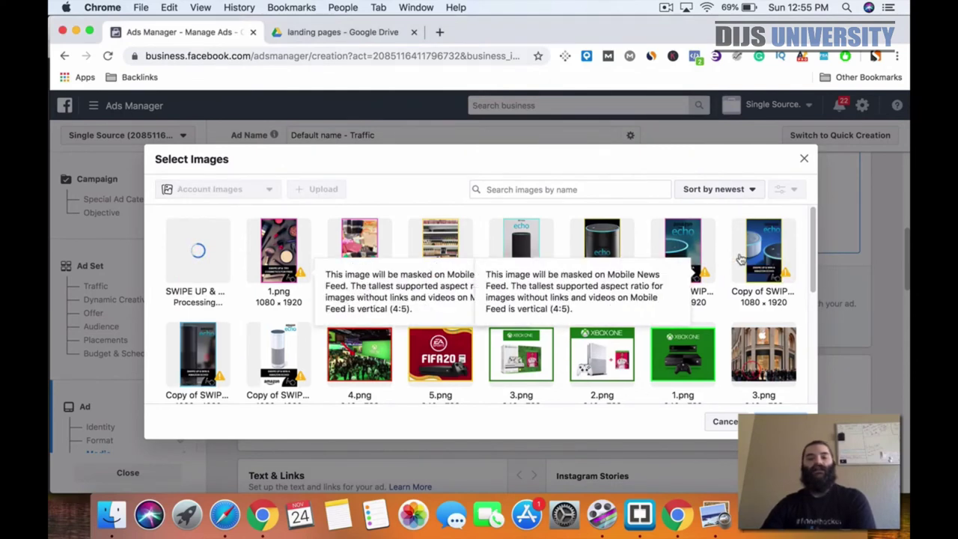
- Confirm the uploaded 1080 × 1920 image as the ad's media and close the image selection
scroll(816, 235, down, 2)
drag(816, 235, 812, 311)
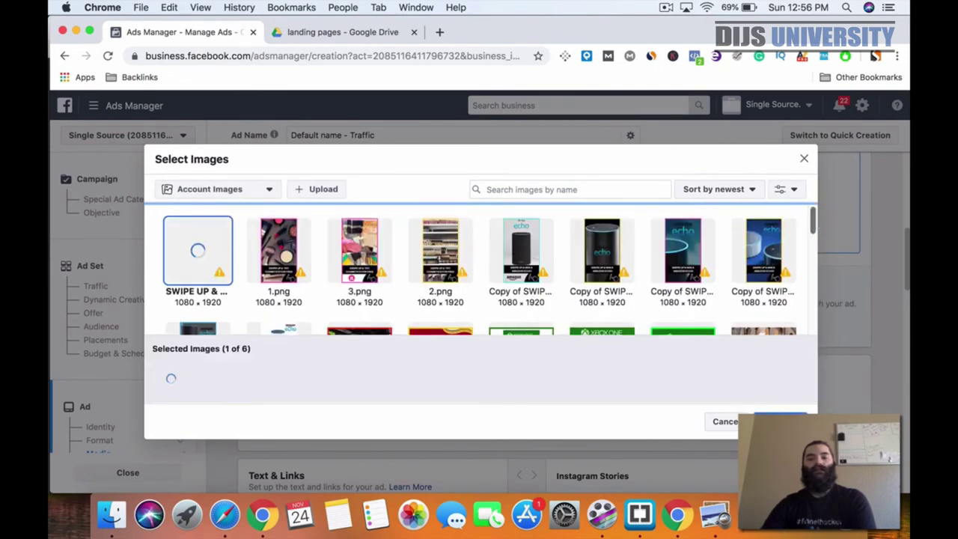
key(Escape)
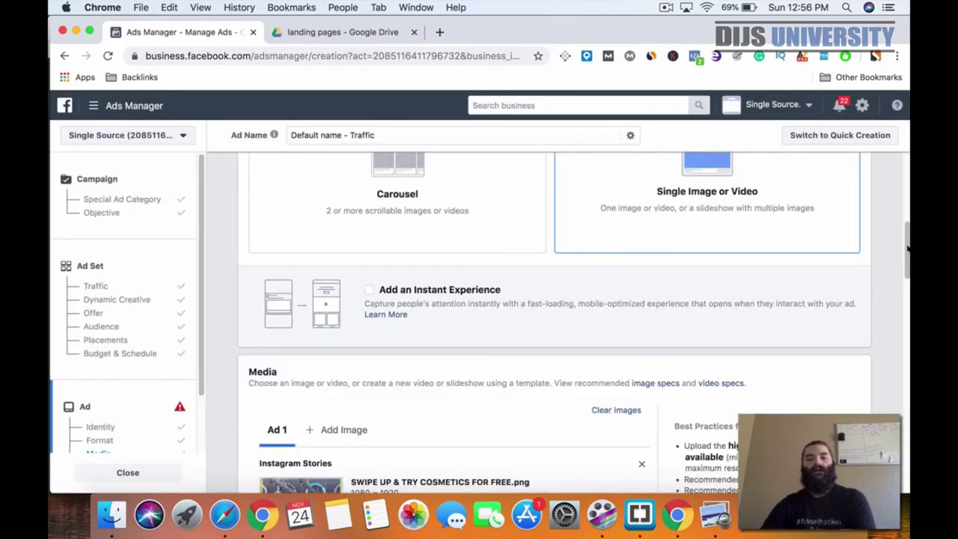
- Examine the Instagram Stories preview of the Walmart ad alongside the Text & Links and Media sections
drag(908, 248, 902, 362)
scroll(905, 286, down, 2)
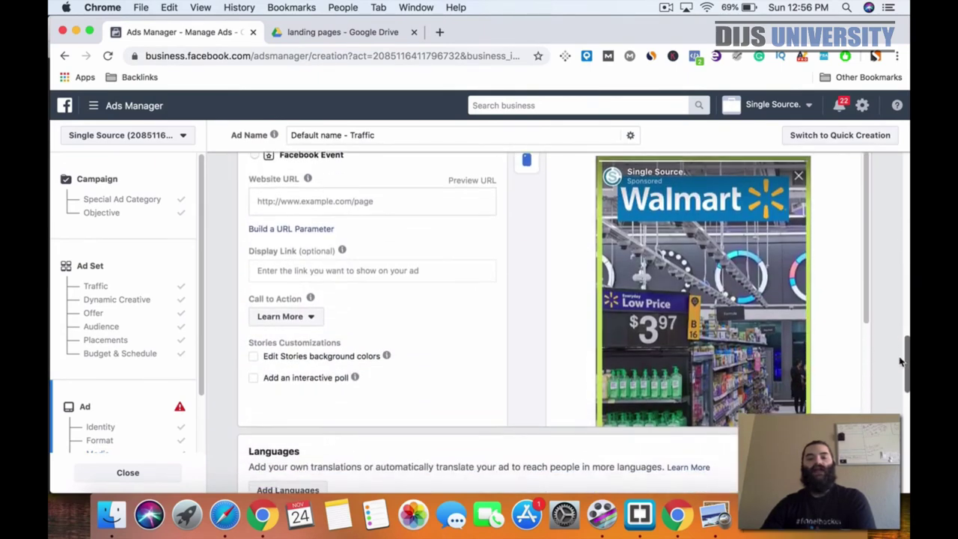
click(349, 271)
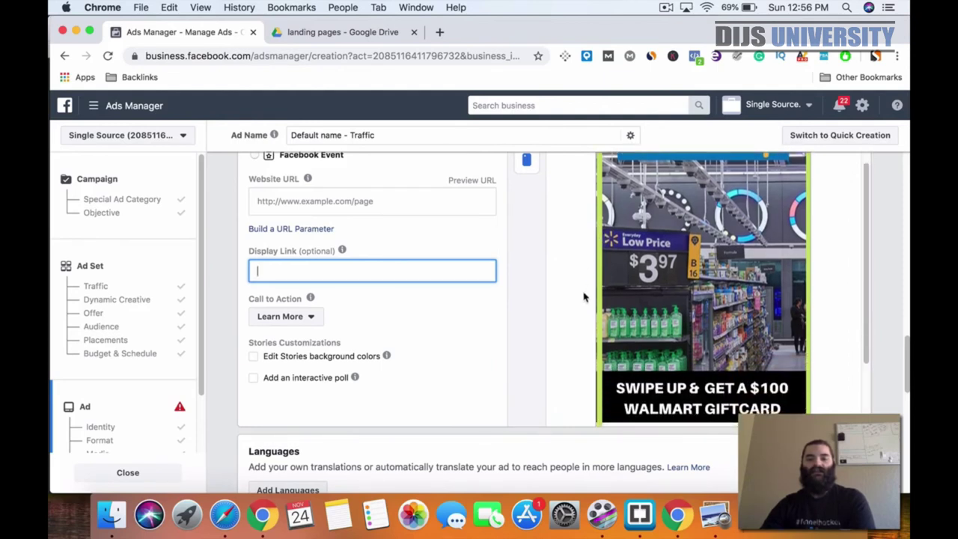
scroll(584, 296, down, 3)
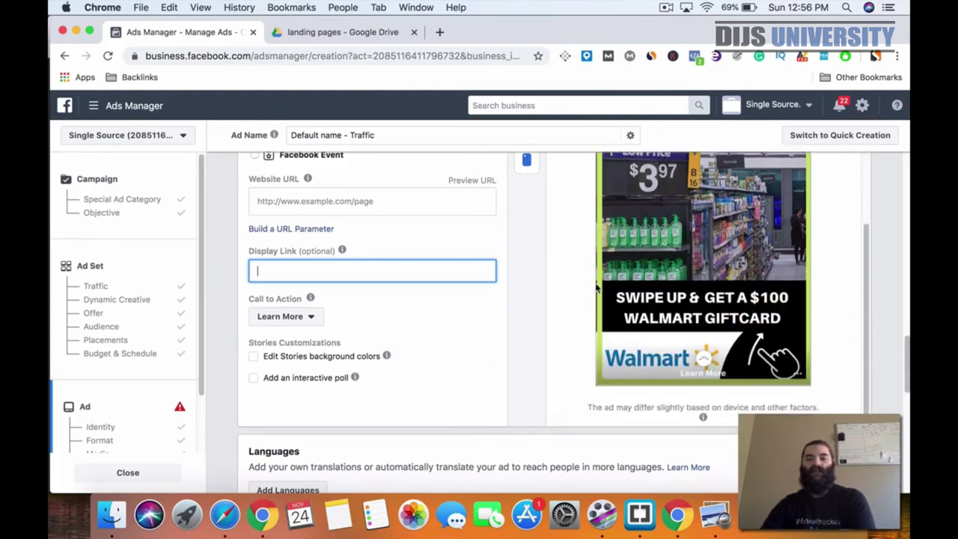
scroll(619, 247, up, 3)
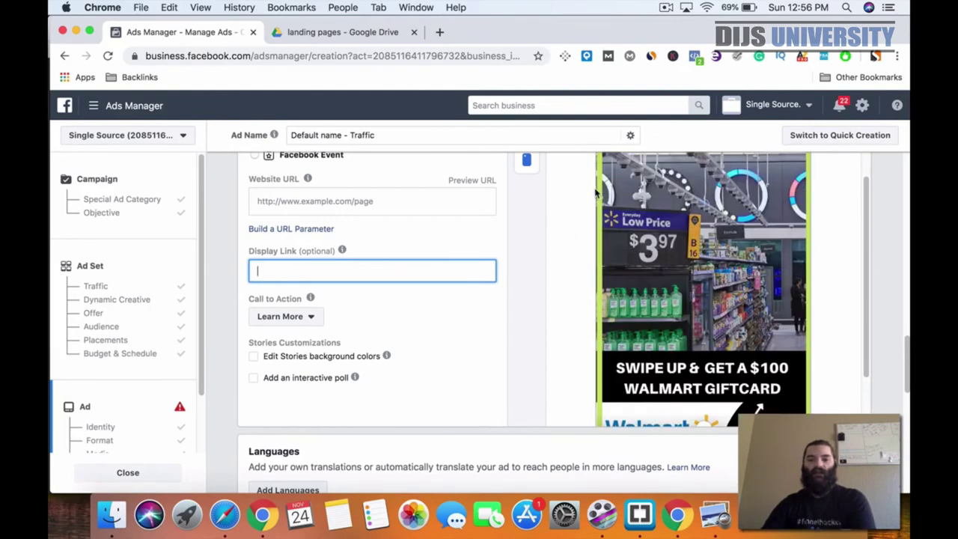
scroll(584, 200, up, 1)
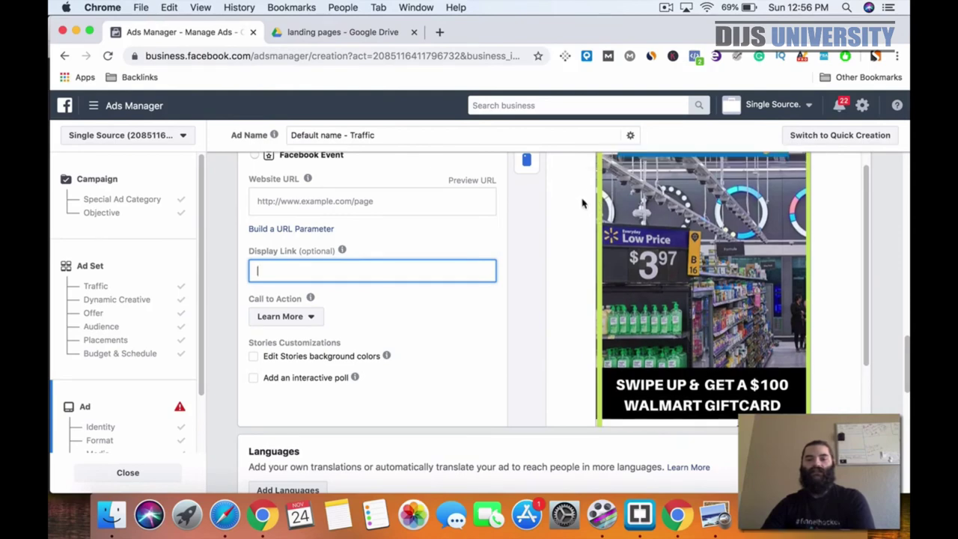
scroll(582, 204, up, 5)
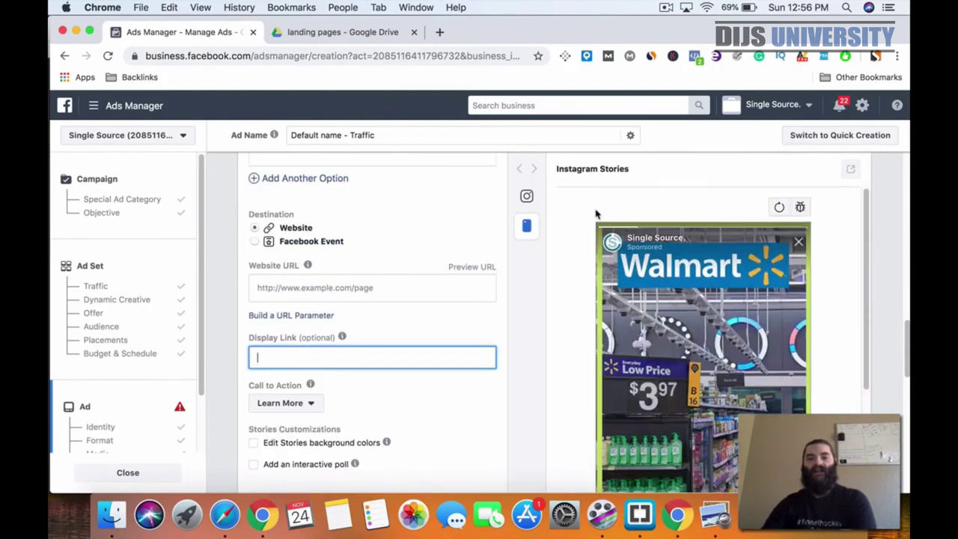
scroll(597, 217, up, 5)
scroll(596, 217, down, 2)
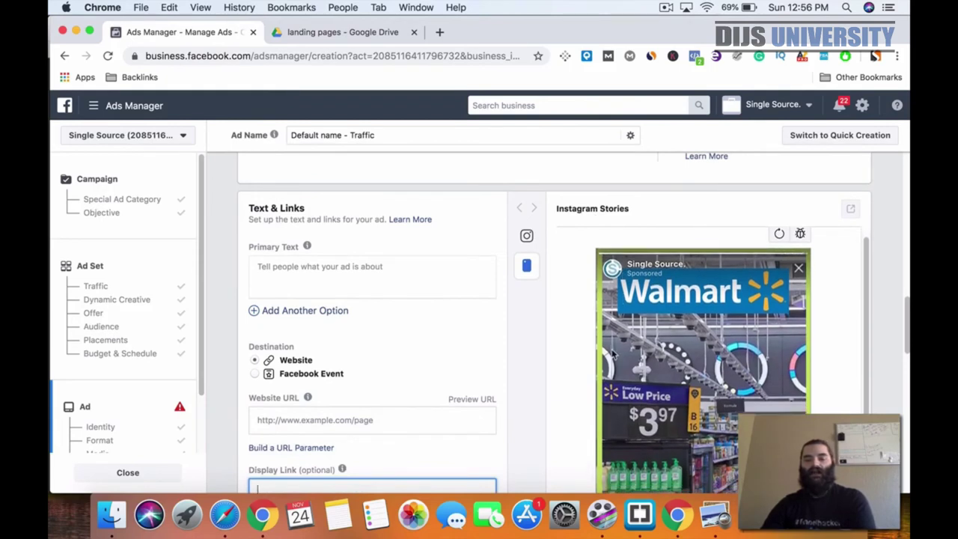
scroll(618, 348, down, 1)
scroll(619, 348, down, 1)
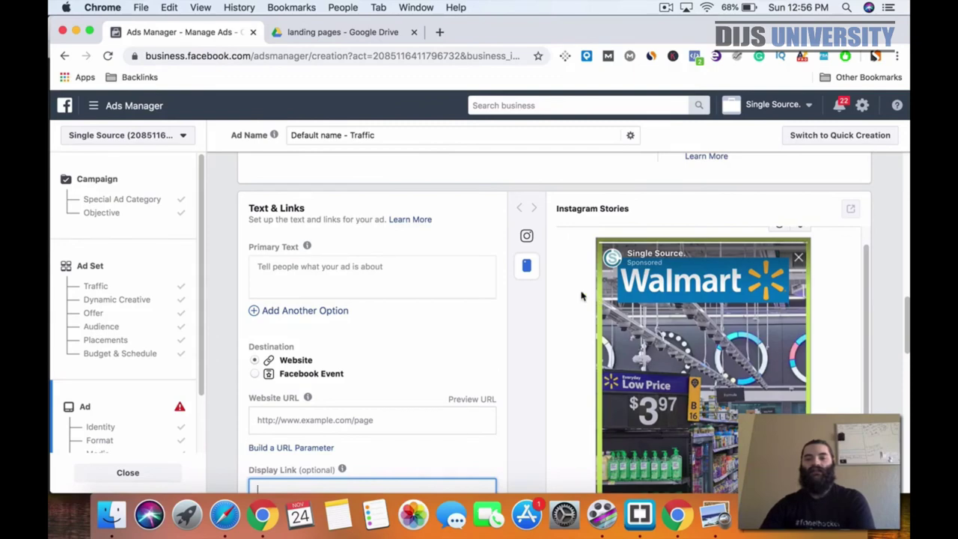
scroll(578, 333, down, 3)
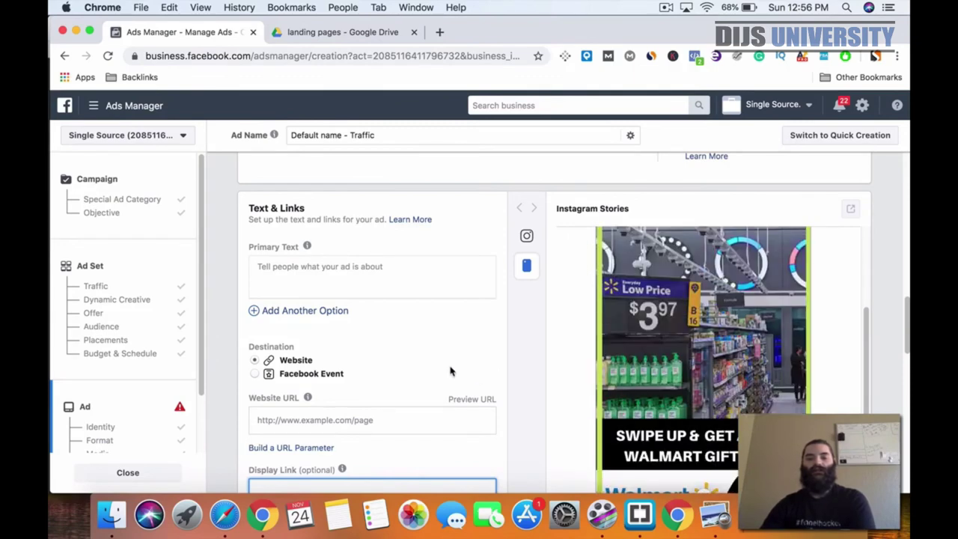
scroll(499, 367, up, 5)
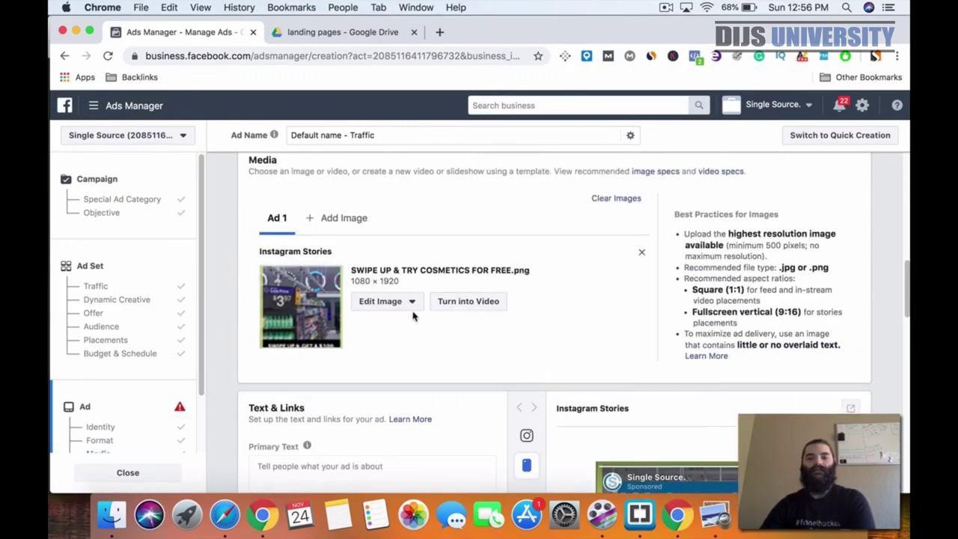
scroll(509, 358, down, 5)
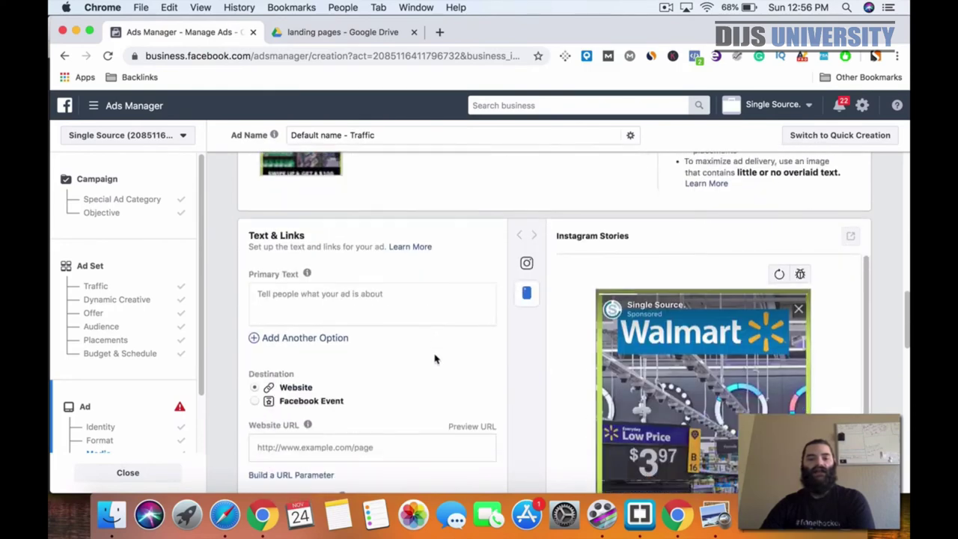
- Open toptierrewards.com/glt1/index.html in a new browser tab, copy its address and close that tab
click(282, 448)
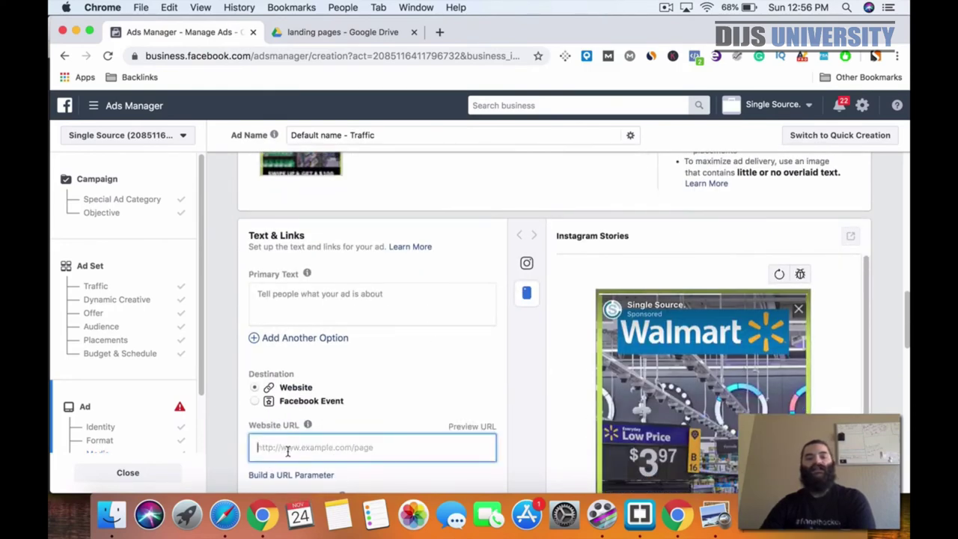
click(439, 32)
text(t)
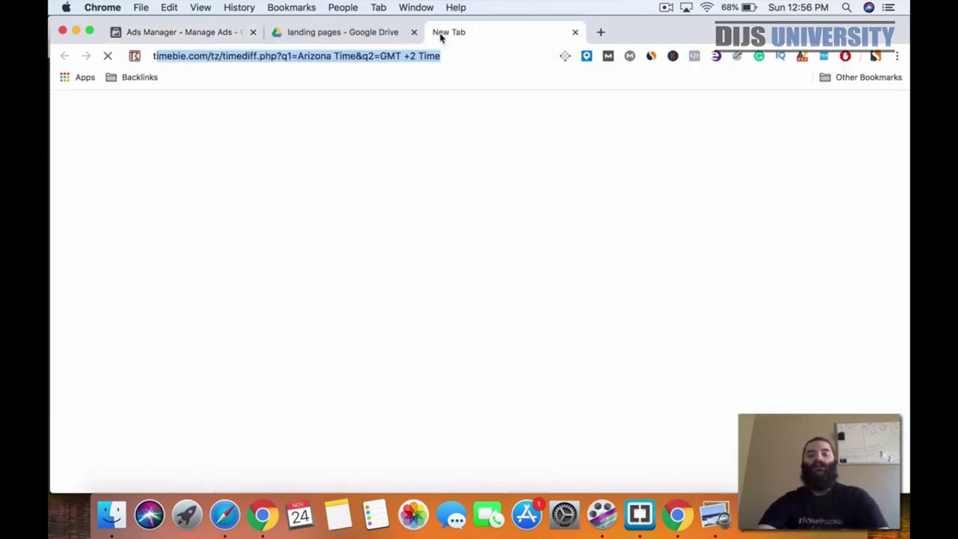
text(ope)
key(BackSpace)
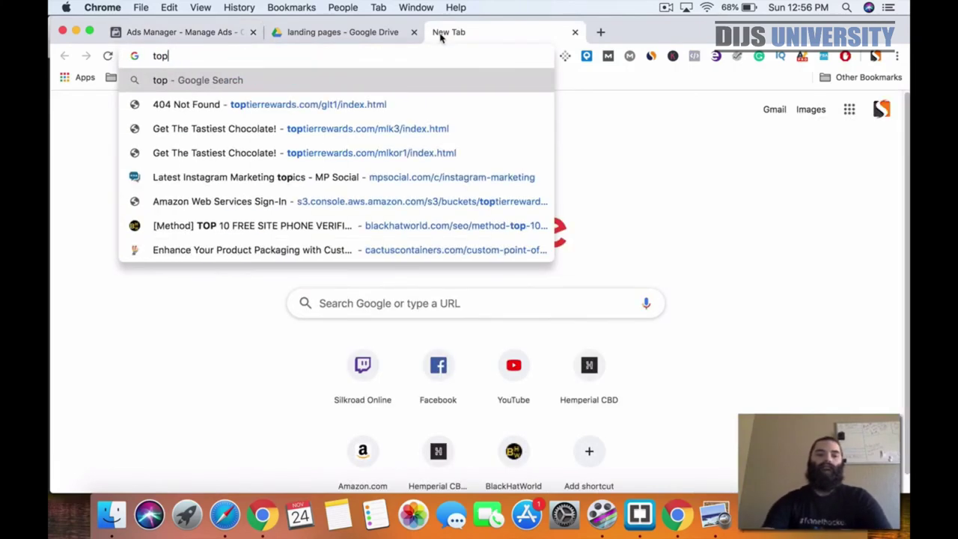
key(Down)
key(Return)
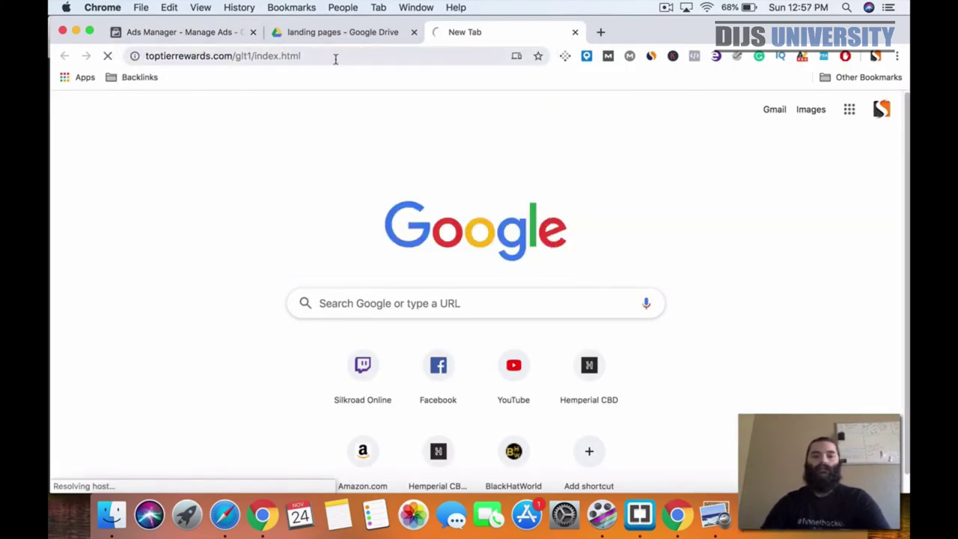
click(336, 57)
key(super+c)
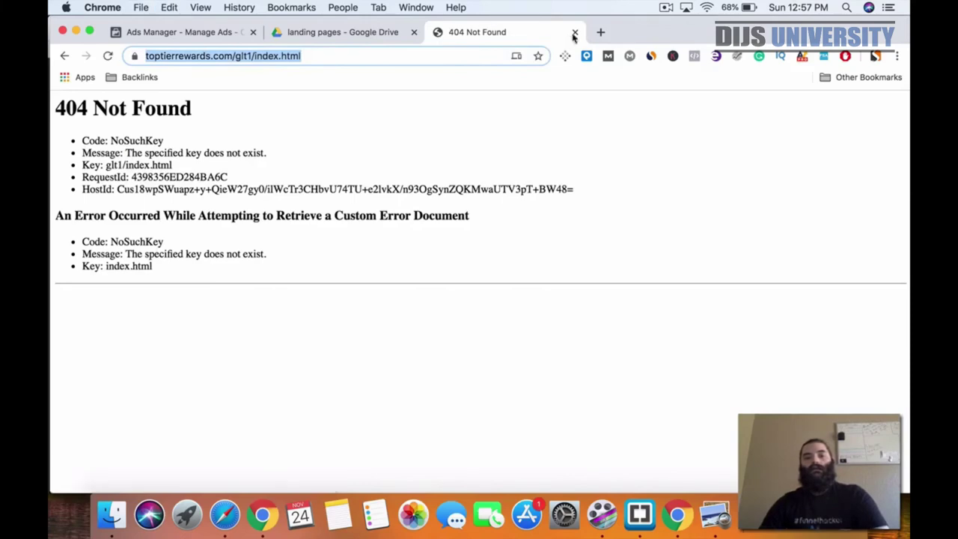
click(575, 33)
click(293, 36)
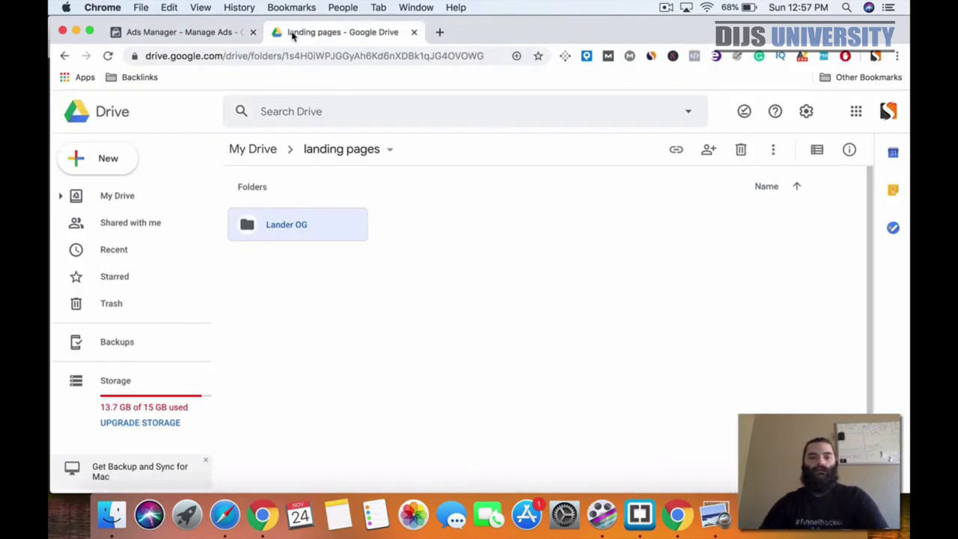
click(202, 32)
click(288, 446)
key(super+v)
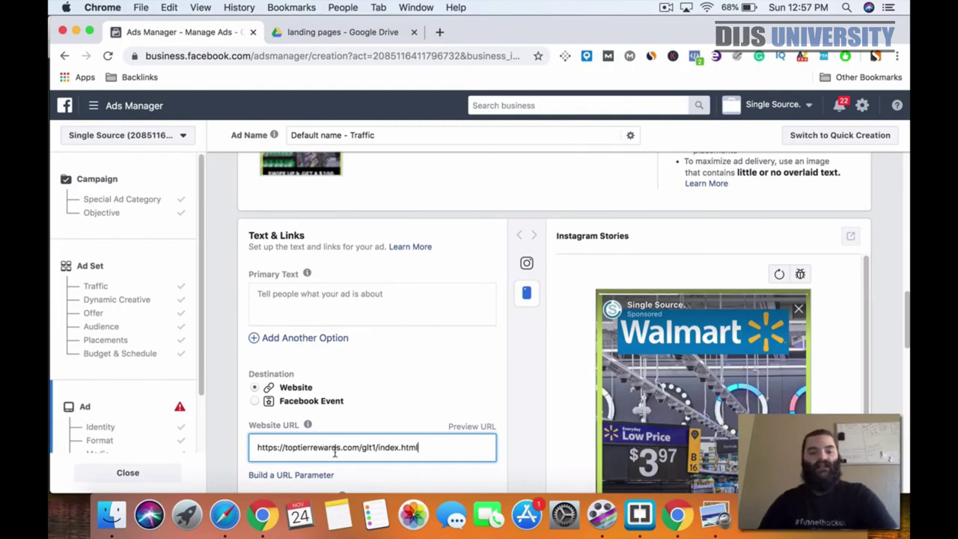
- Switch to Brackets to review the landing page's index.html code, and return to the ad's Text & Links section in Chrome
click(626, 519)
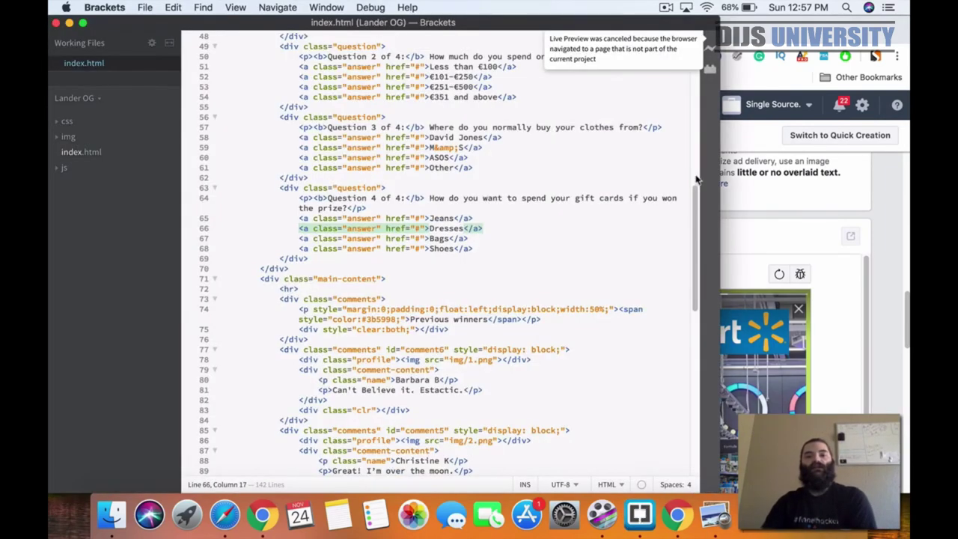
scroll(422, 228, down, 10)
scroll(421, 228, up, 20)
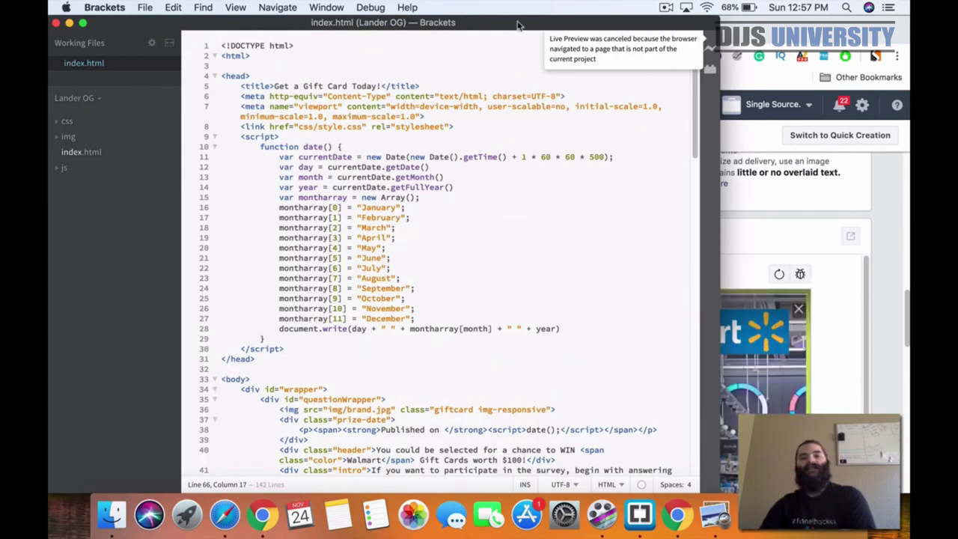
click(679, 45)
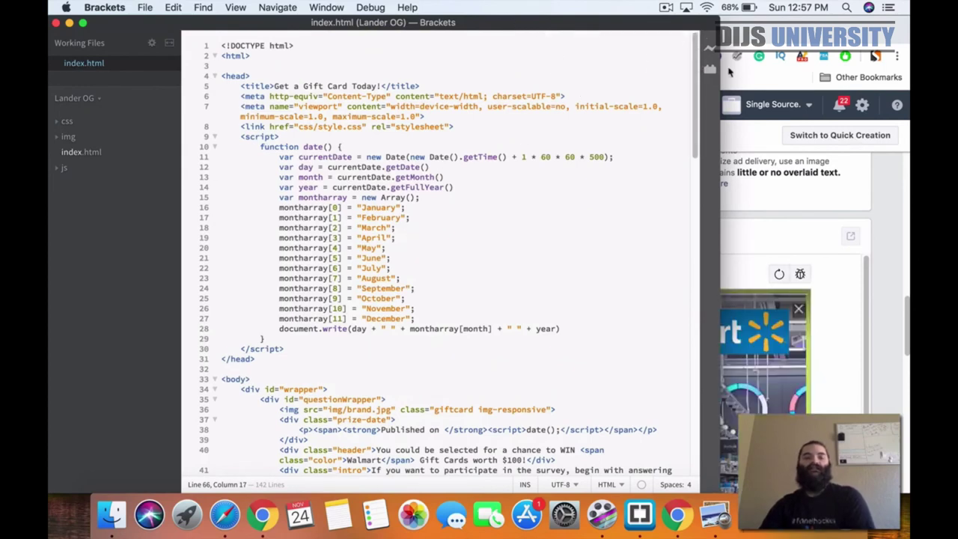
drag(579, 30, 682, 31)
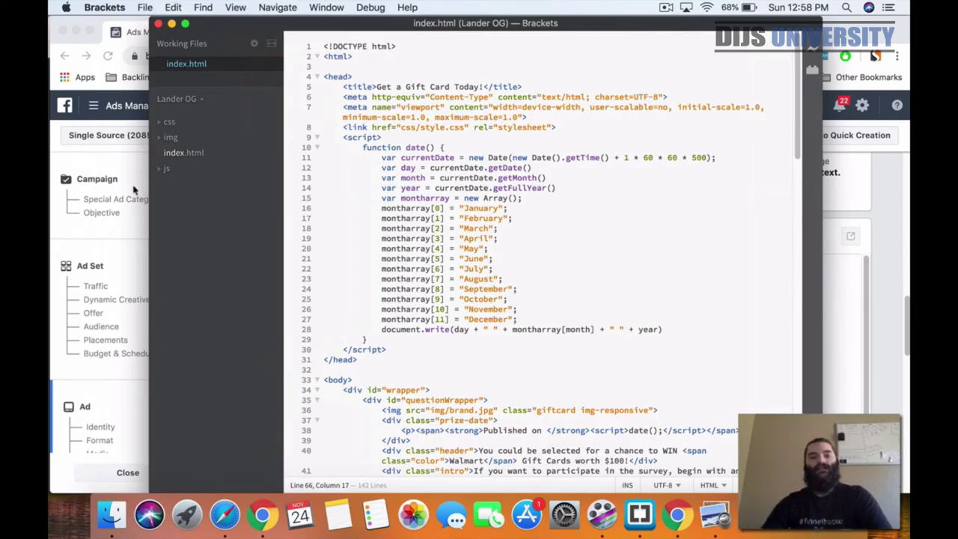
click(128, 219)
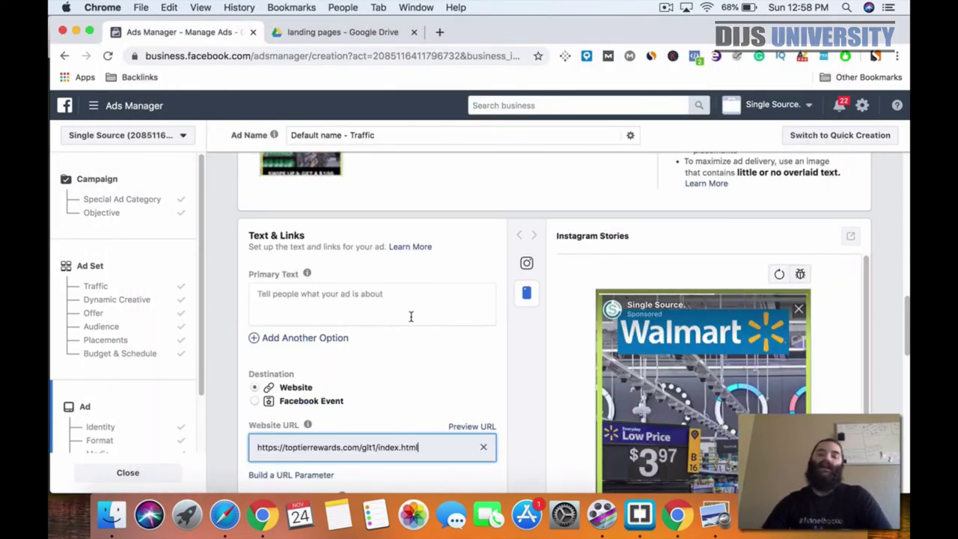
scroll(490, 329, down, 1)
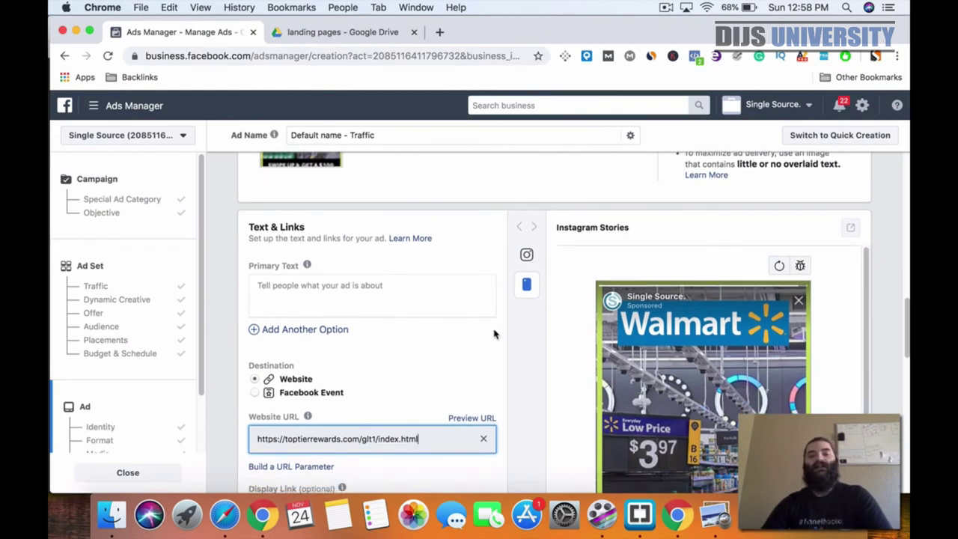
- Choose Learn More as the ad's call to action and go to the Tracking section
scroll(483, 312, down, 3)
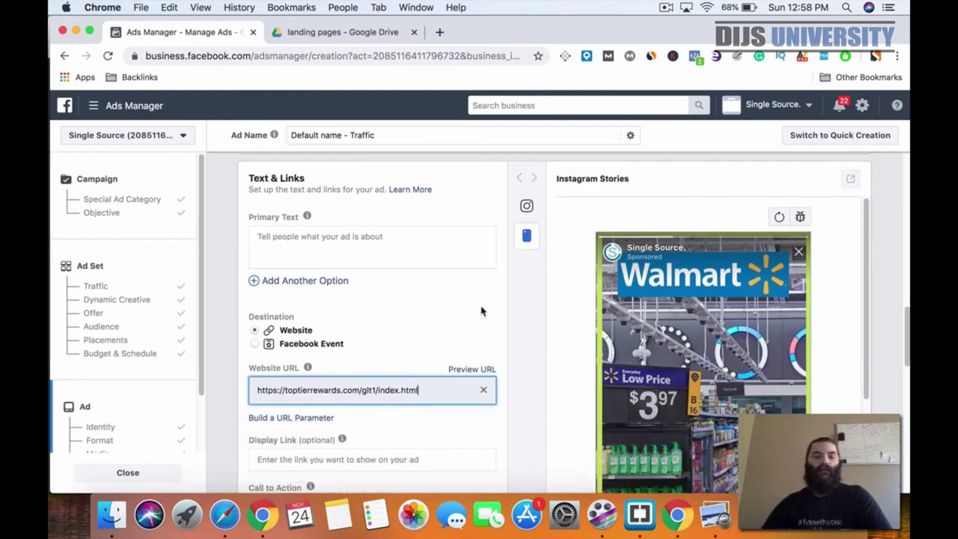
scroll(417, 300, down, 6)
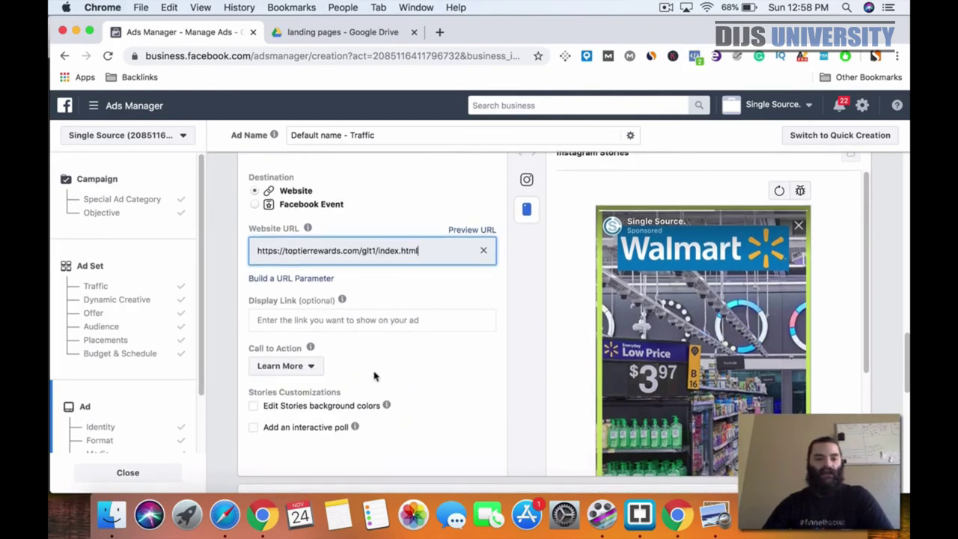
click(310, 372)
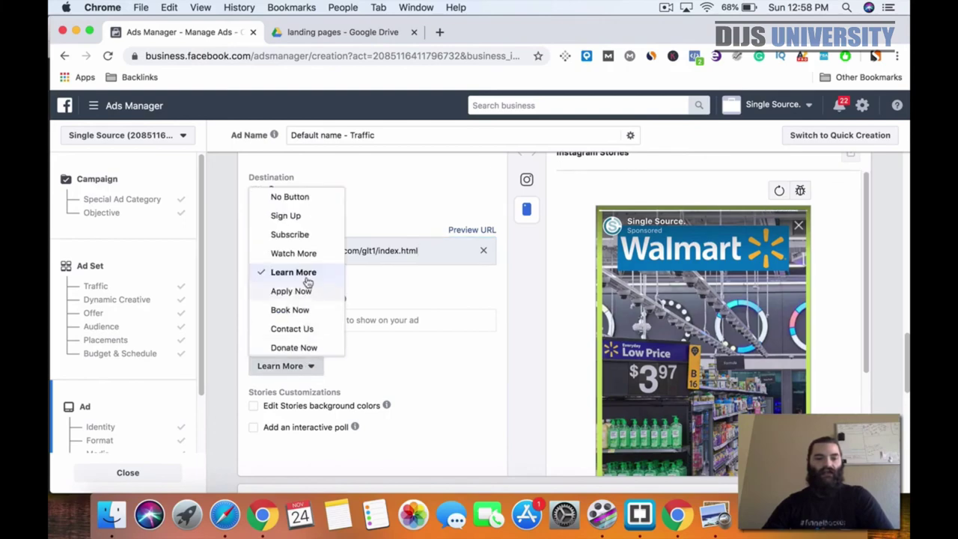
click(306, 274)
scroll(450, 386, down, 5)
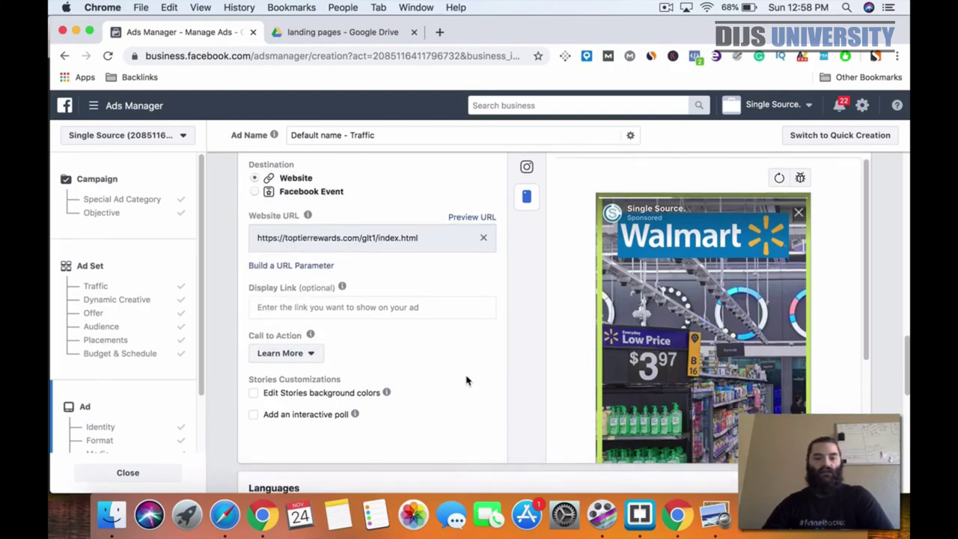
scroll(611, 359, down, 1)
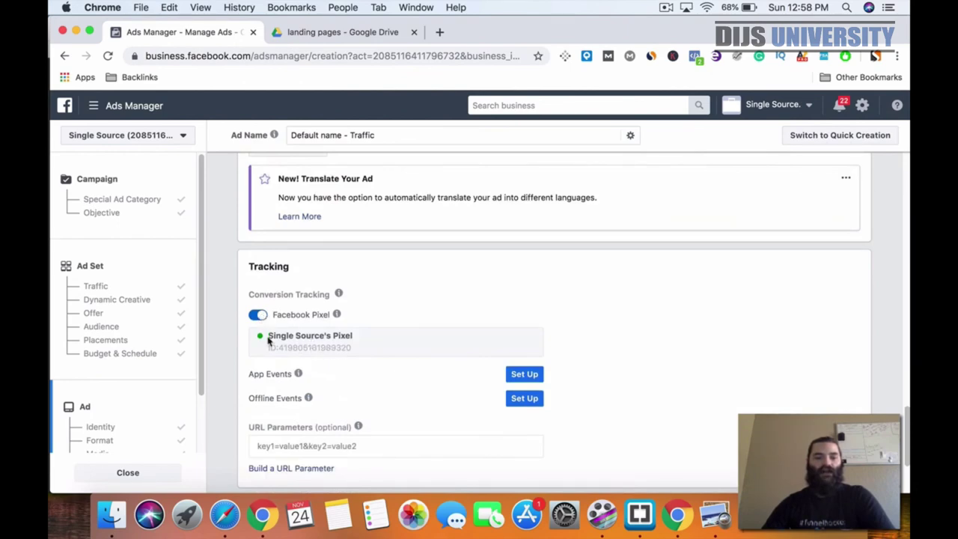
- Switch to Brackets and examine the head section of index.html, placing the cursor after the closing script tag
click(639, 515)
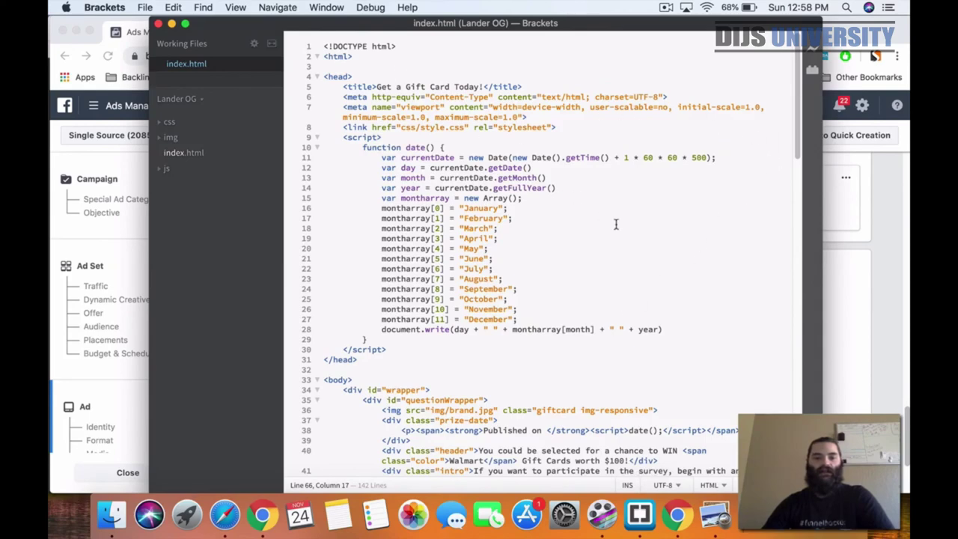
scroll(665, 247, down, 5)
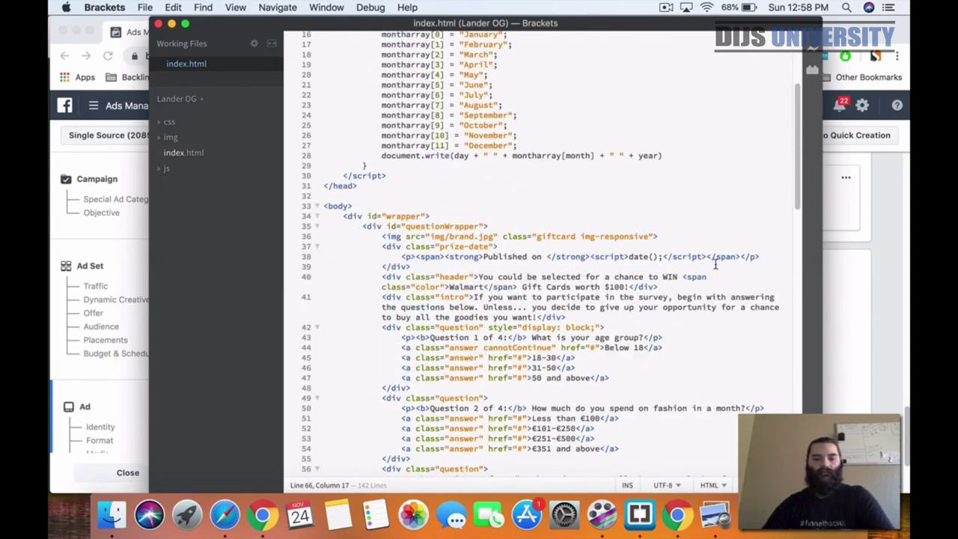
scroll(657, 251, up, 6)
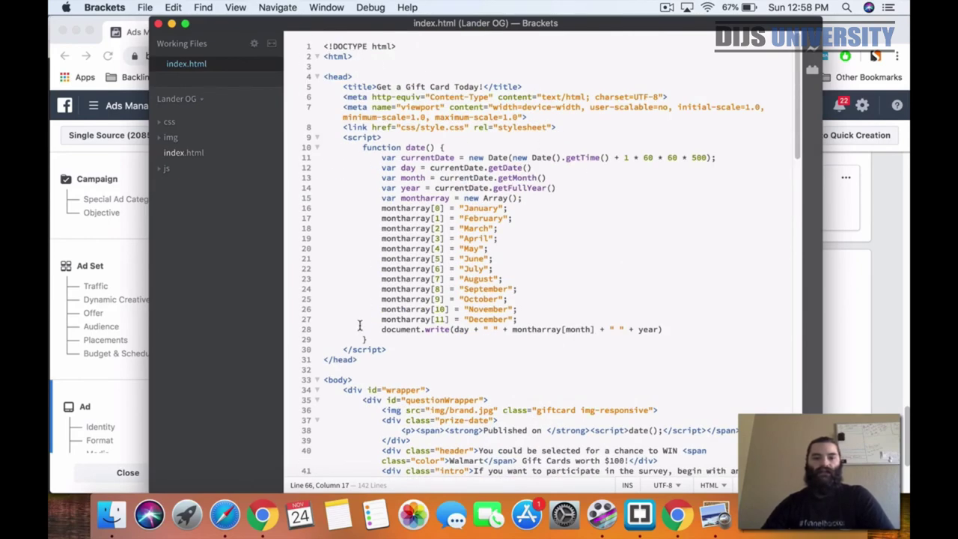
drag(359, 360, 331, 66)
click(376, 363)
click(392, 350)
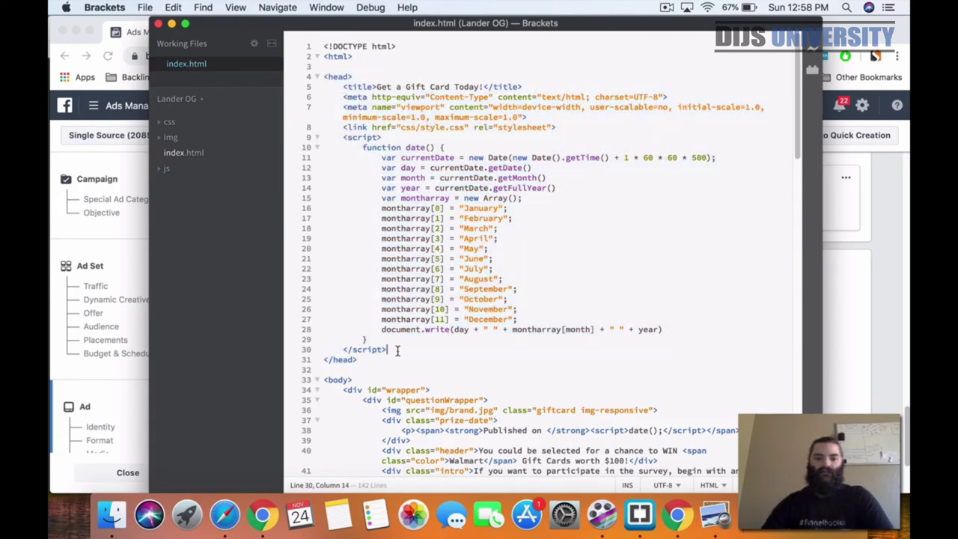
- Insert a placeholder <facebook></facebook> tag on a new line after the closing script tag in the head, and delete it
key(Return)
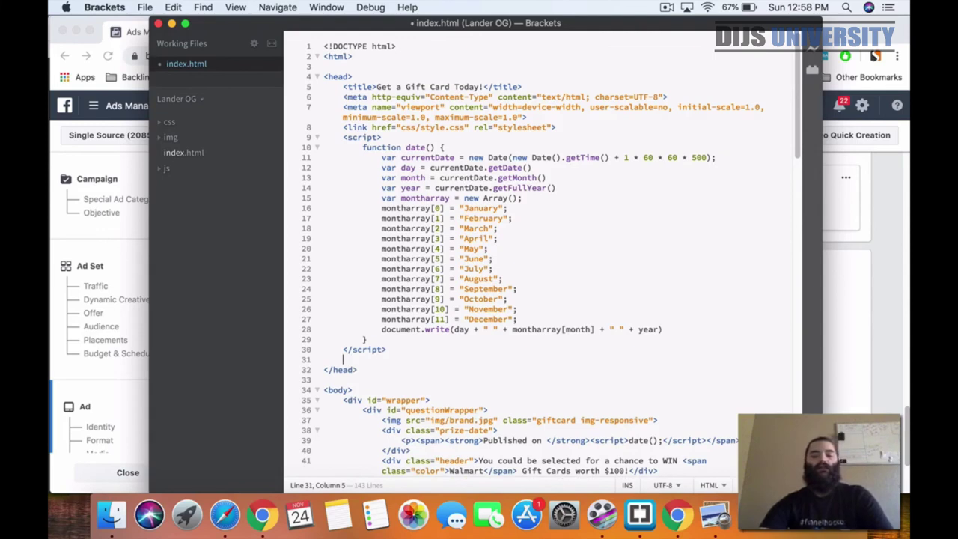
text(<vf)
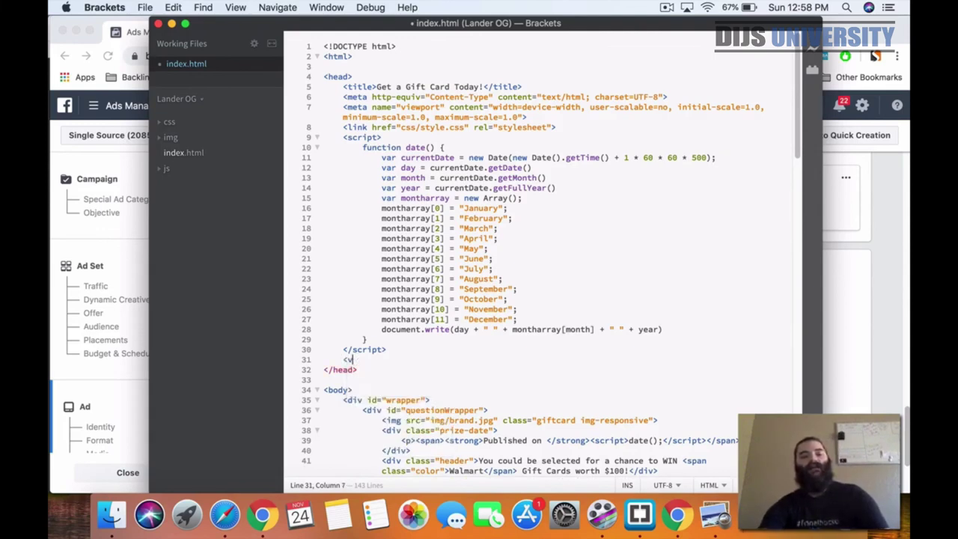
text(ceboo)
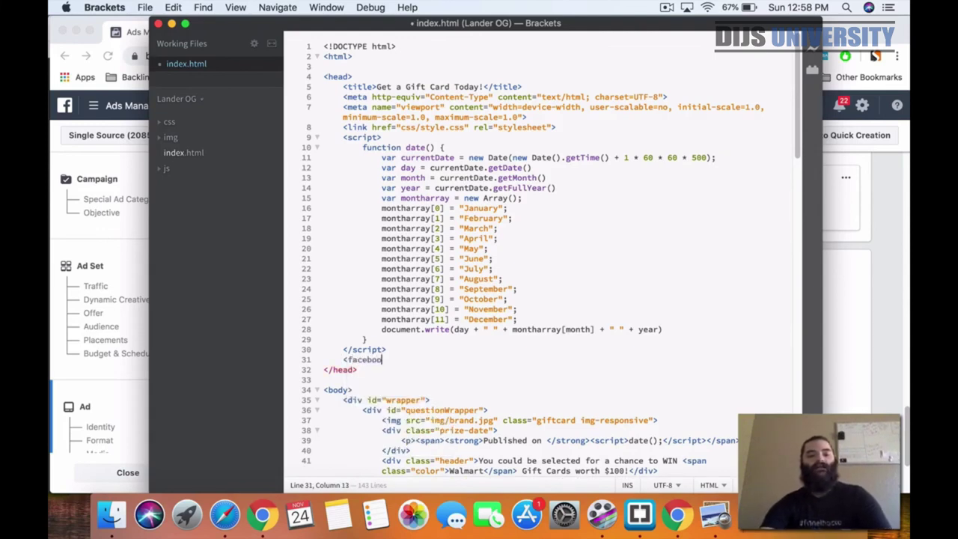
text(k></facebook>)
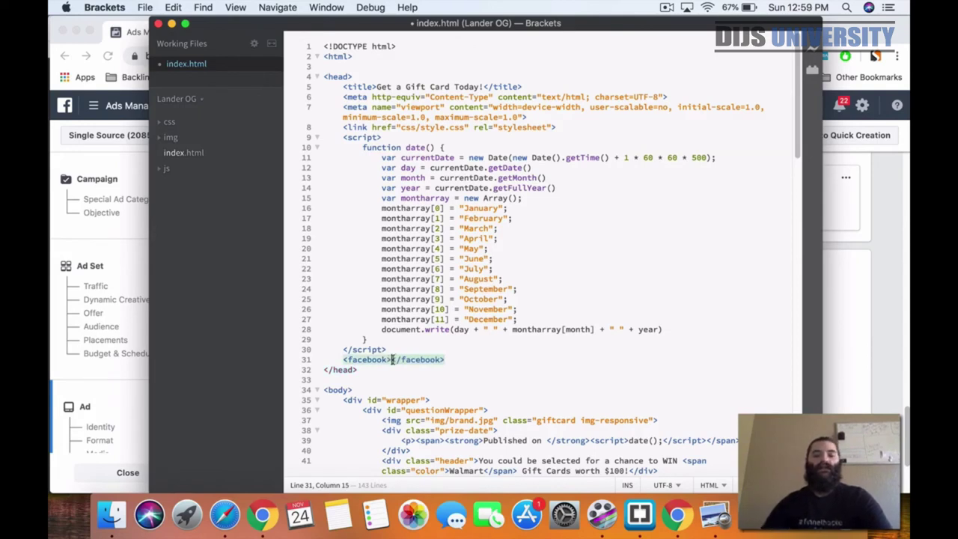
drag(450, 361, 339, 360)
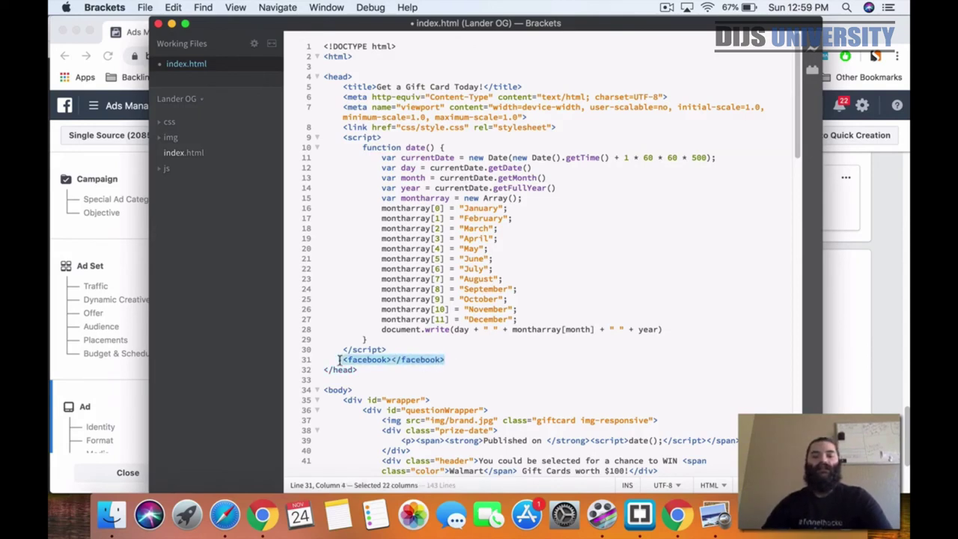
key(BackSpace)
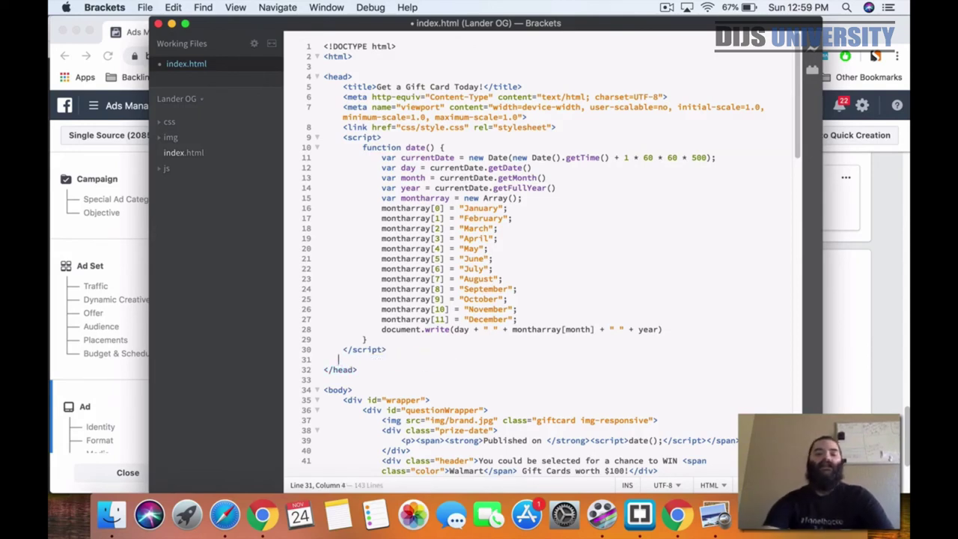
- Return to Ads Manager in Chrome, check the Facebook Pixel under Conversion Tracking, and confirm the ad
key(super+Tab)
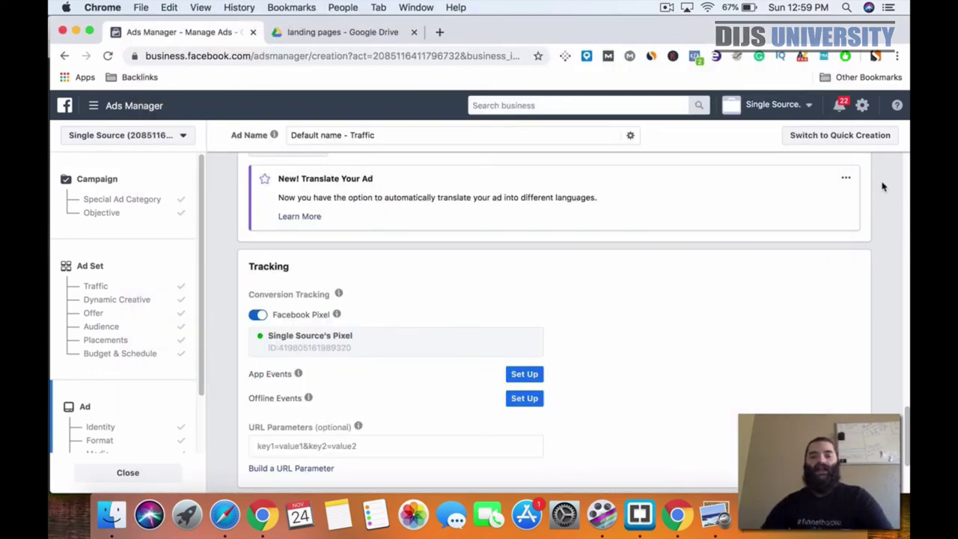
mouse_move(335, 309)
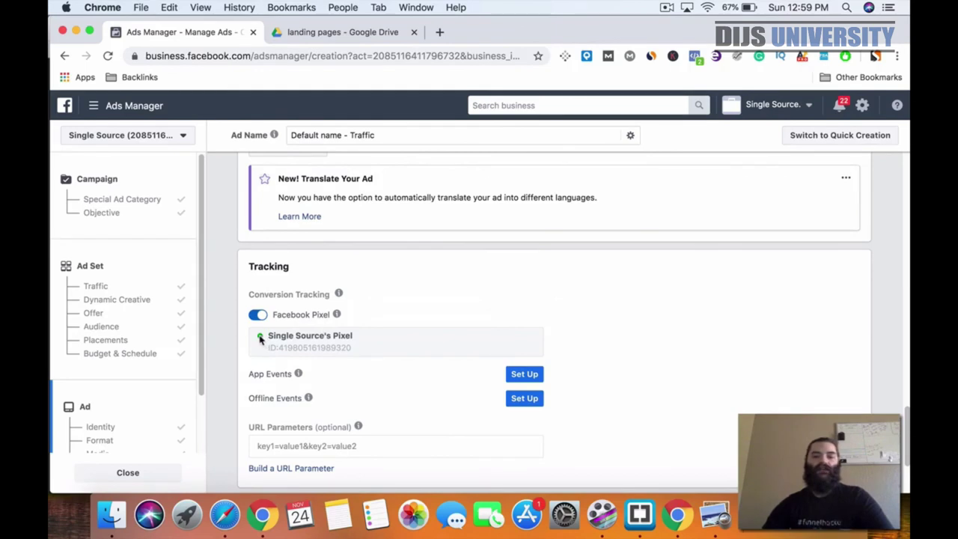
scroll(648, 373, down, 1)
scroll(648, 373, down, 2)
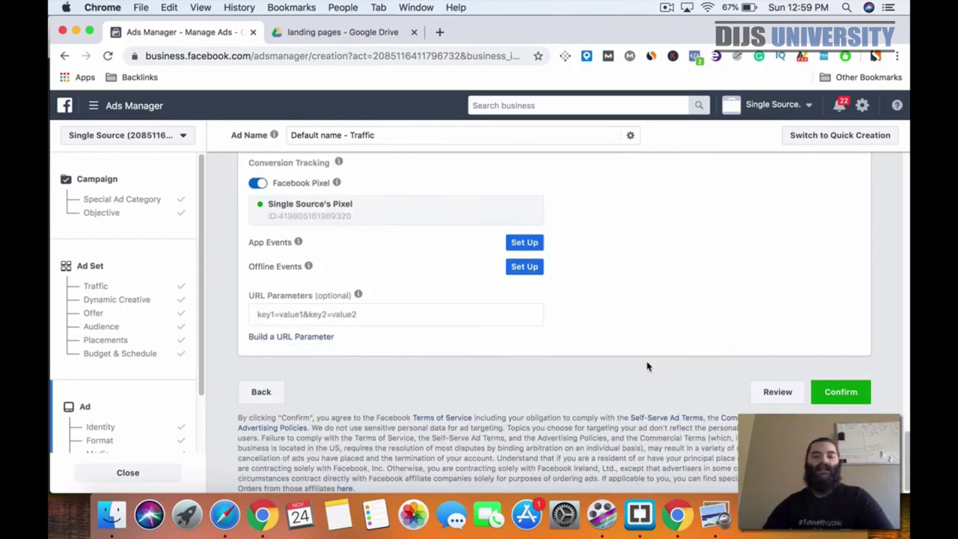
click(861, 402)
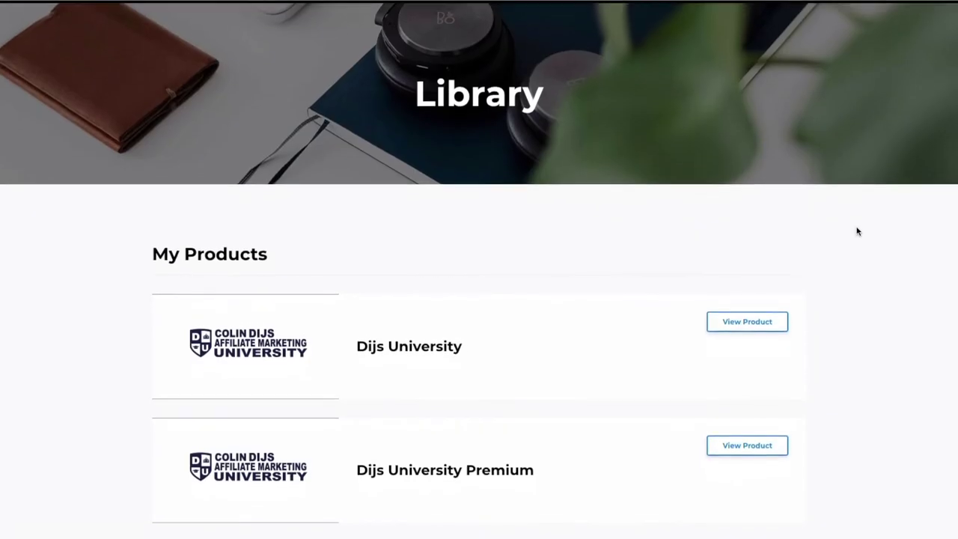
- Open Dijs University Premium from the product library and look over the Intro to CPA Marketing Course lessons
scroll(858, 232, down, 1)
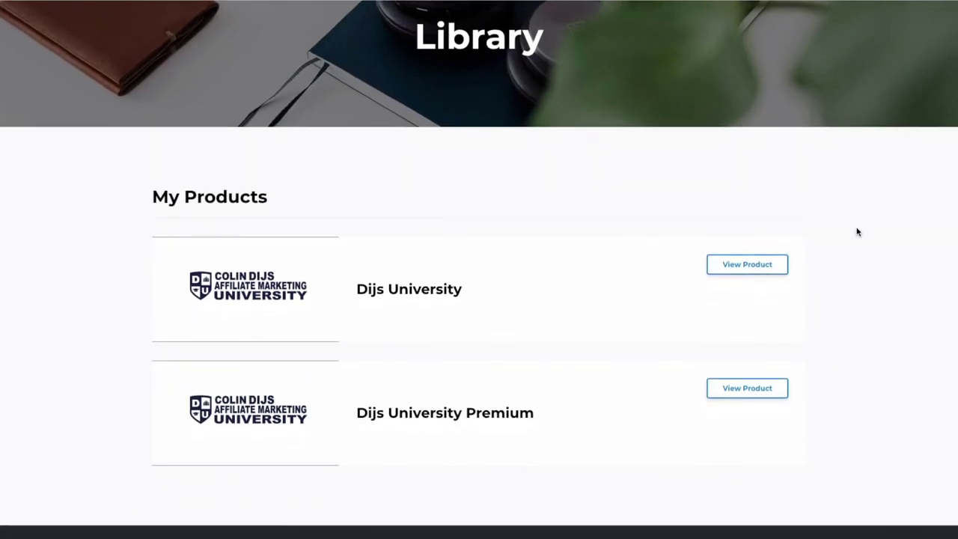
click(745, 384)
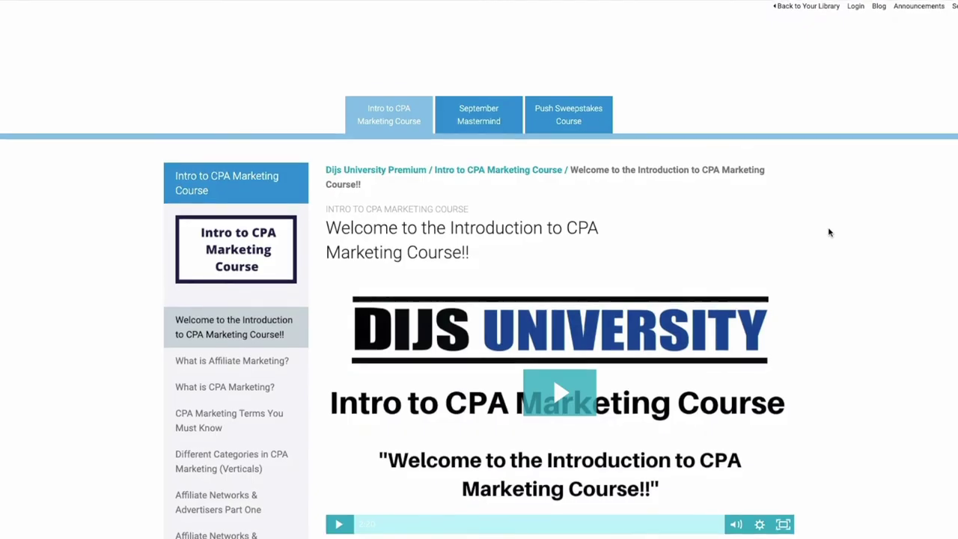
scroll(829, 233, down, 1)
scroll(829, 233, down, 2)
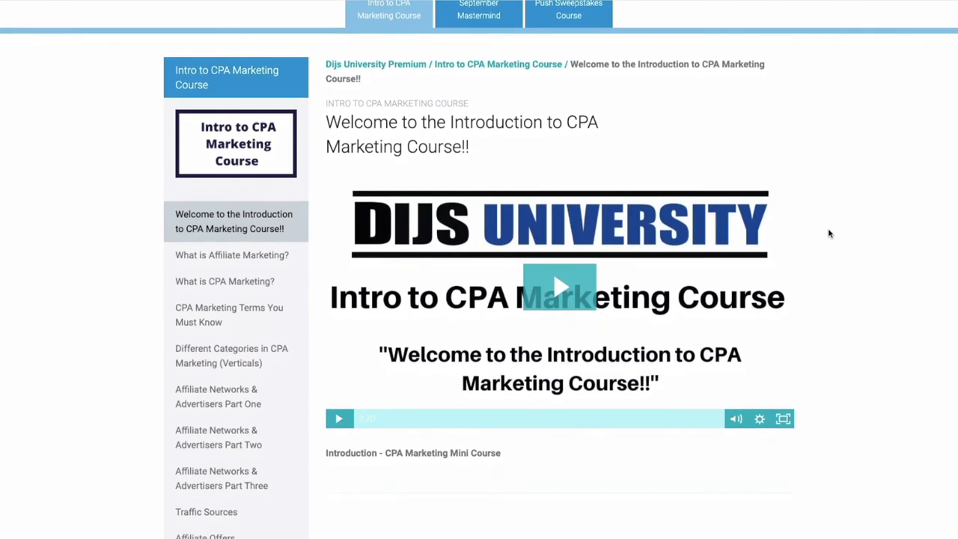
scroll(828, 229, down, 1)
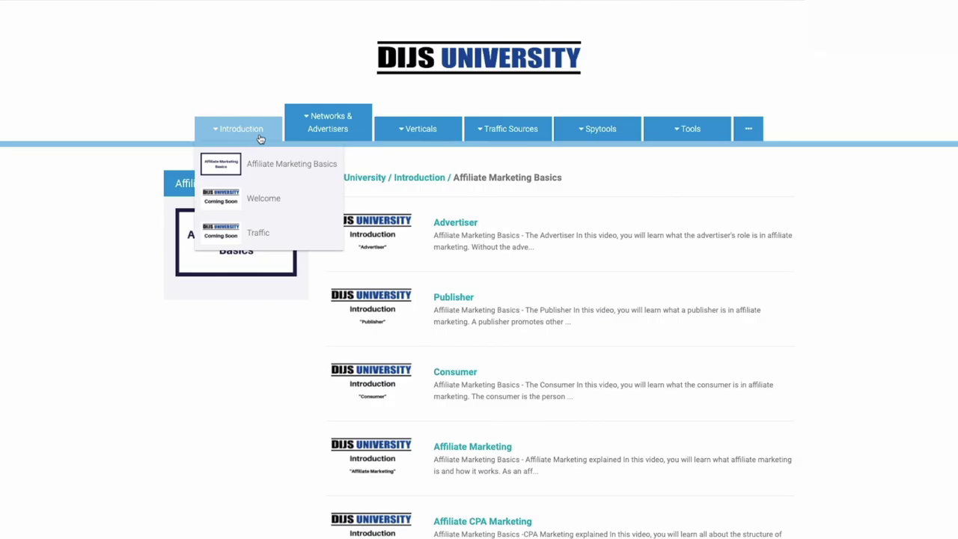
- Browse the Dijs University course categories, the Facebook lesson list and the Zeropark guides under Traffic Sources
mouse_move(295, 139)
mouse_move(387, 138)
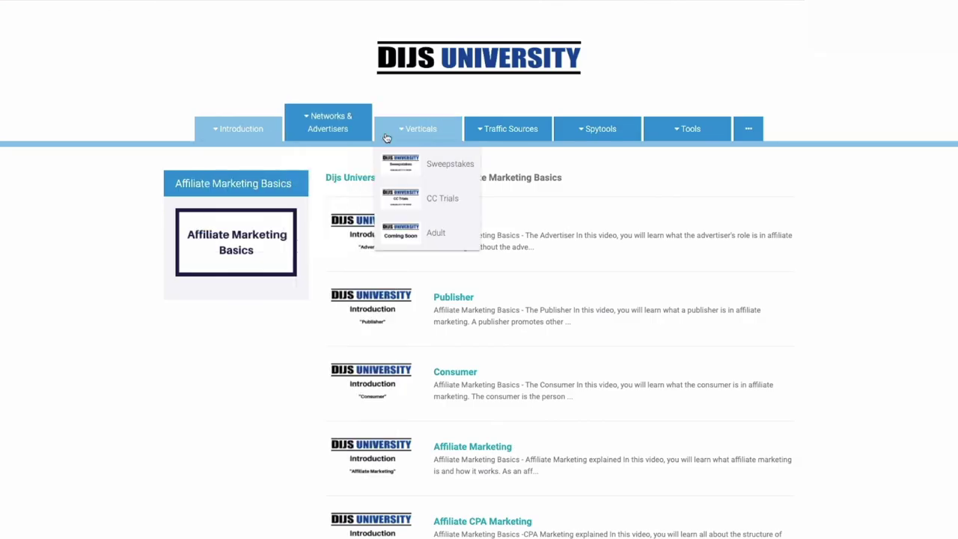
mouse_move(483, 140)
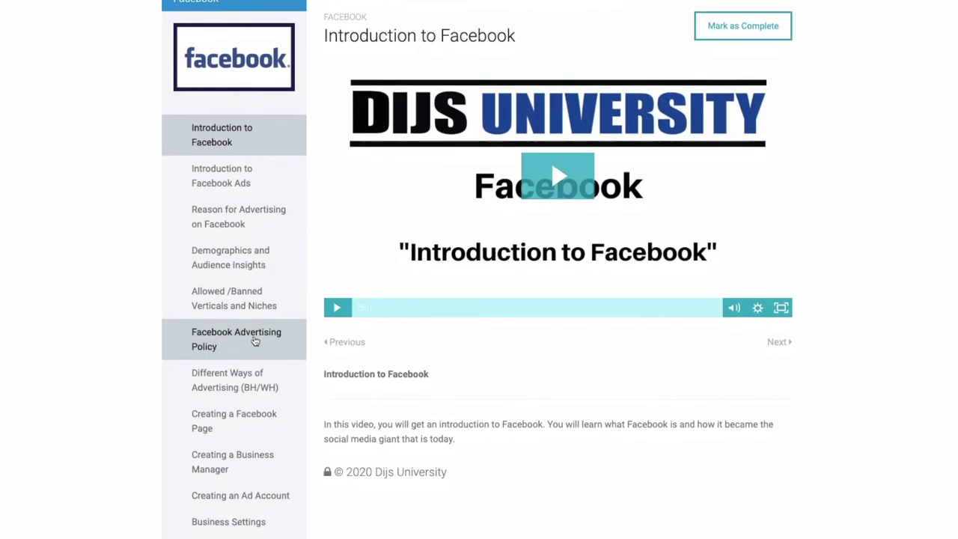
scroll(254, 341, down, 3)
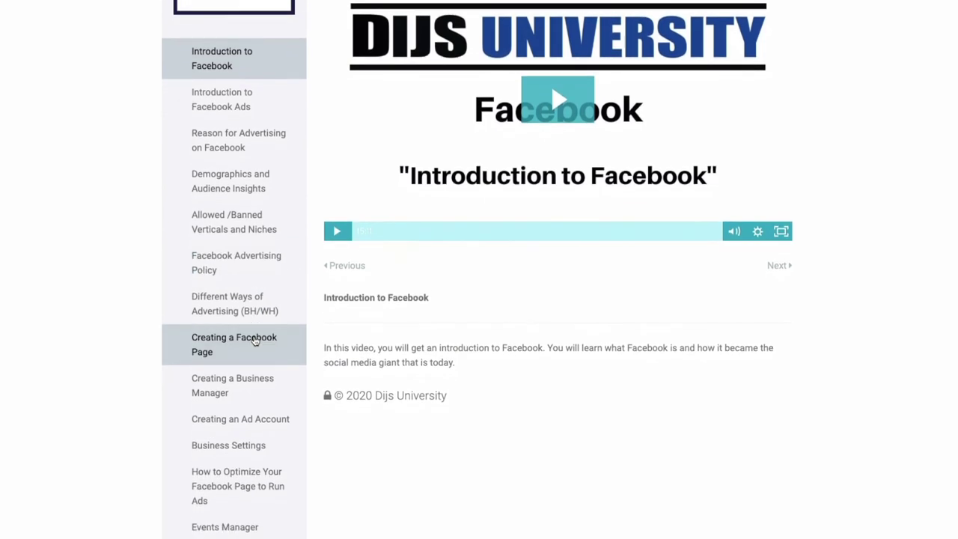
scroll(255, 341, down, 3)
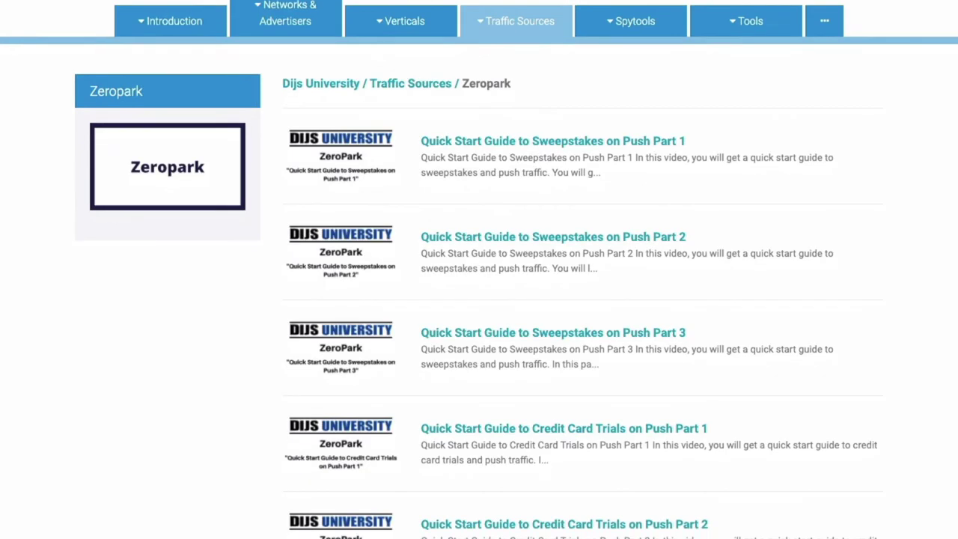
scroll(479, 270, down, 5)
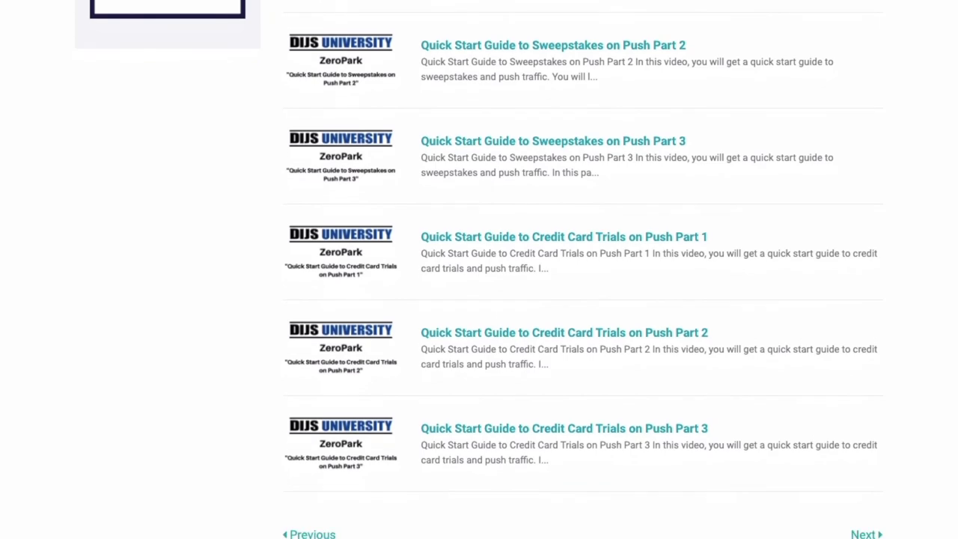
scroll(479, 269, up, 3)
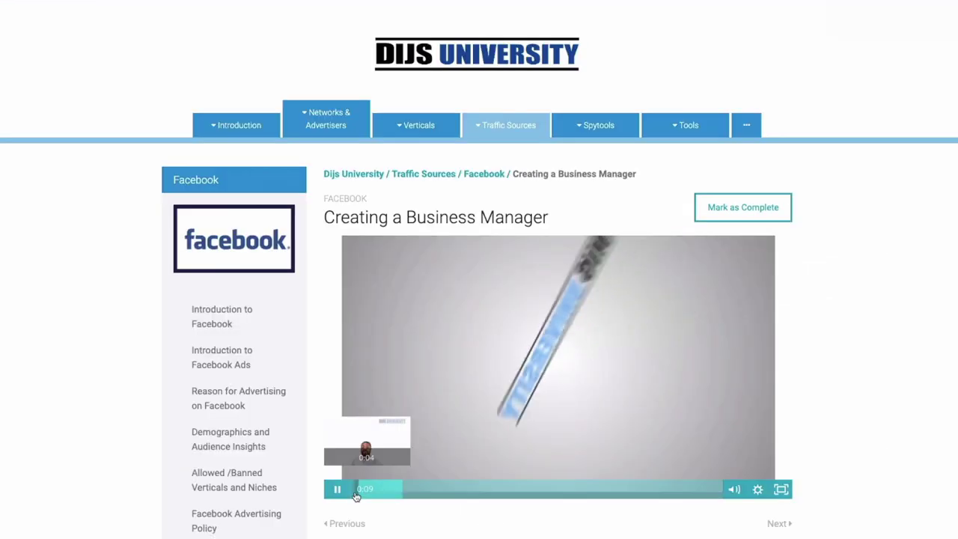